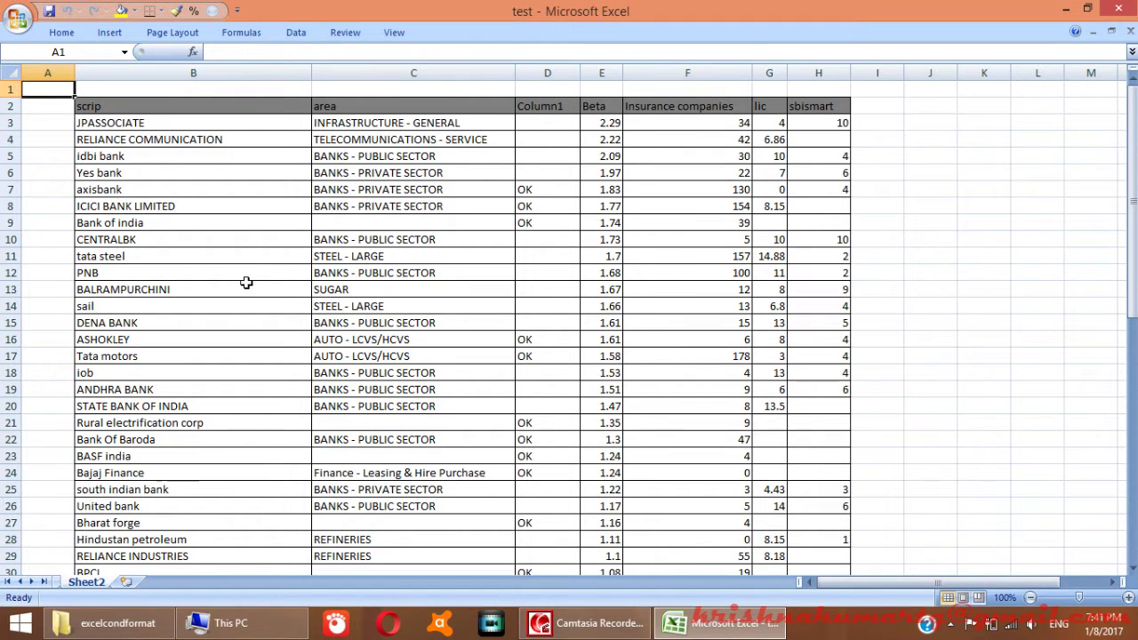
Select a block of the stock table, then cells E17, F7:F9 and F13
left_click(228, 238)
left_click_drag(216, 106, 800, 487)
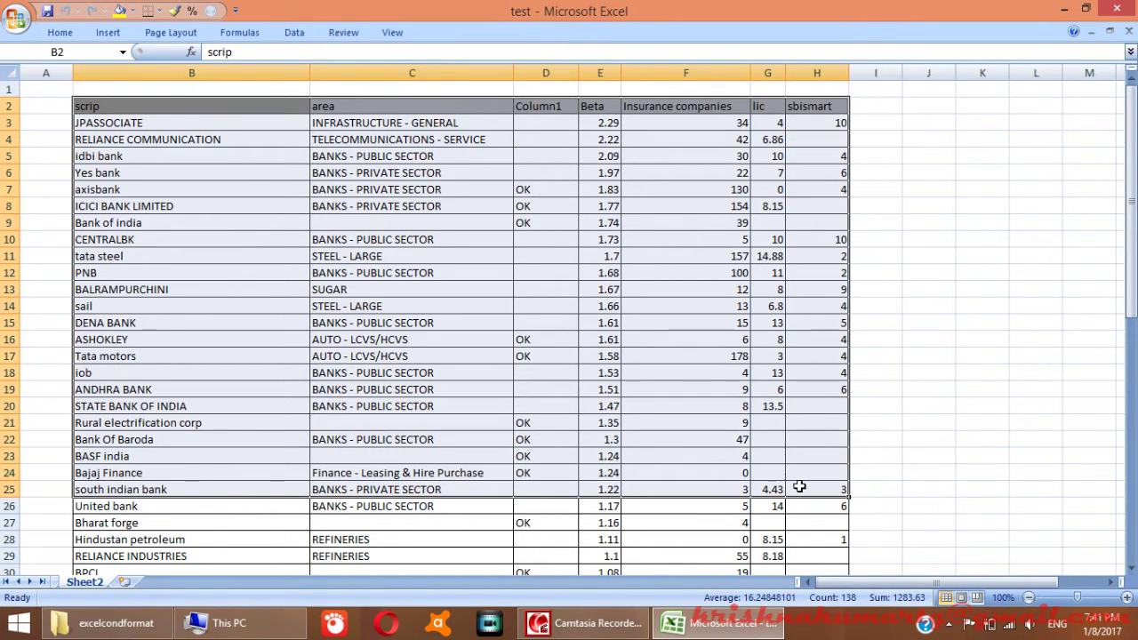
left_click(612, 360)
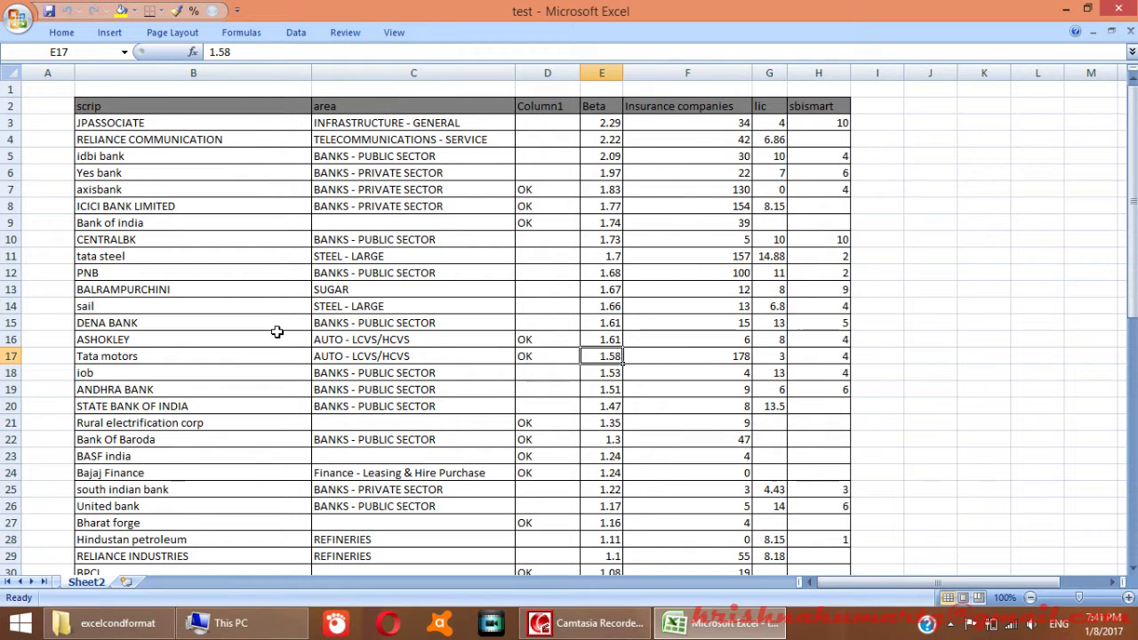
mouse_move(737, 189)
left_mouse_down()
mouse_move(730, 218)
mouse_move(725, 193)
mouse_move(726, 203)
left_mouse_up()
left_click(724, 289)
left_click(720, 287)
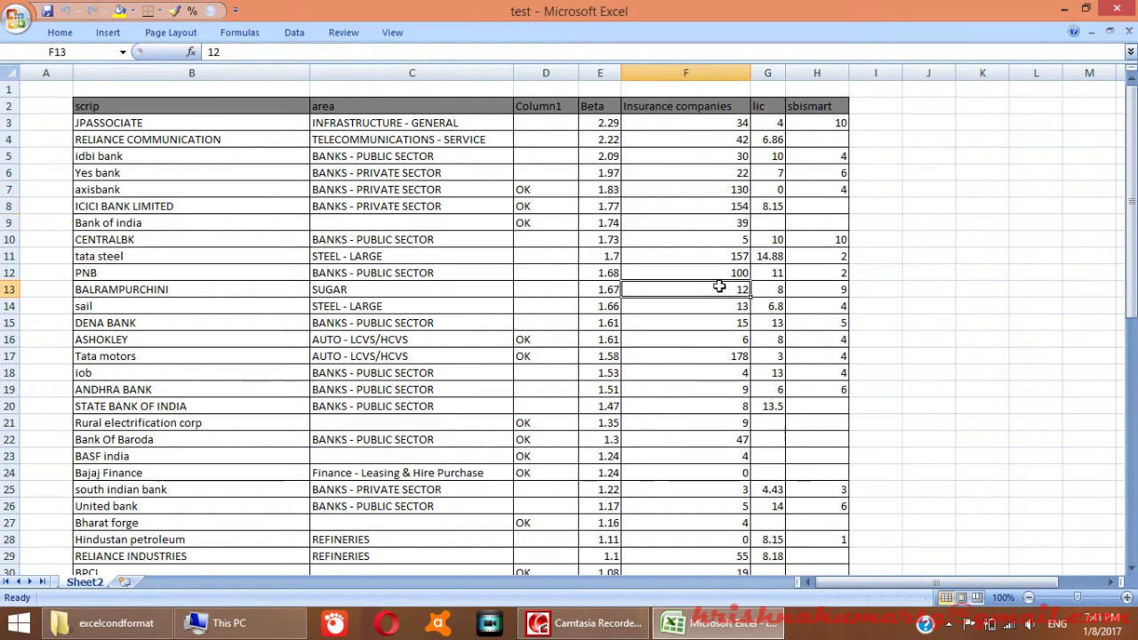
left_click(710, 271)
Select F7:F8, F9 and Column1's OK entries, then expand the Home ribbon
left_click_drag(717, 189, 733, 208)
left_click(717, 253)
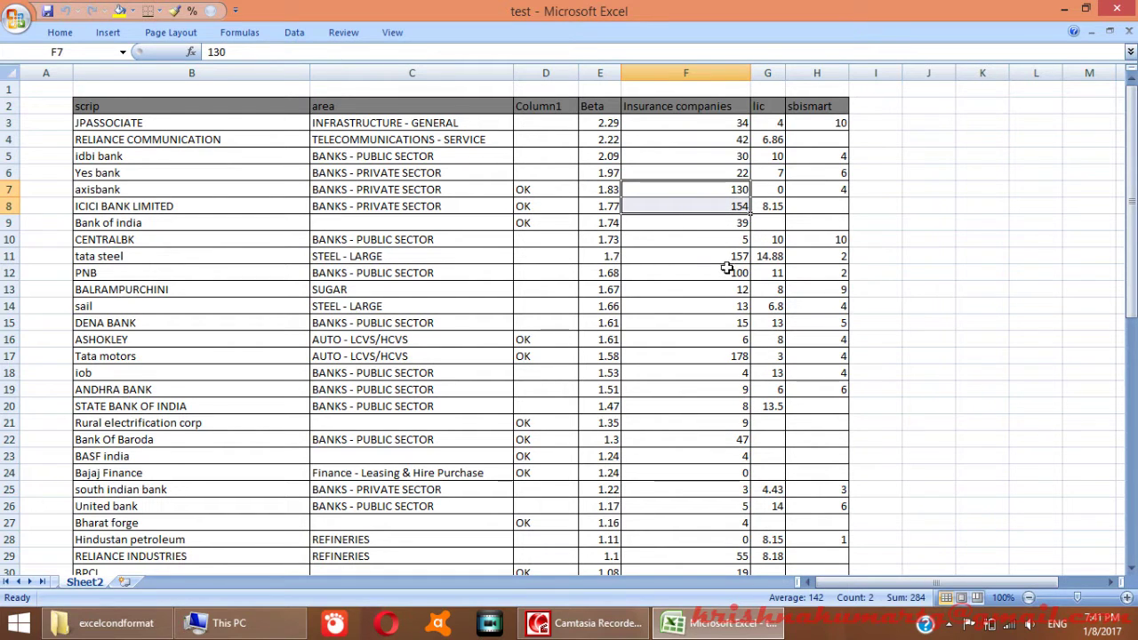
left_click(731, 208)
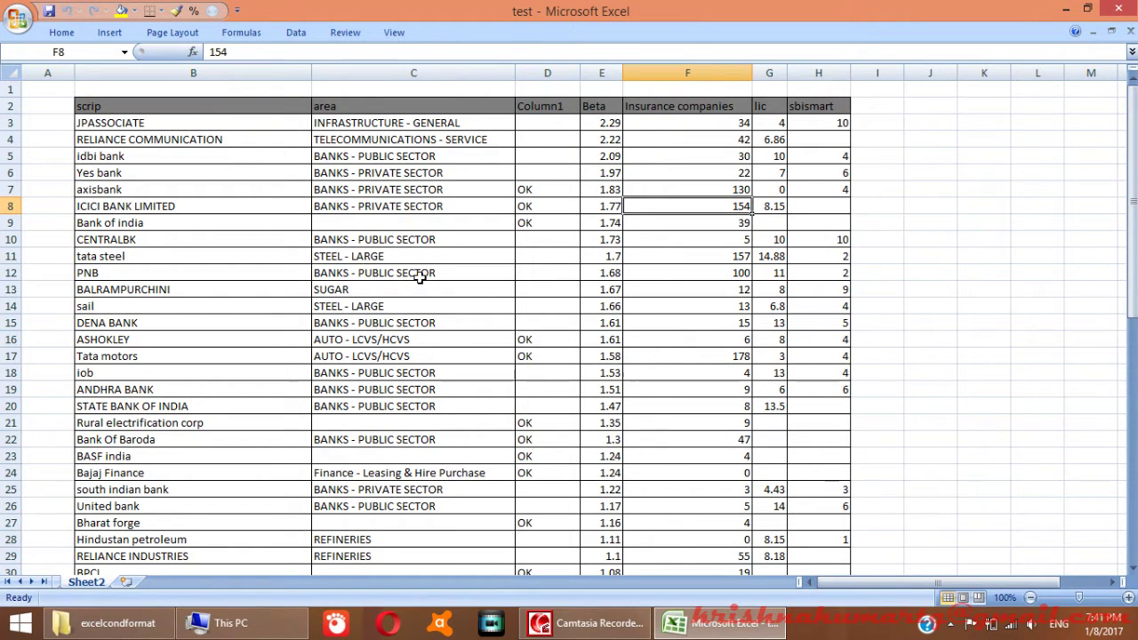
left_click(709, 224)
left_click(713, 203)
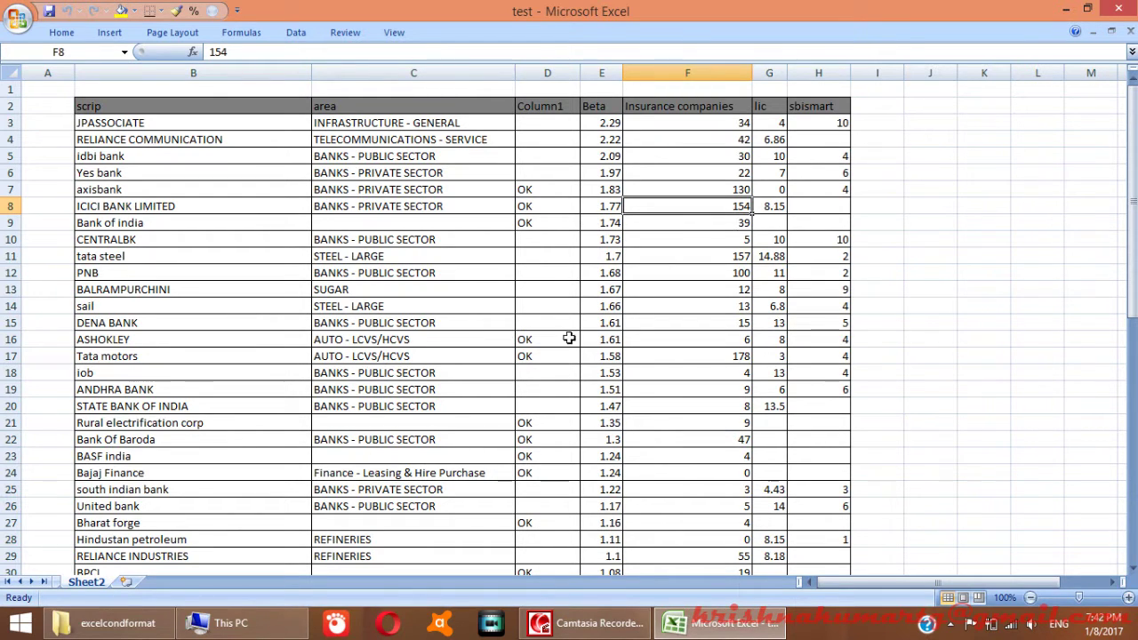
left_click_drag(548, 197, 543, 226)
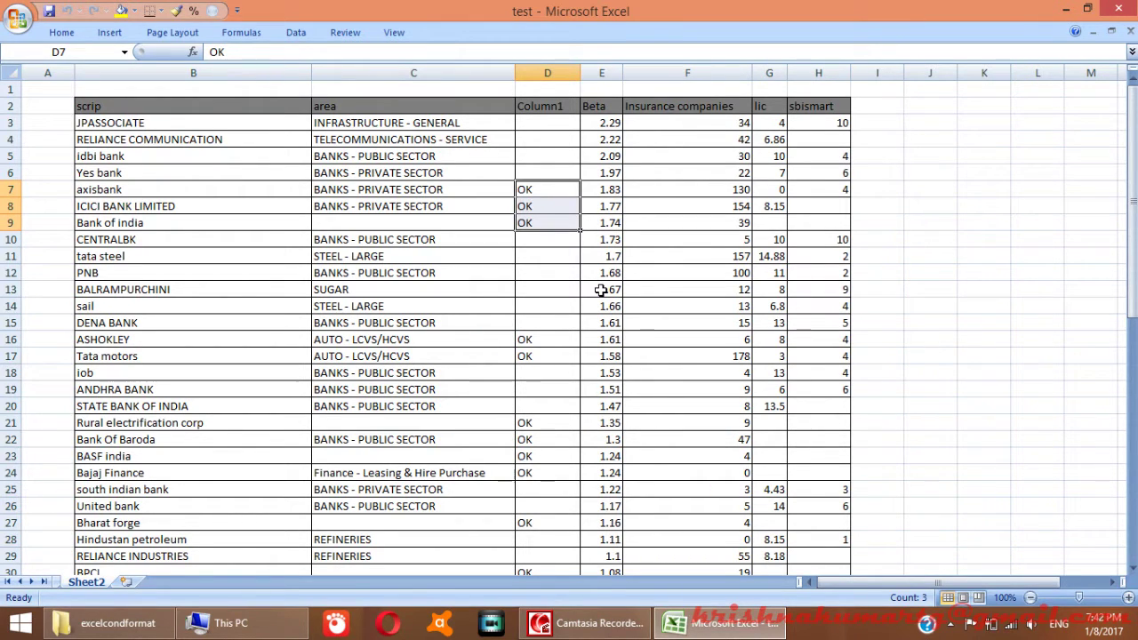
left_click(464, 322)
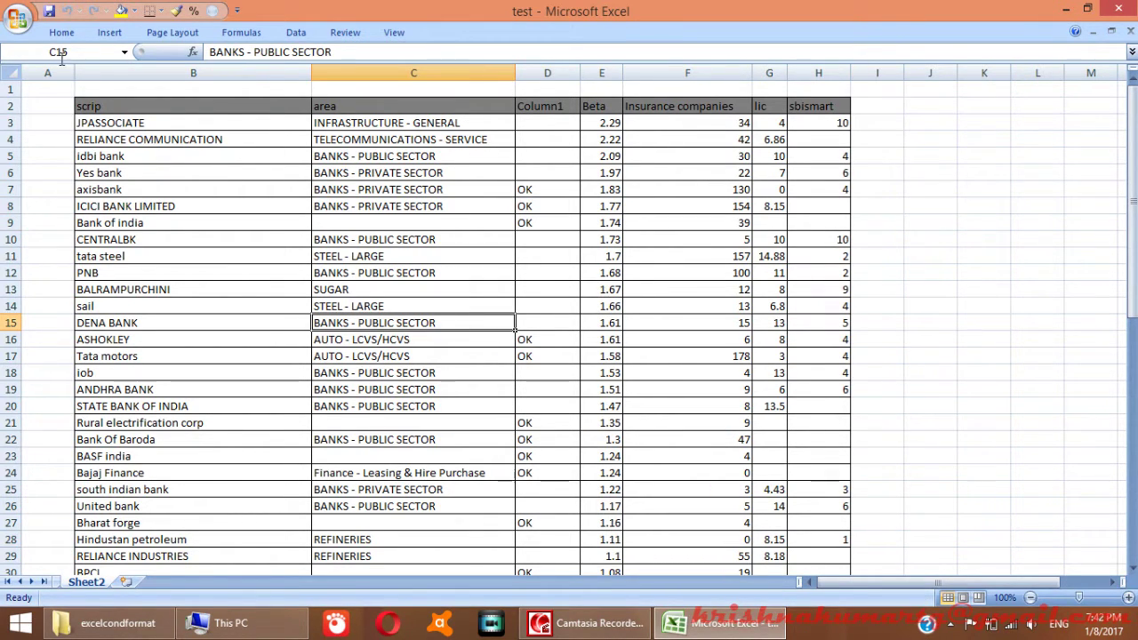
left_click(64, 33)
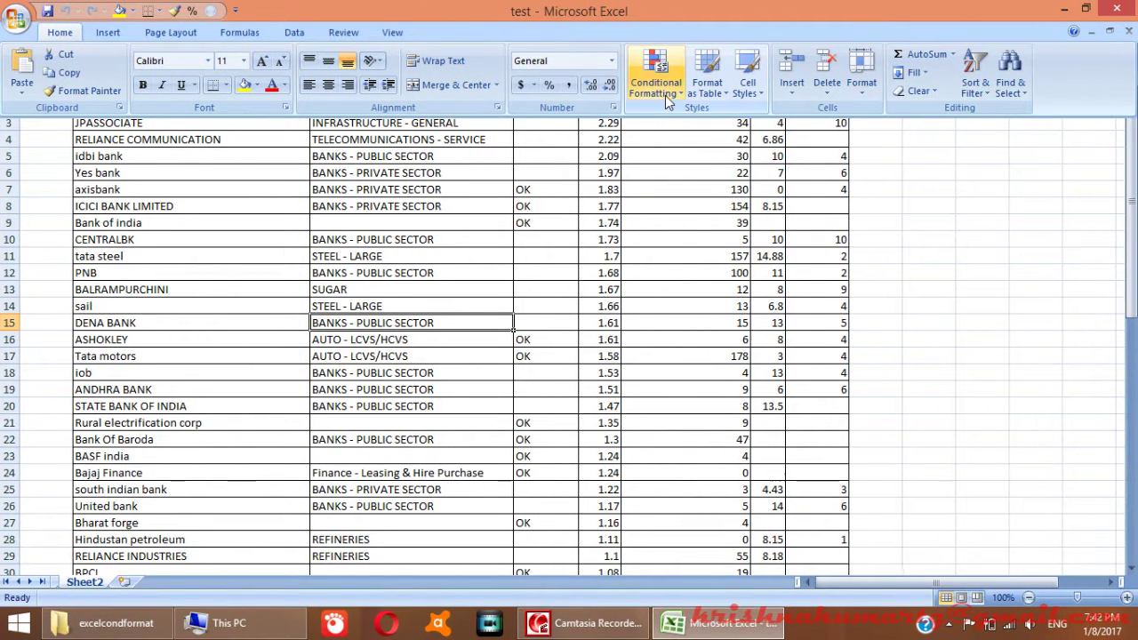
Browse the Conditional Formatting menu, then select the scrip names B3:B59
left_click(665, 89)
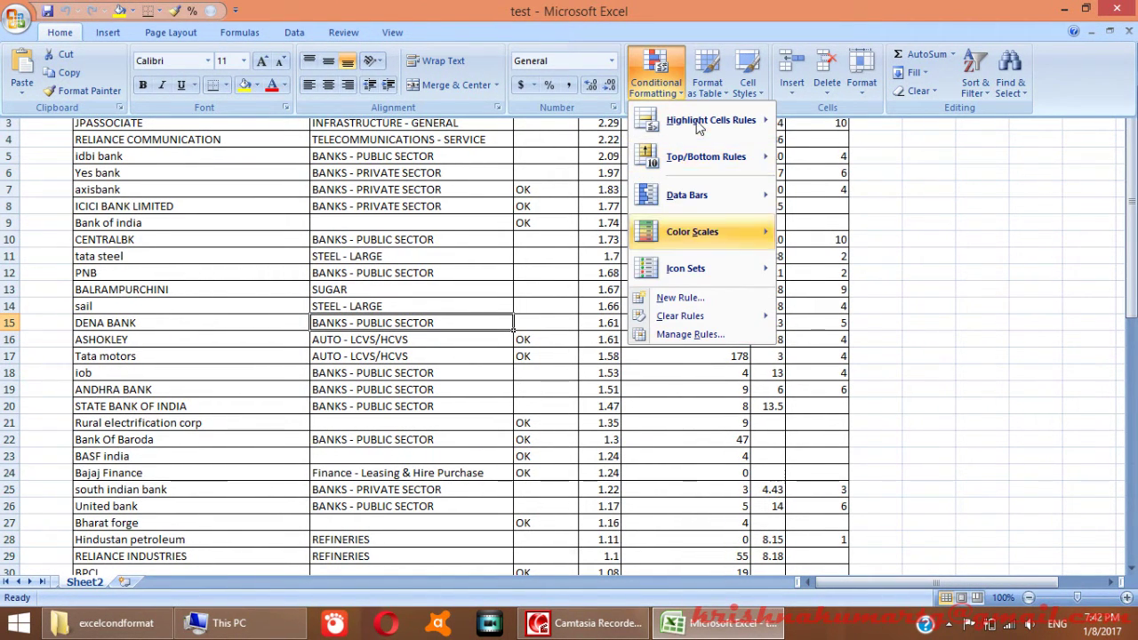
mouse_move(717, 118)
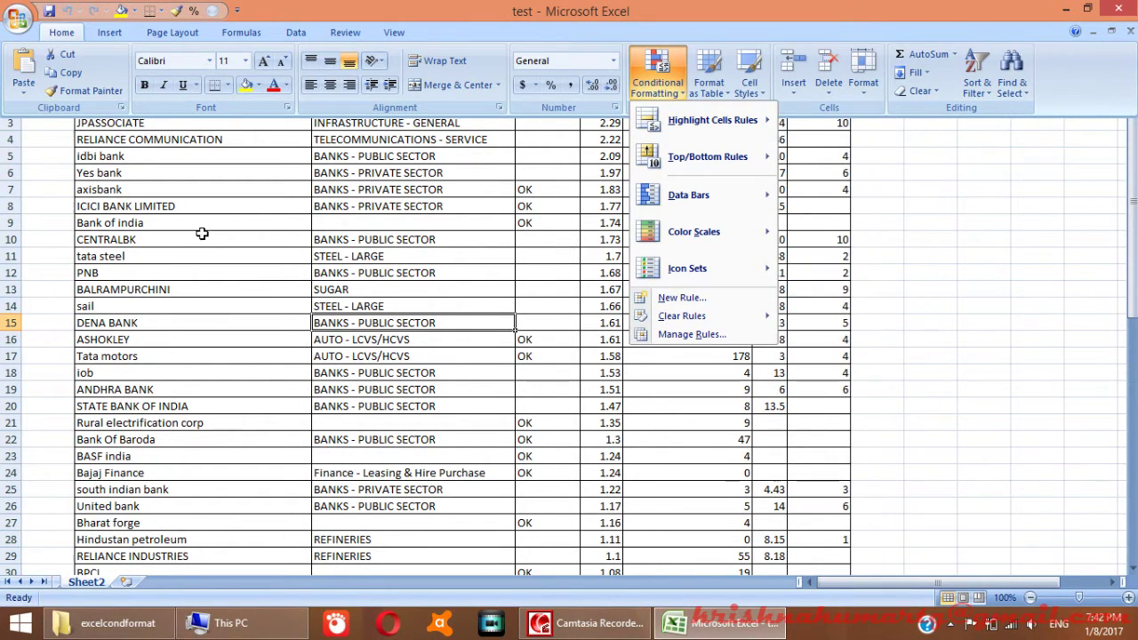
left_click(259, 233)
left_click(190, 124)
key("ctrl+shift+Down")
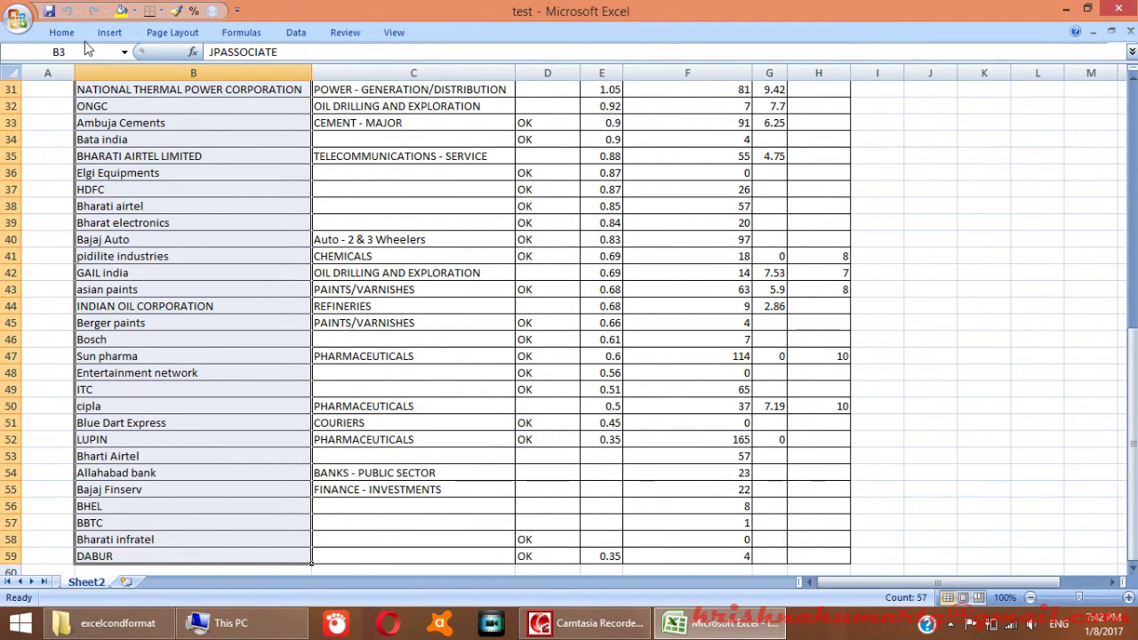
Start a Highlight Cells Duplicate Values rule for the scrip names
scroll(365, 247, "up", 8)
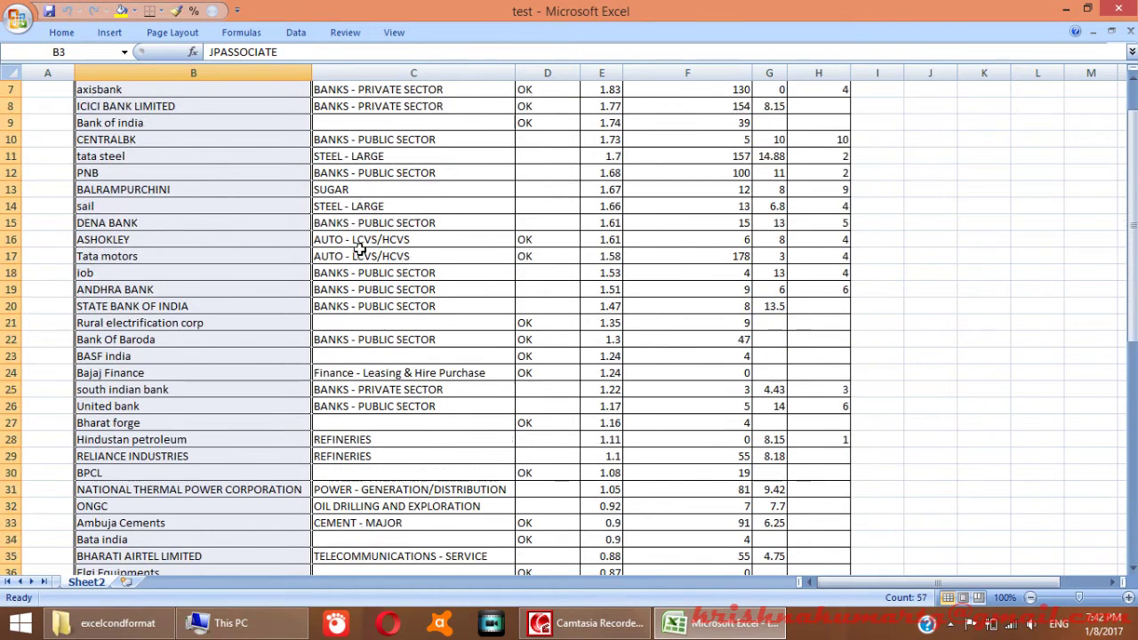
scroll(361, 249, "up", 2)
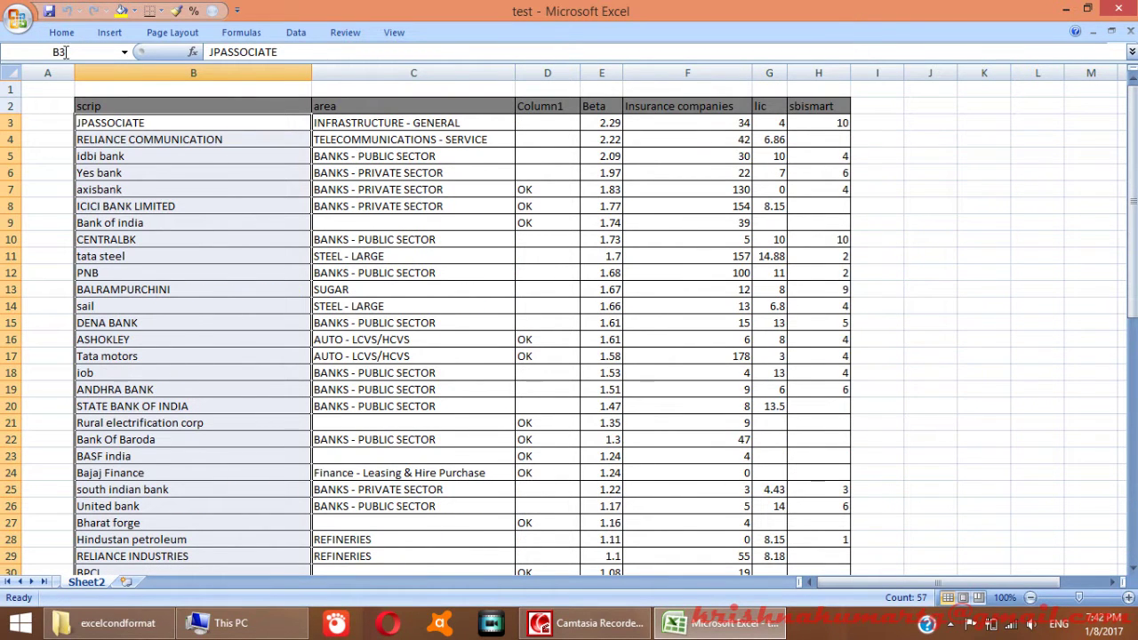
left_click(62, 32)
left_click(649, 93)
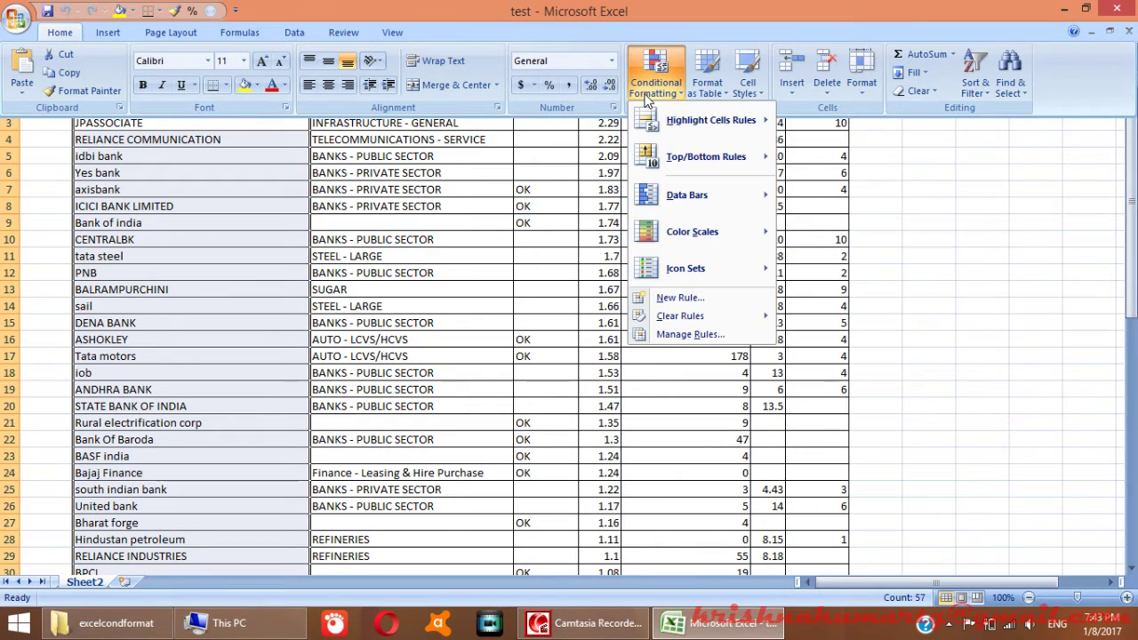
left_click(855, 345)
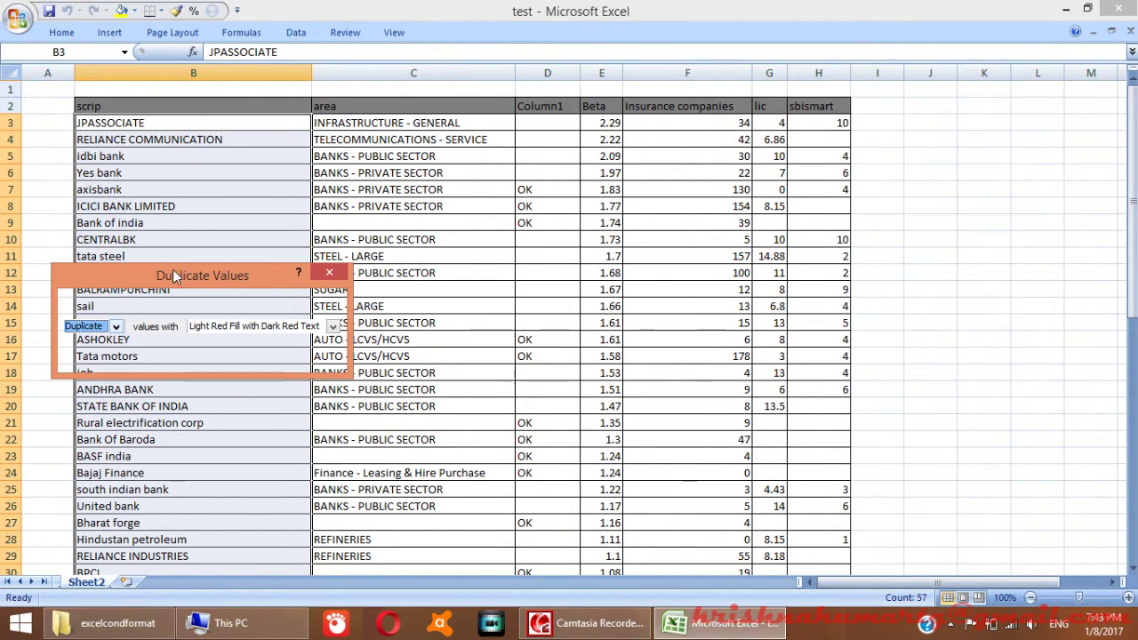
left_click_drag(168, 283, 650, 341)
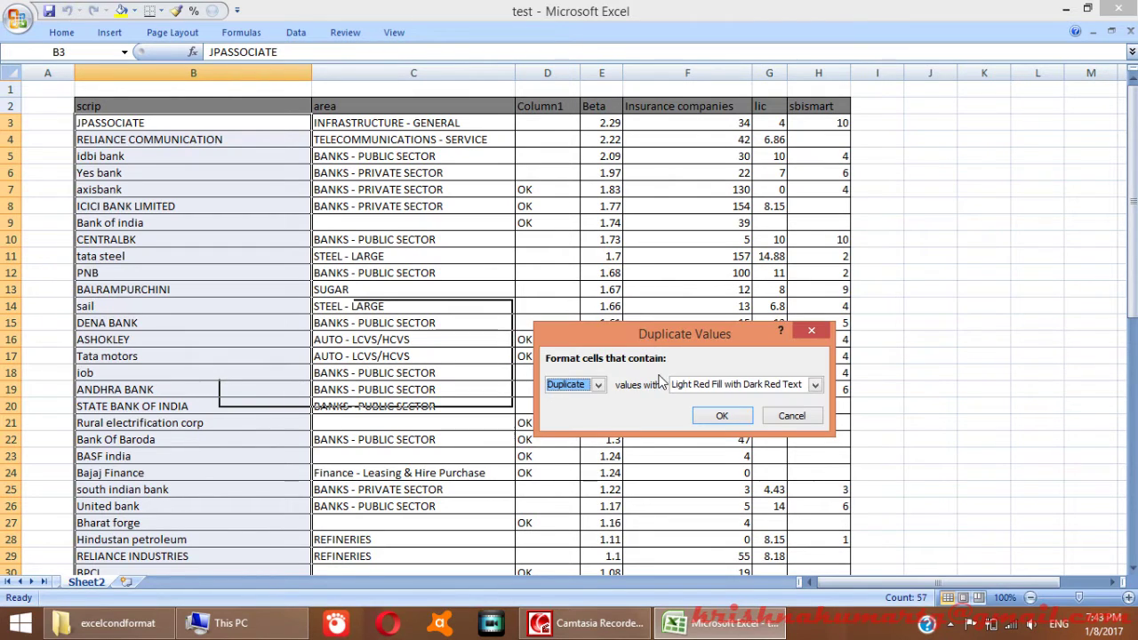
Keep Duplicate with Light Red Fill with Dark Red Text and apply the rule
left_click(596, 385)
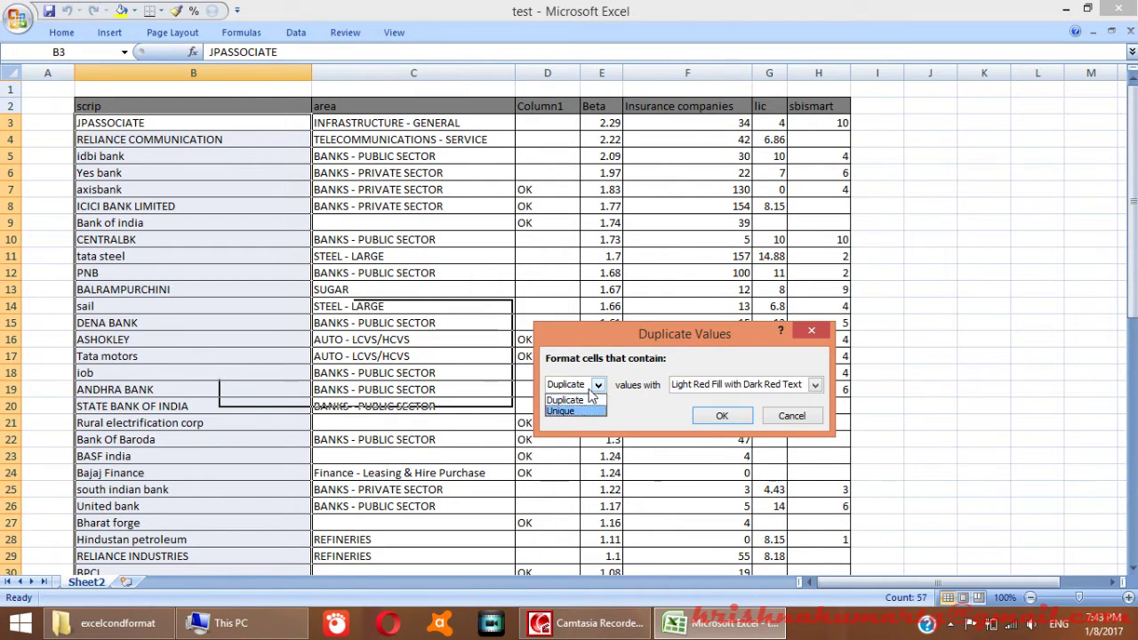
left_click(589, 400)
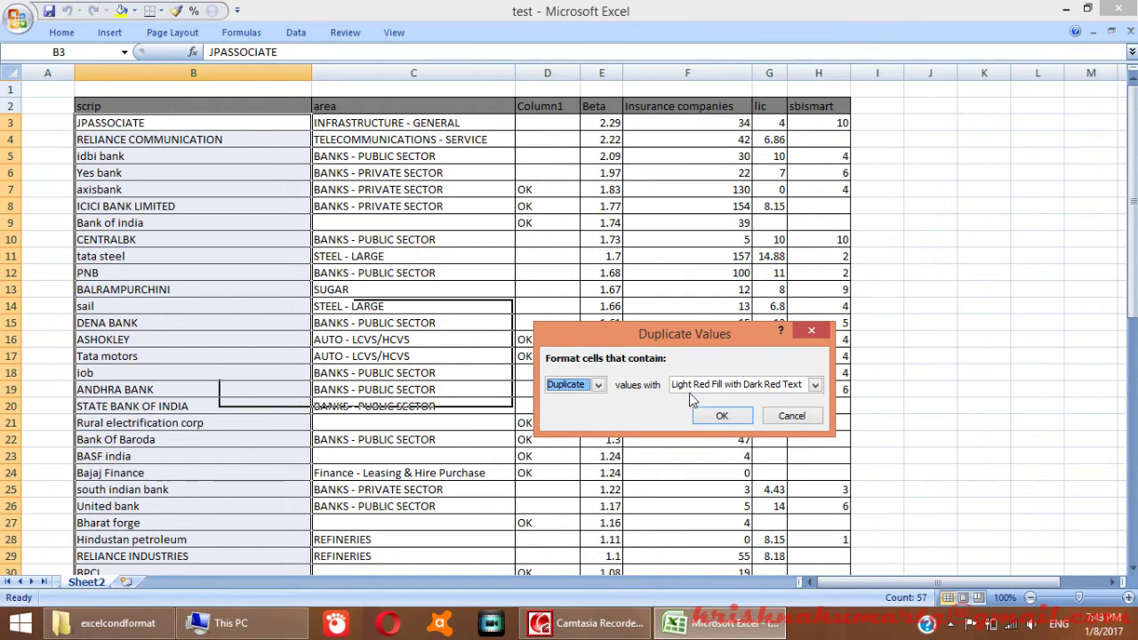
left_click(753, 385)
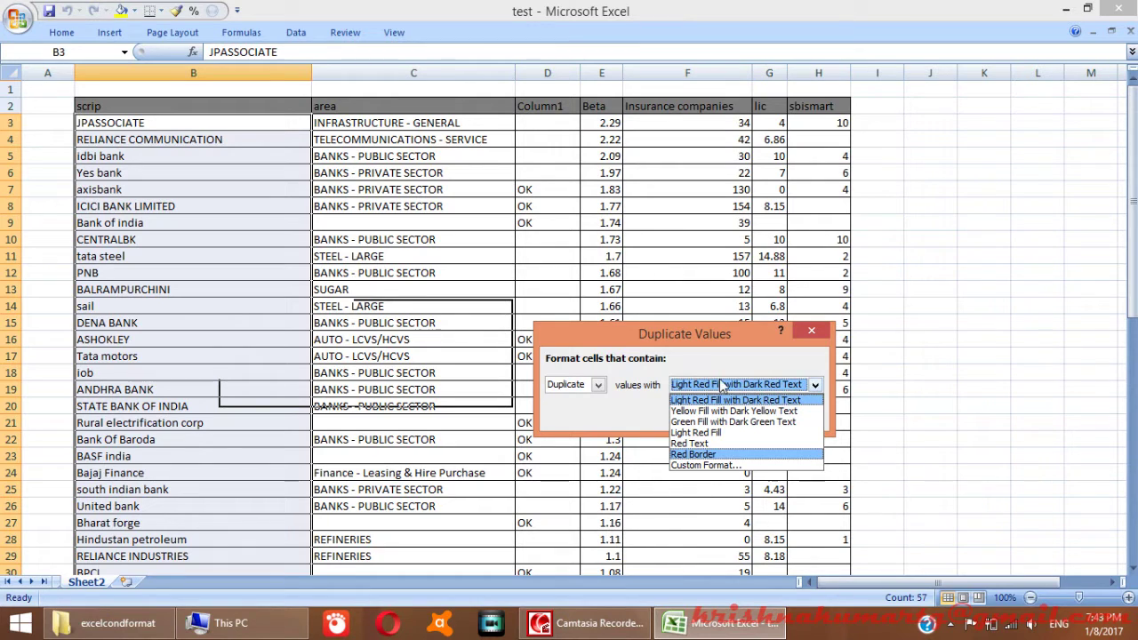
left_click(749, 398)
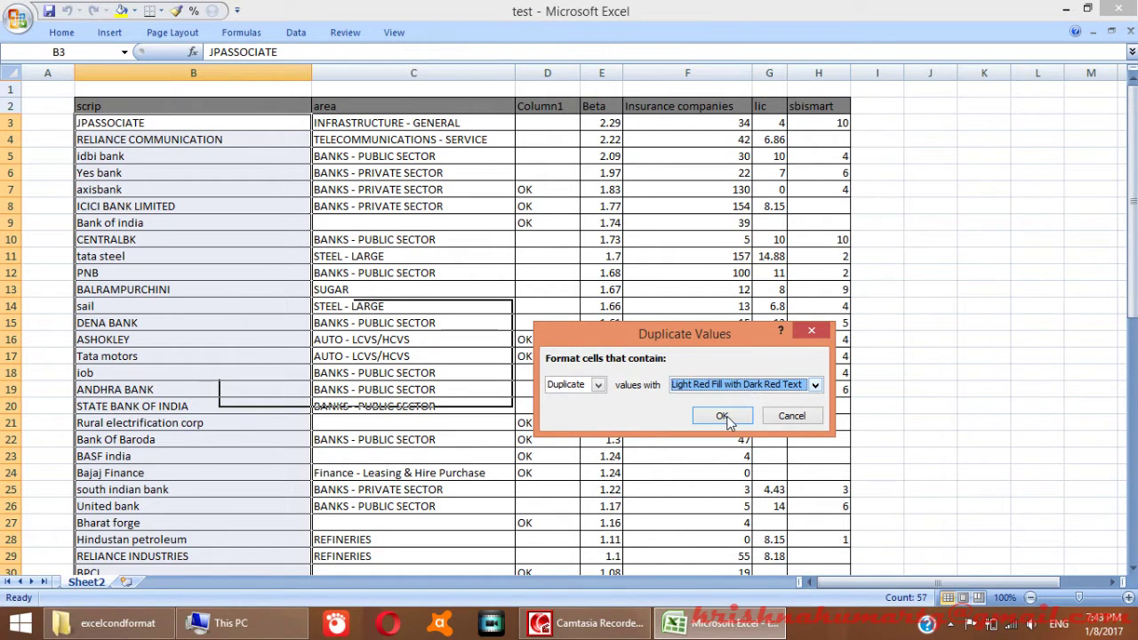
left_click(722, 416)
scroll(222, 296, "down", 2)
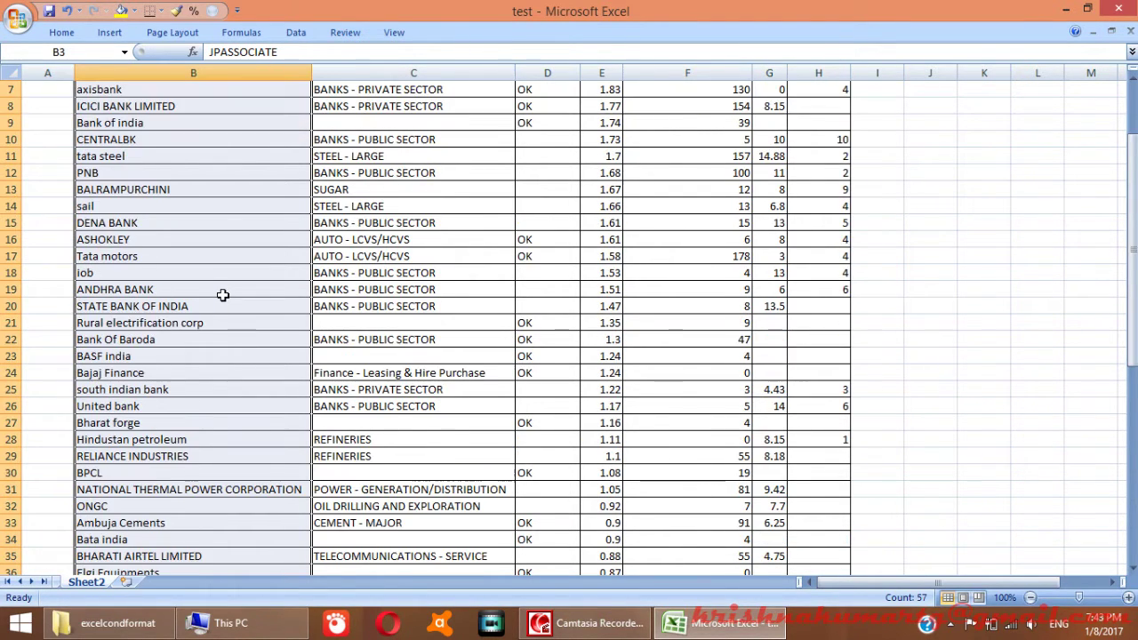
scroll(223, 295, "down", 8)
scroll(222, 295, "up", 10)
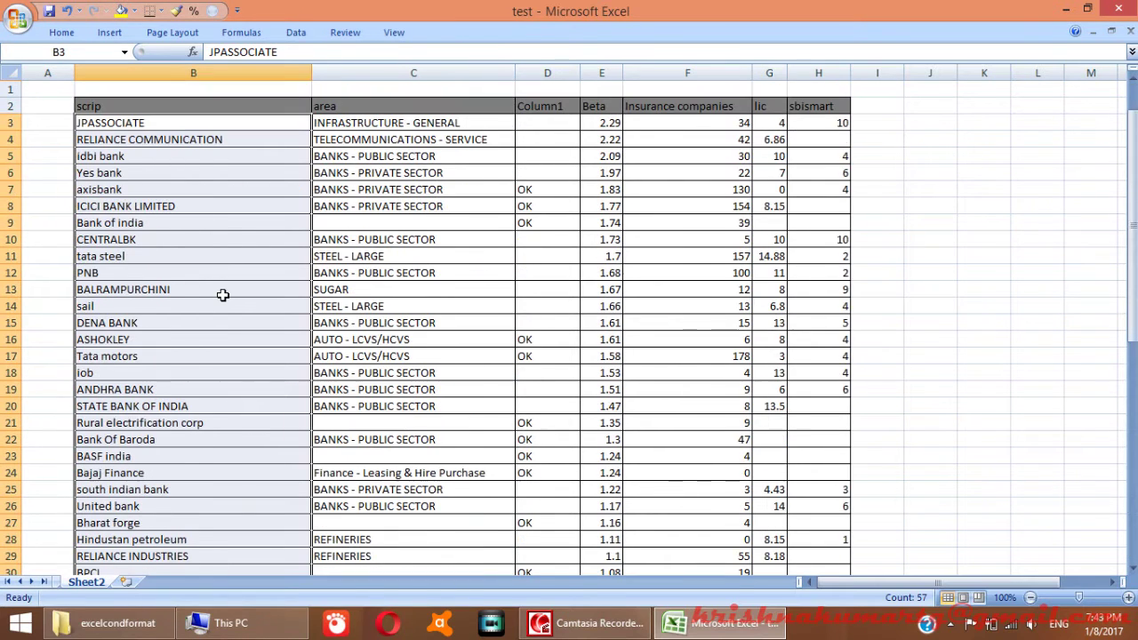
left_click(194, 237)
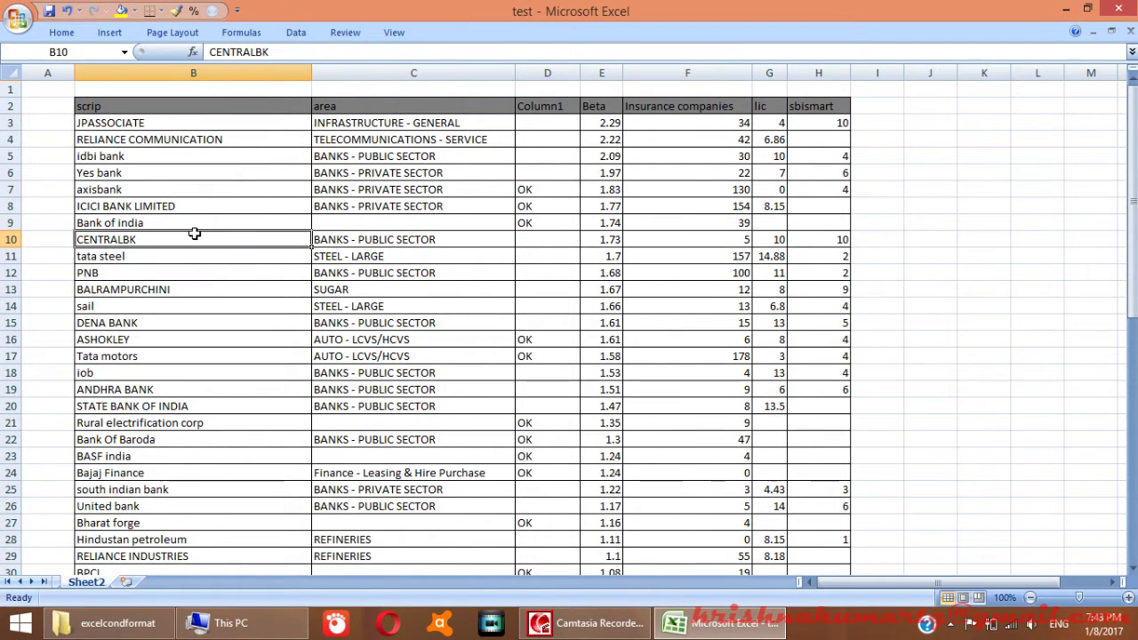
key("ctrl+c")
key("Down")
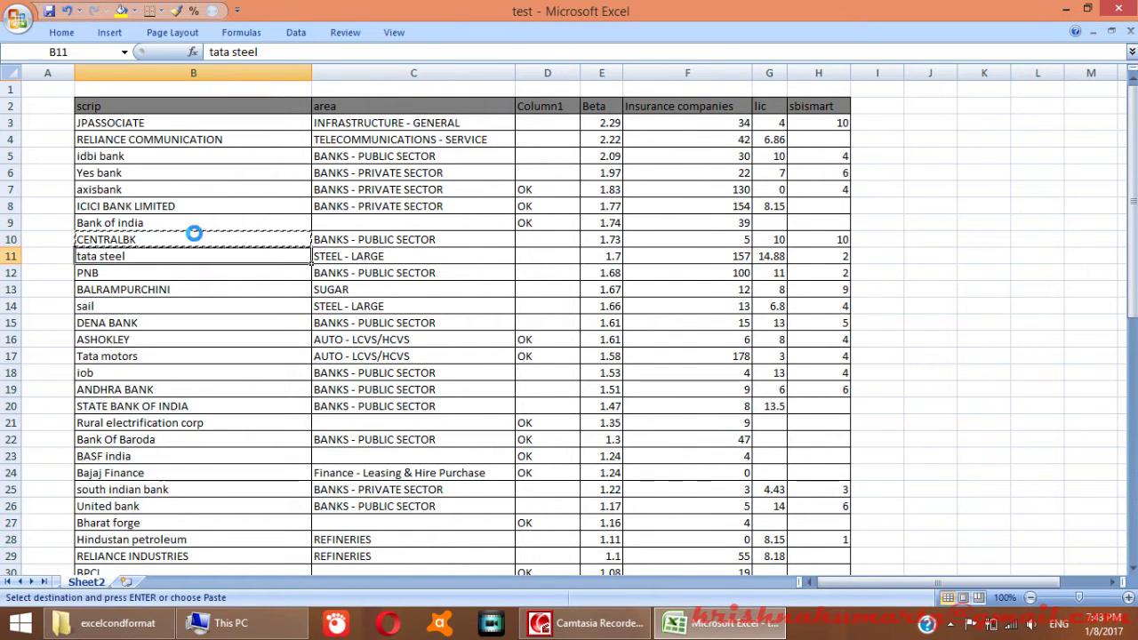
key("ctrl+v")
key("Escape")
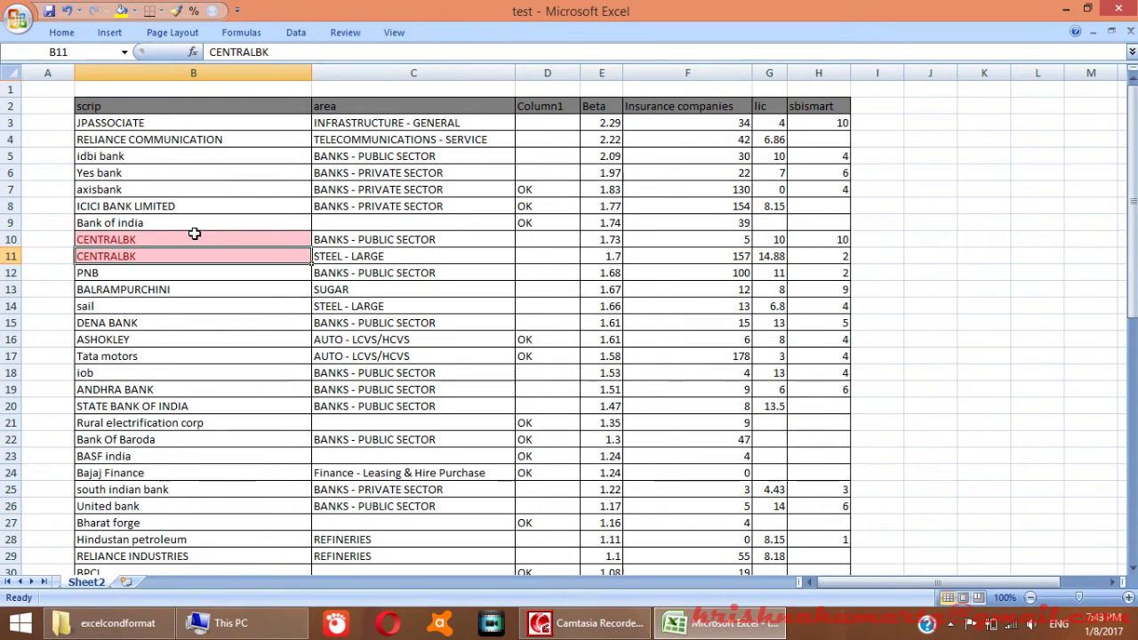
key("Down")
key("Up")
key("Up")
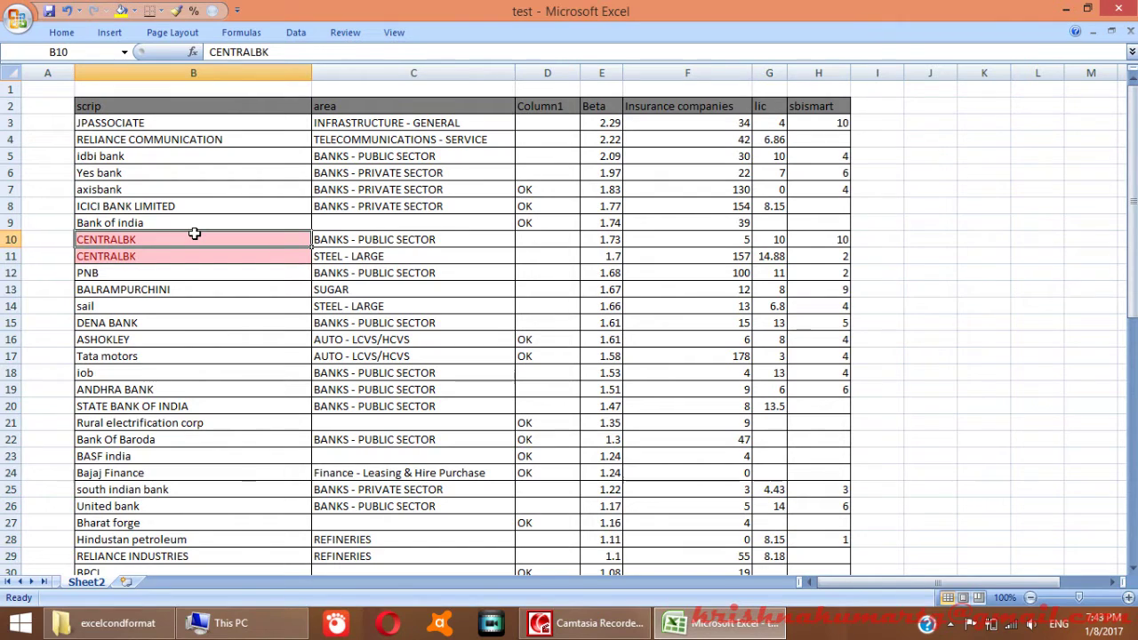
key("ctrl+c")
key("ctrl+z")
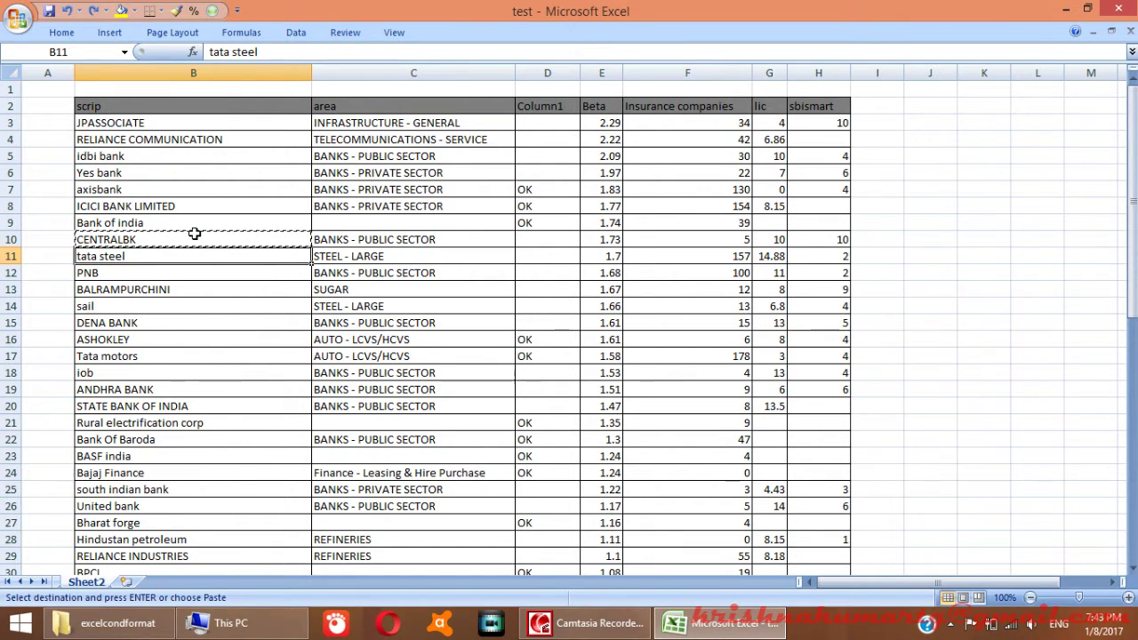
key("Escape")
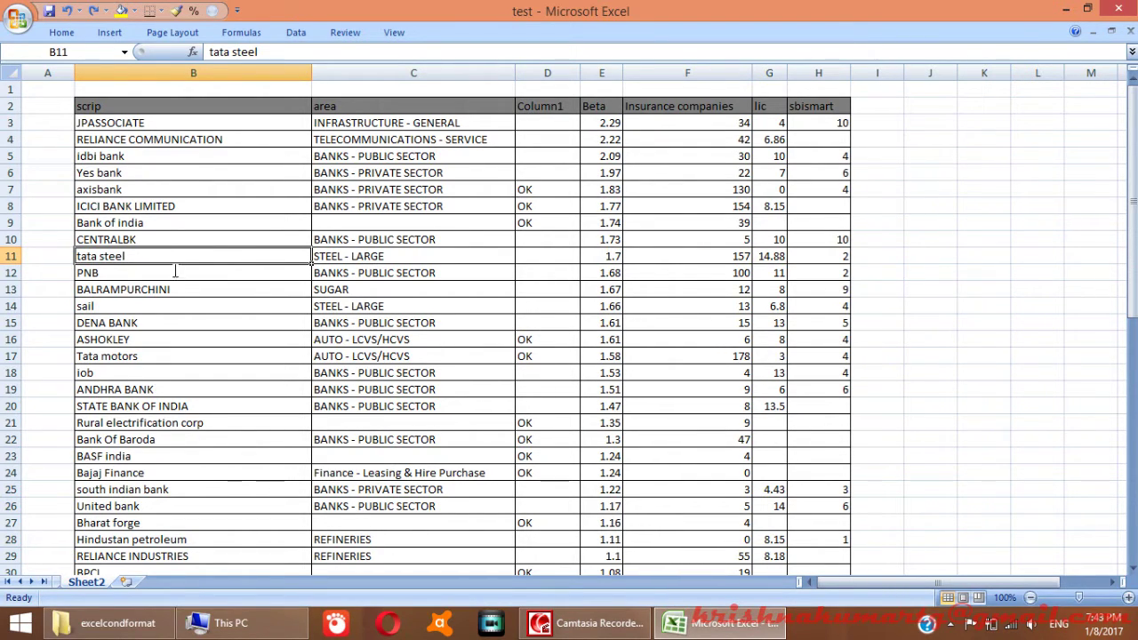
left_click(61, 32)
Open the Conditional Formatting Rules Manager and close it without changes
left_click(655, 87)
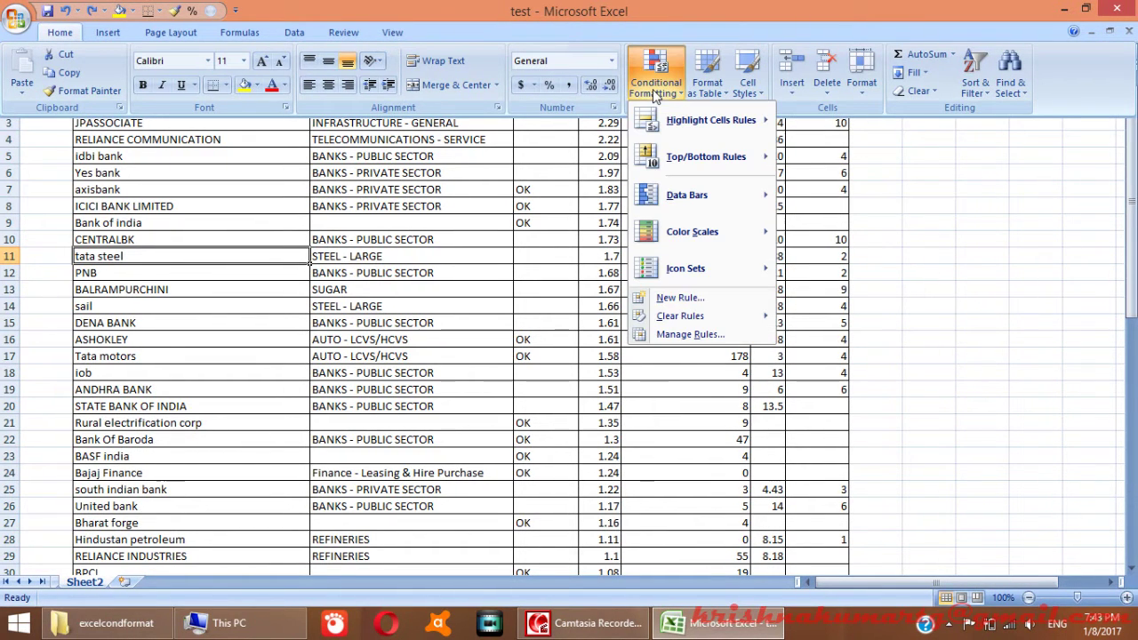
left_click(694, 335)
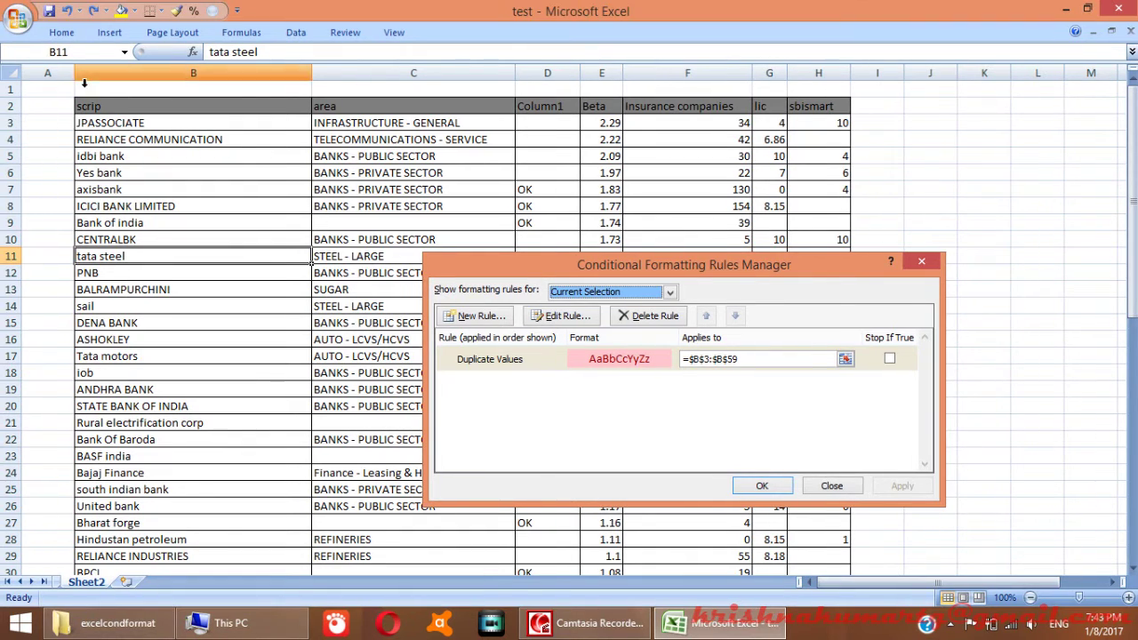
left_click(831, 486)
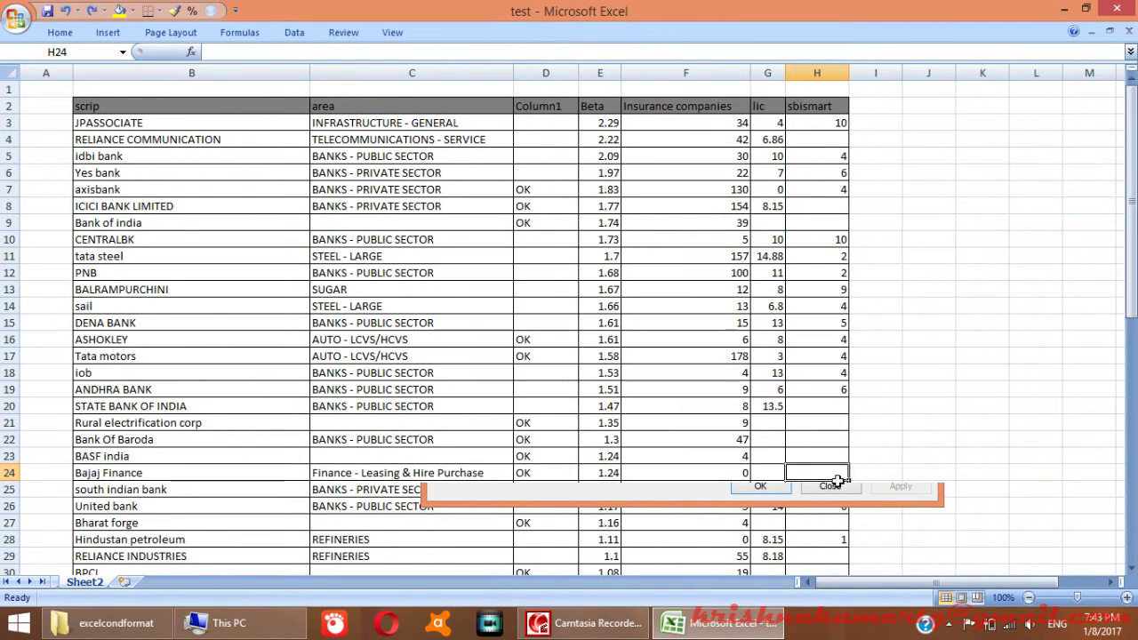
left_click(60, 32)
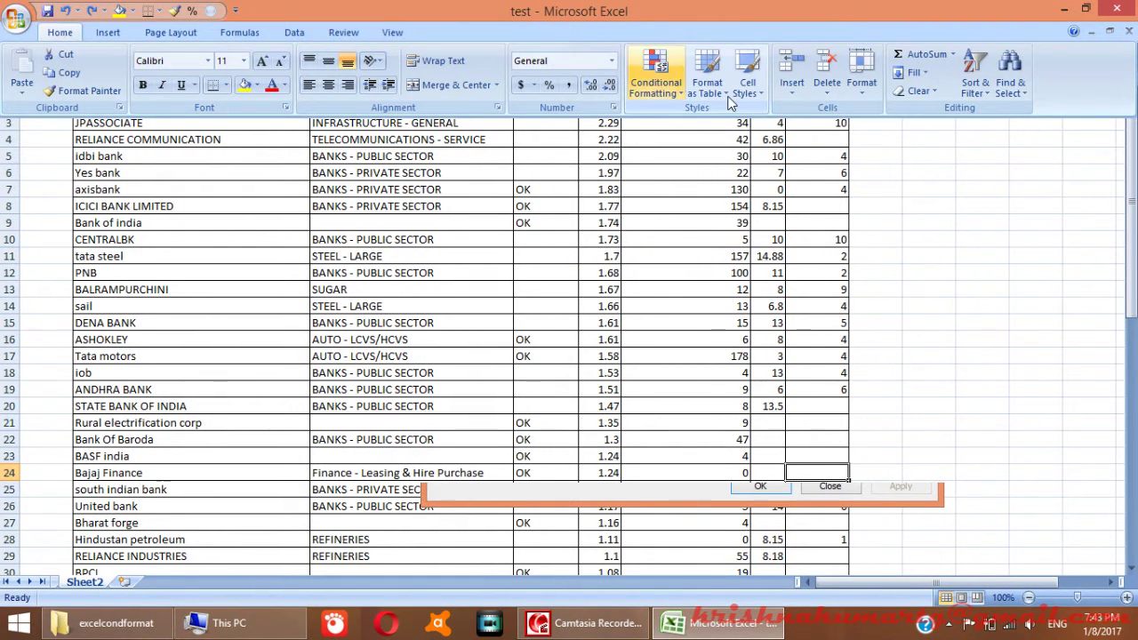
Delete the Duplicate Values rule from This Worksheet's rules in the Rules Manager
left_click(683, 92)
left_click(689, 337)
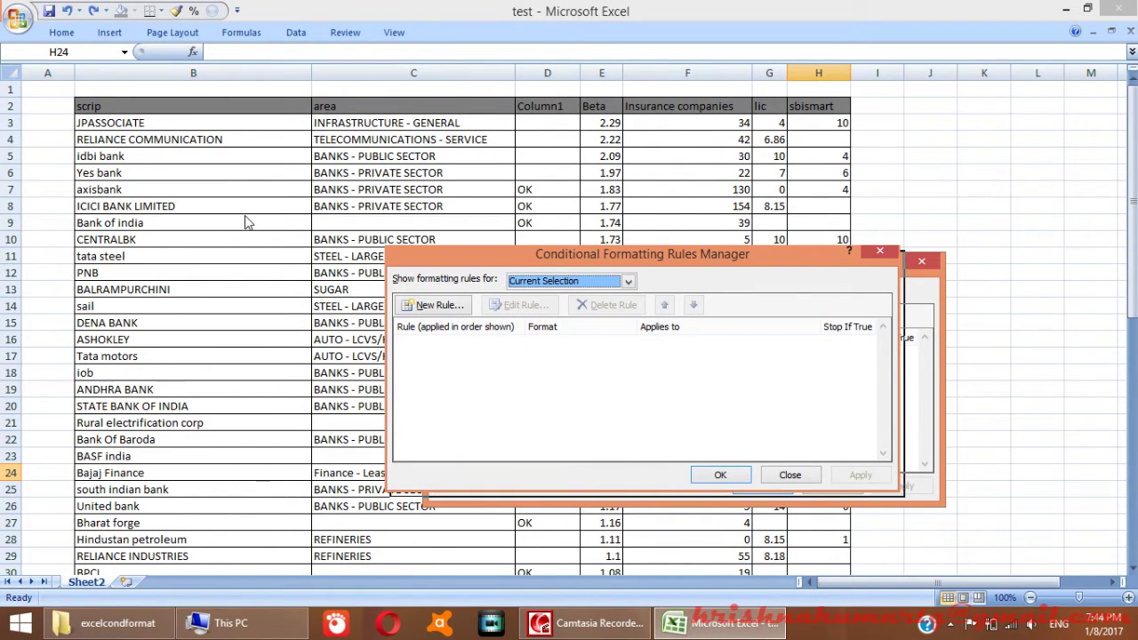
left_click(574, 283)
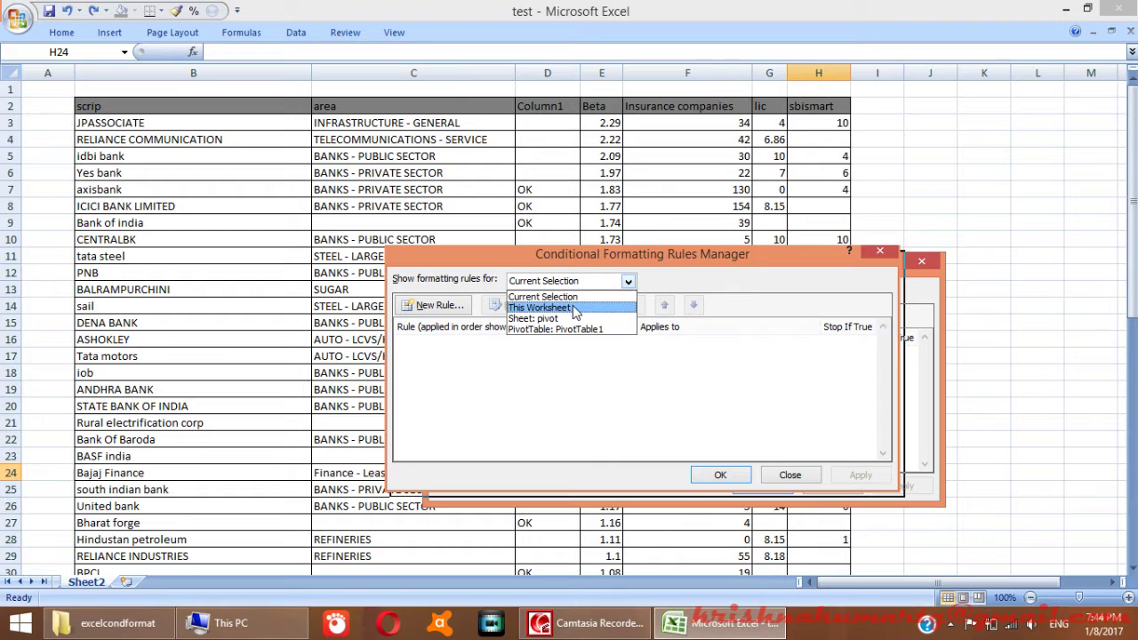
left_click(575, 307)
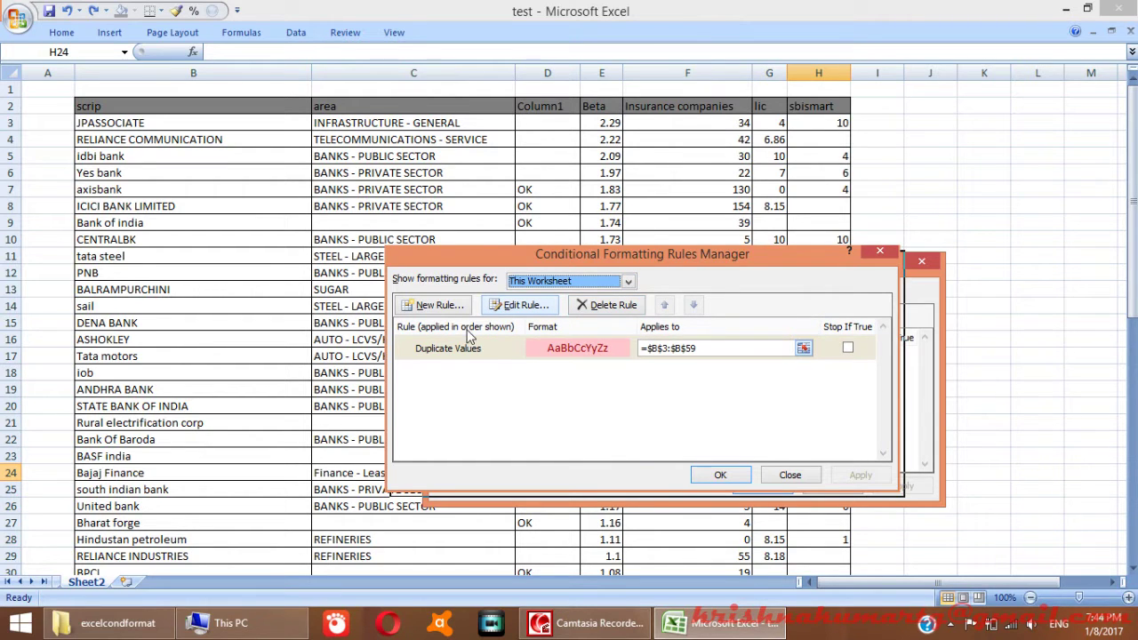
left_click(604, 305)
left_click(720, 474)
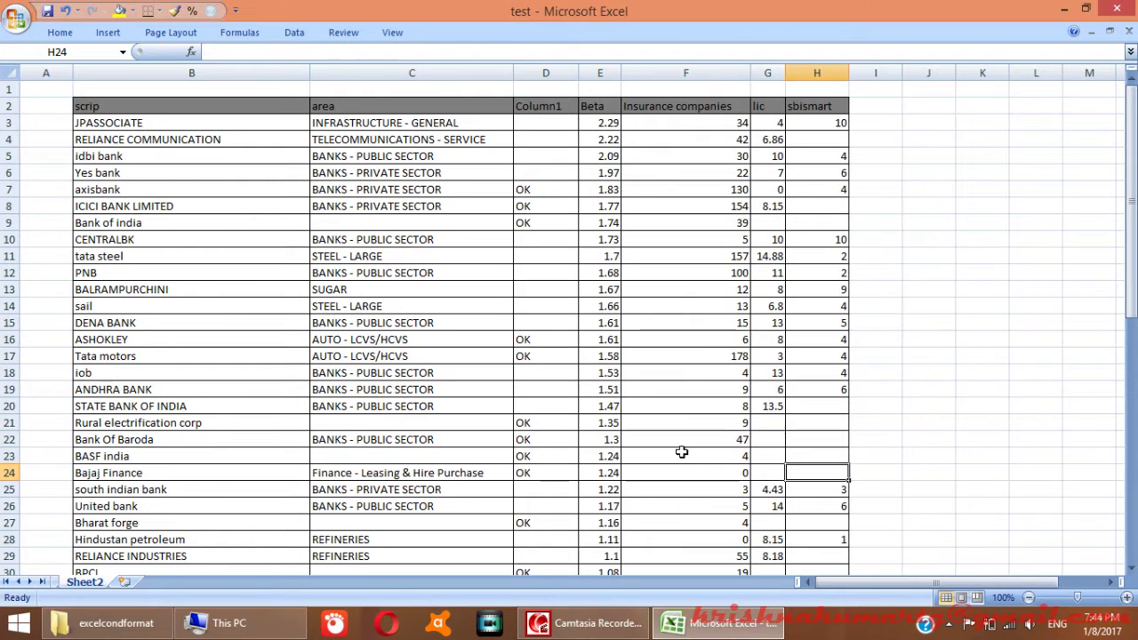
Reopen the Conditional Formatting Highlight Cells Rules menu
left_click(61, 32)
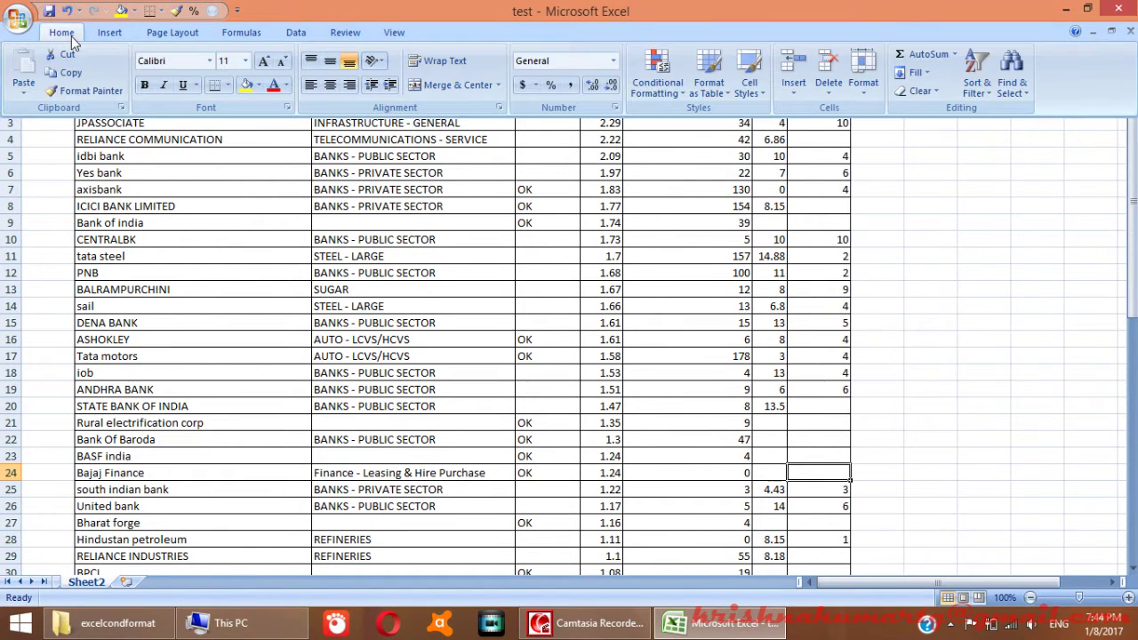
left_click(658, 80)
mouse_move(720, 142)
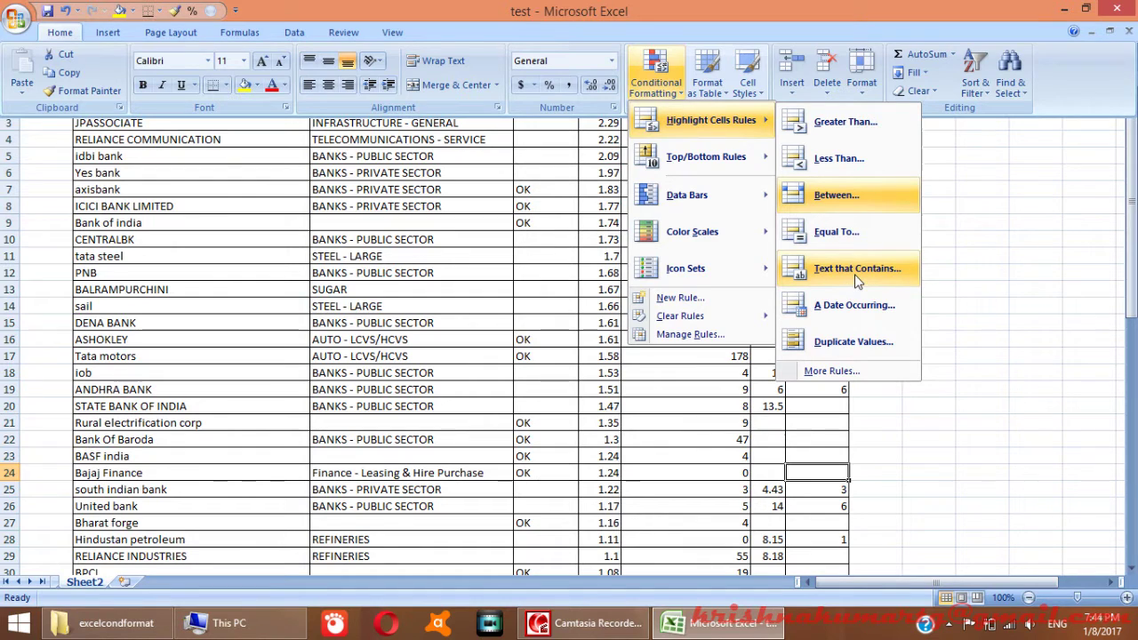
Close the menu and select the table body B3:H59
left_click(300, 285)
key("Up")
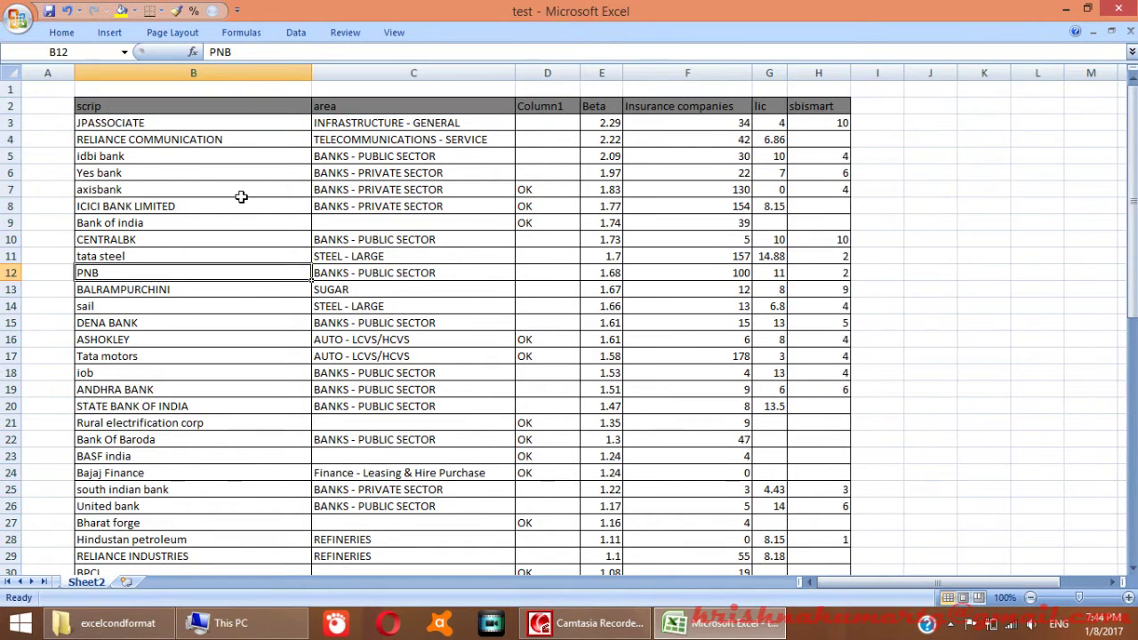
left_click(284, 122)
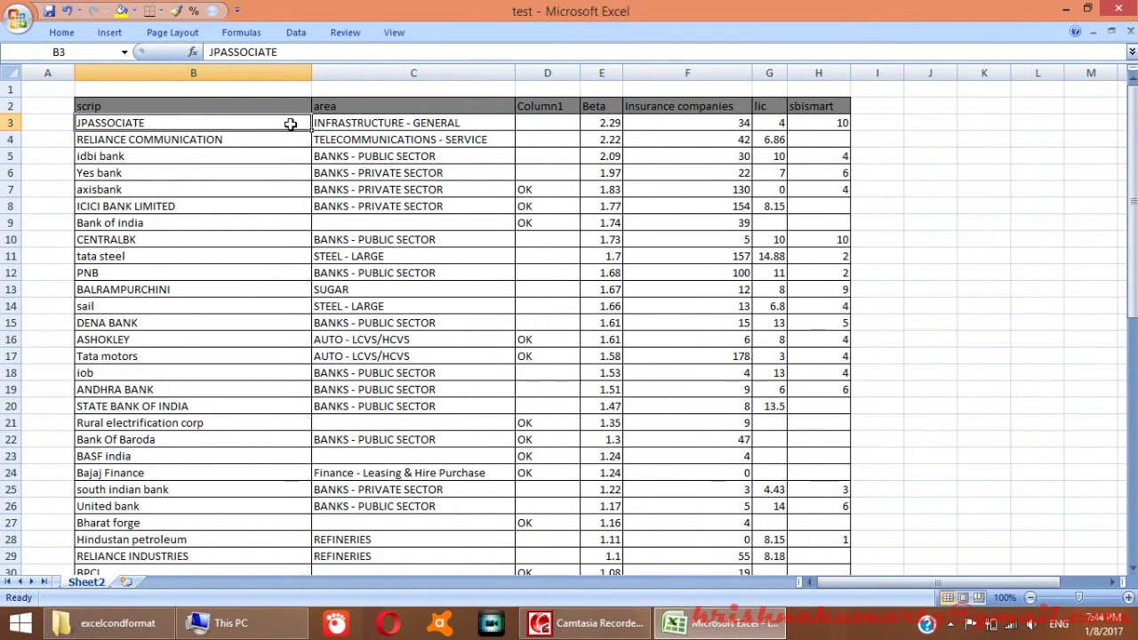
key("shift+Right")
key("shift+Right")
key("shift+Right")
key("shift+Right")
key("shift+Right")
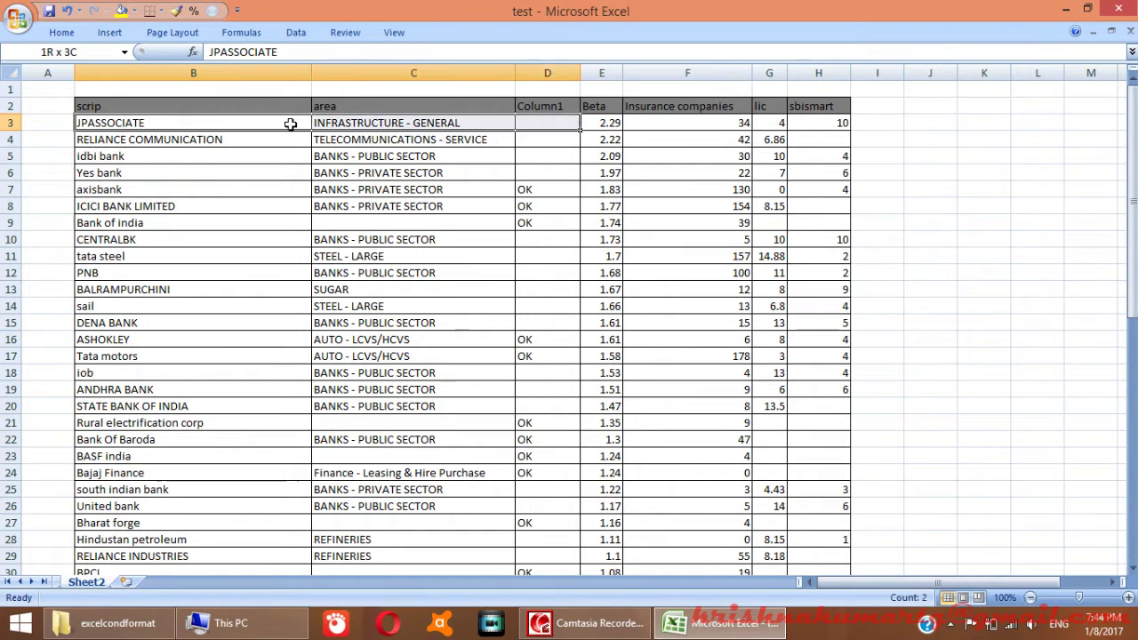
key("shift+Right")
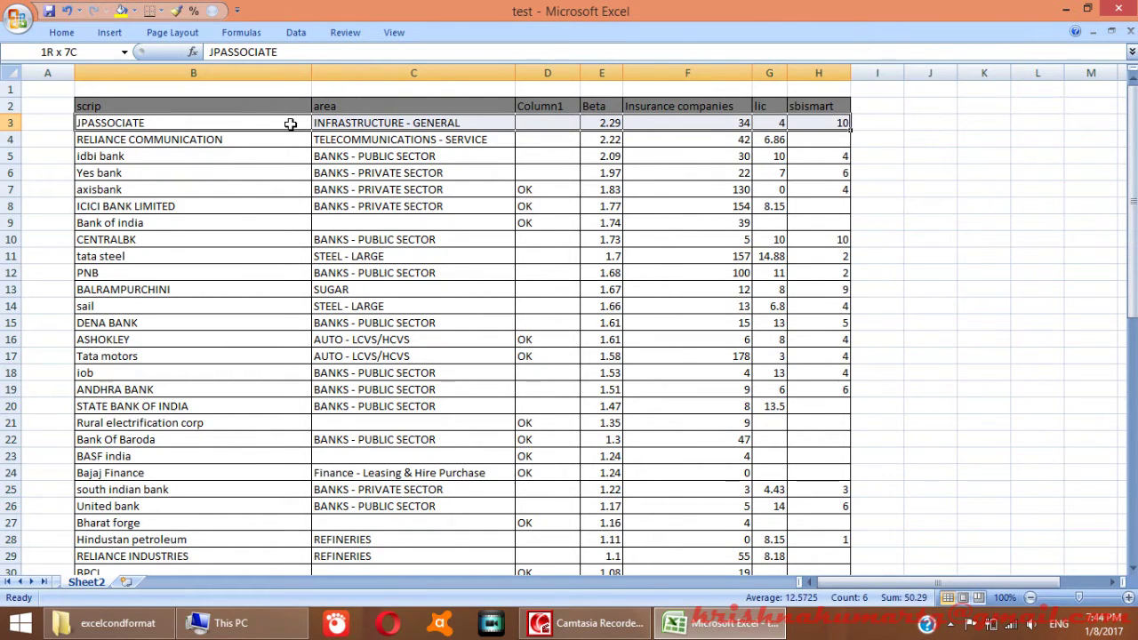
key("ctrl+shift+Down")
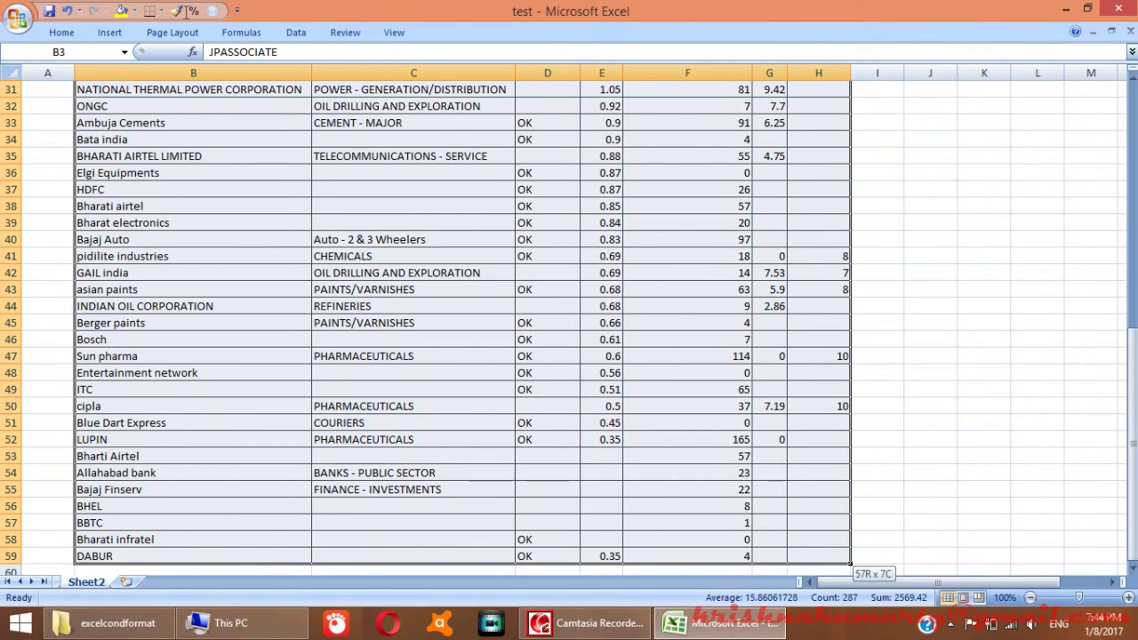
Highlight table cells containing 'pharma' with Light Red Fill with Dark Red Text
left_click(61, 32)
left_click(673, 96)
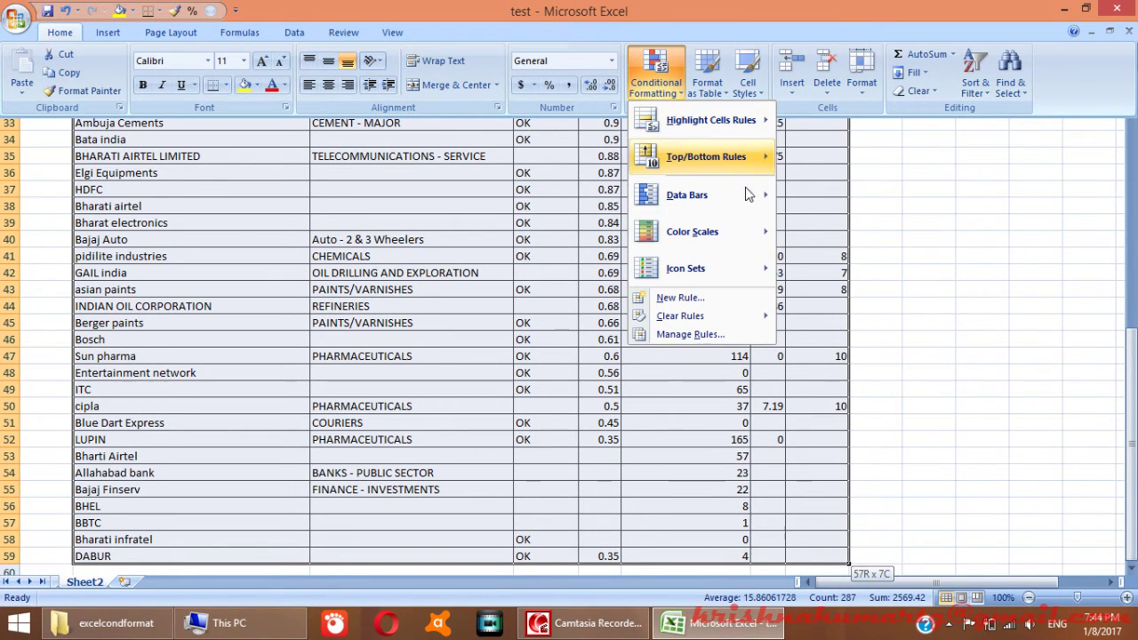
left_click(857, 268)
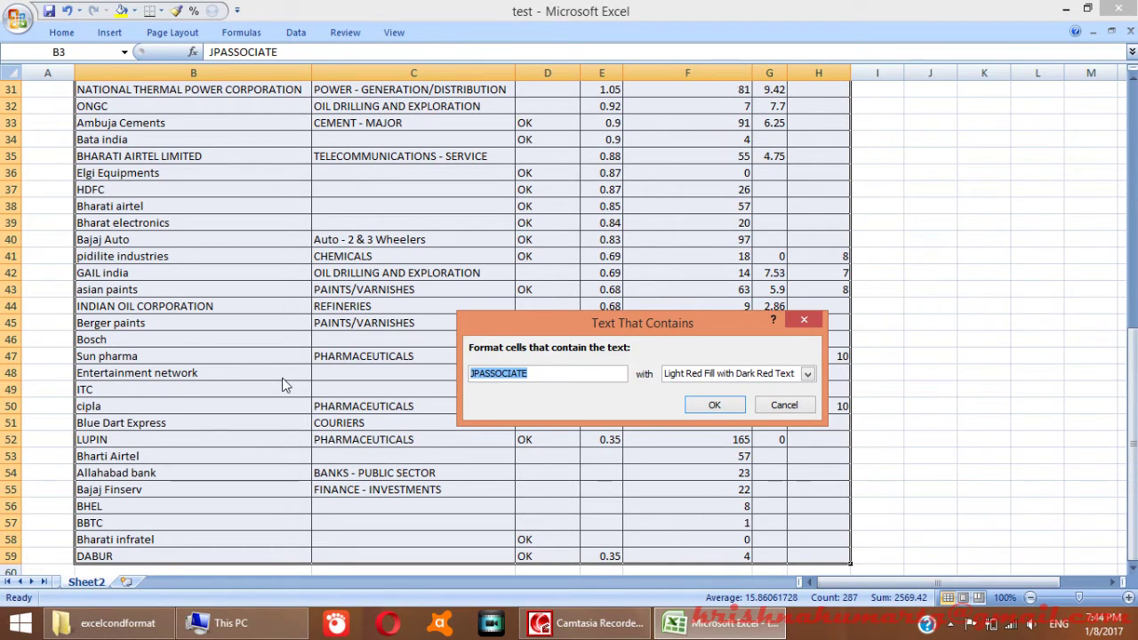
key("BackSpace")
type("pharma")
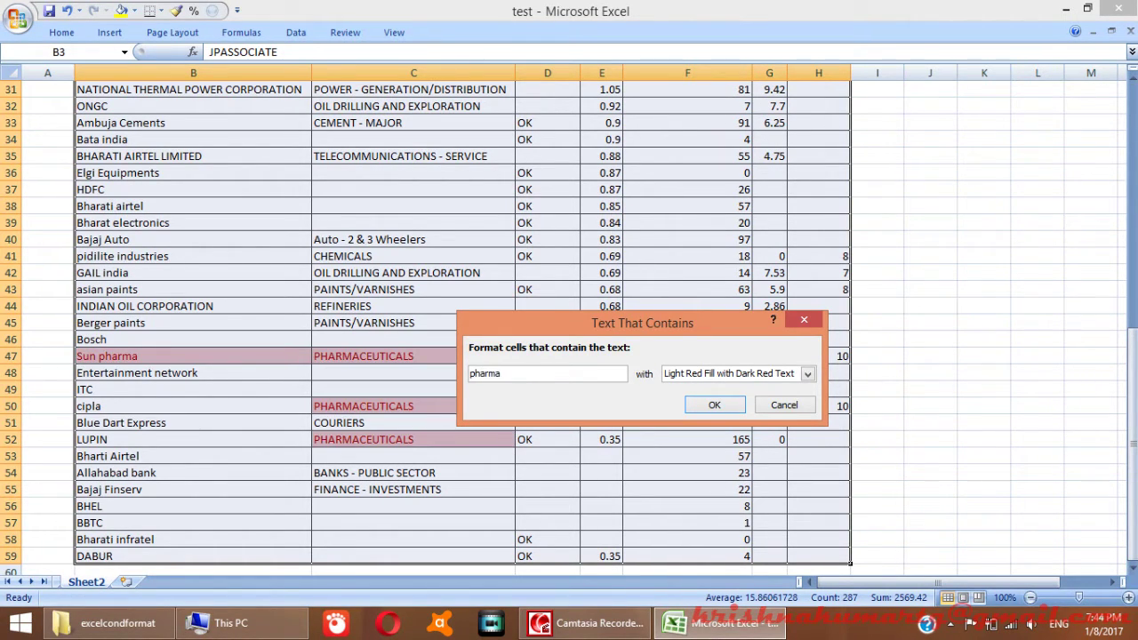
key("Return")
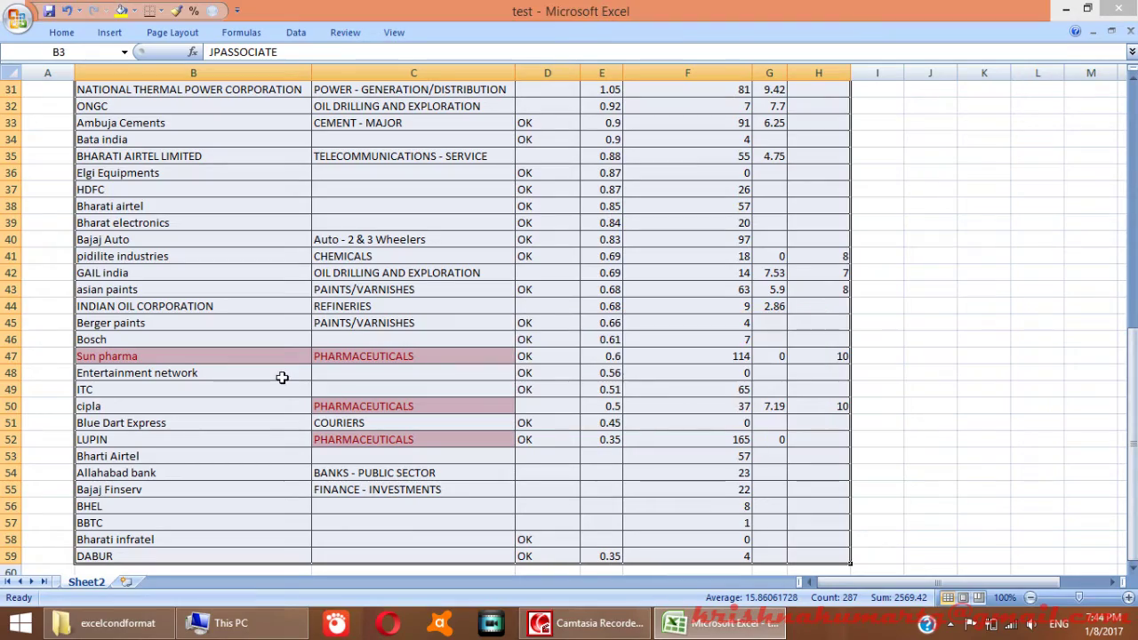
left_click(1022, 356)
left_click_drag(1131, 436, 1131, 363)
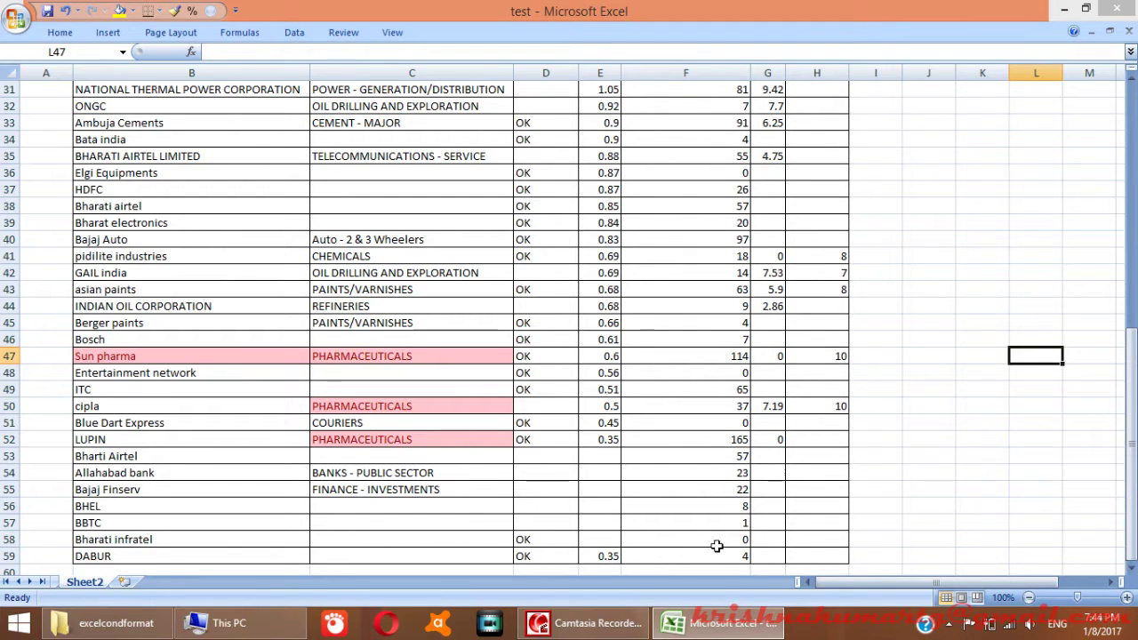
Delete the 'pharma' text-contains rule from This Worksheet's rules in the Rules Manager
left_click(62, 33)
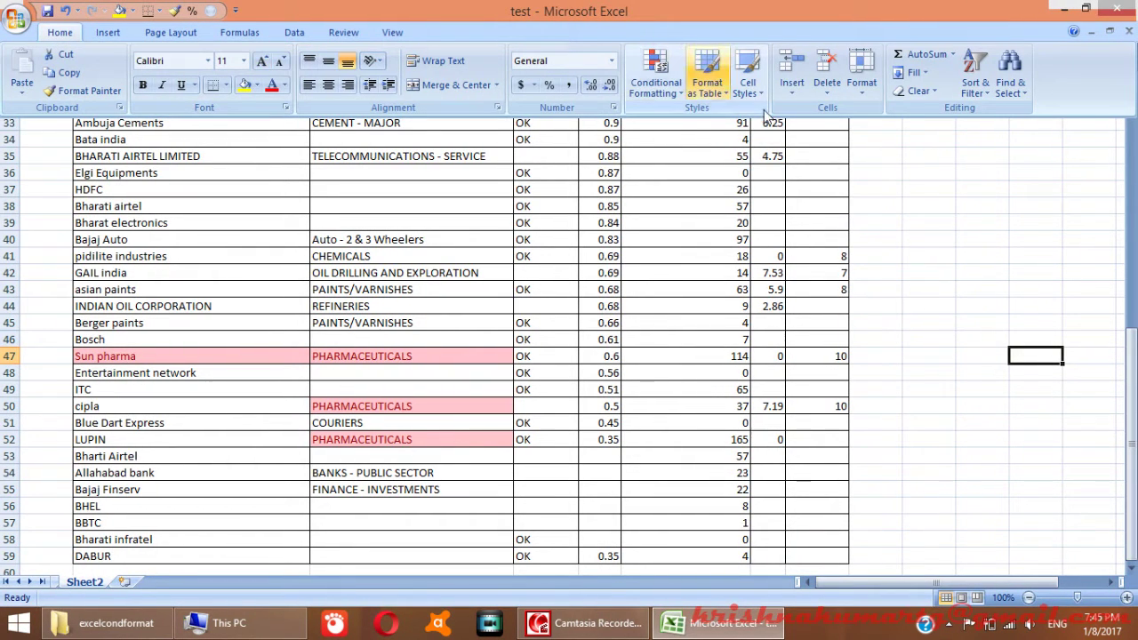
left_click(658, 82)
left_click(710, 335)
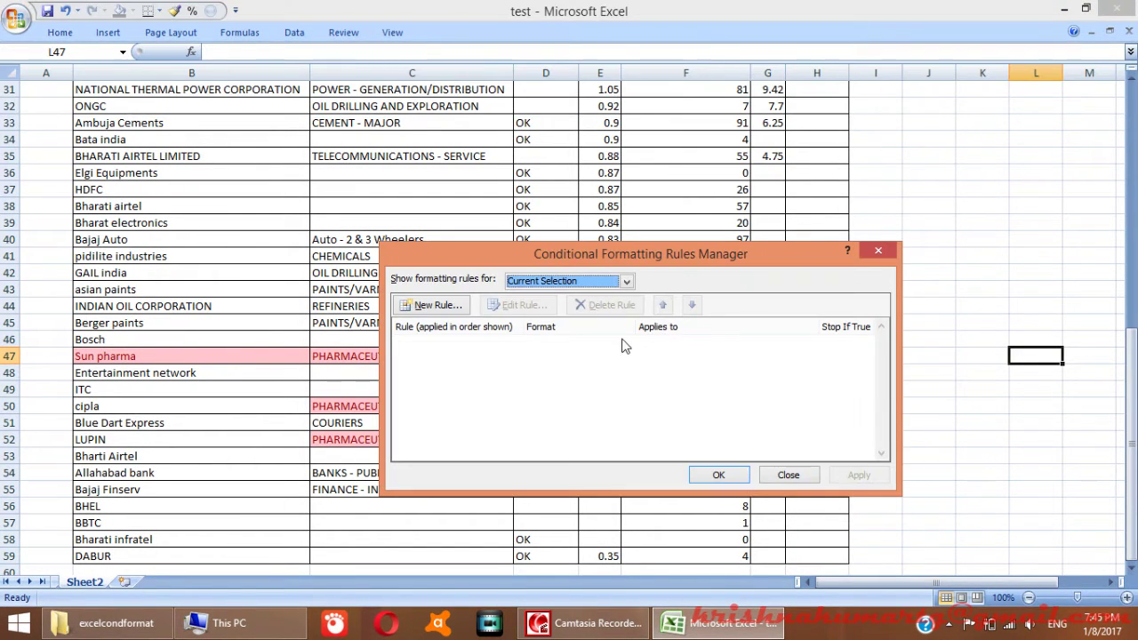
left_click(553, 281)
left_click(554, 308)
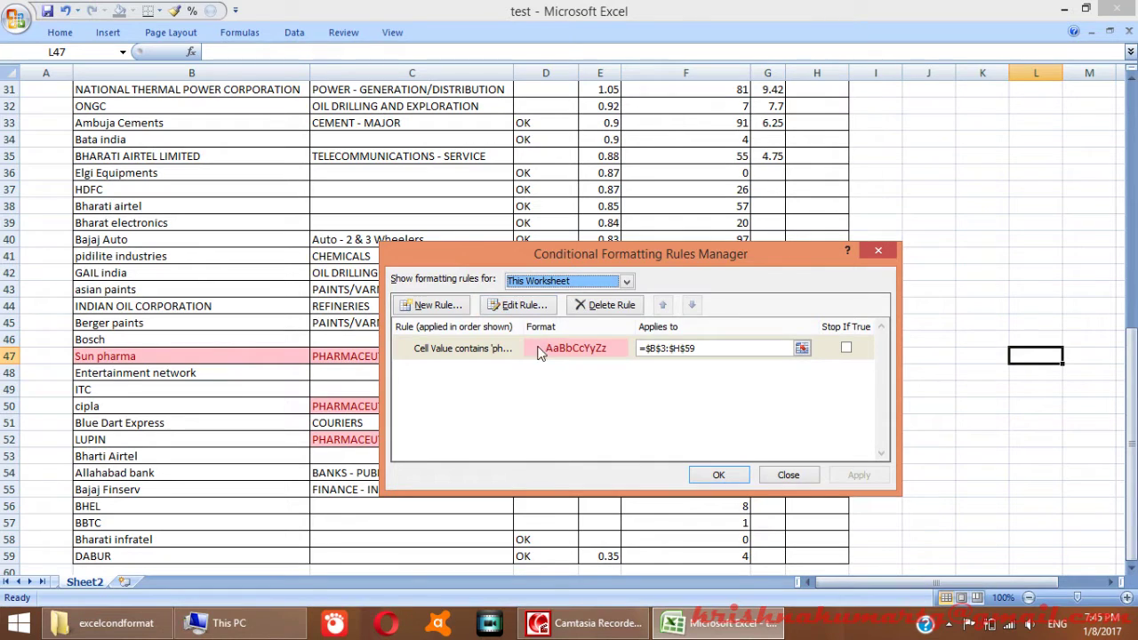
left_click(604, 305)
left_click(722, 475)
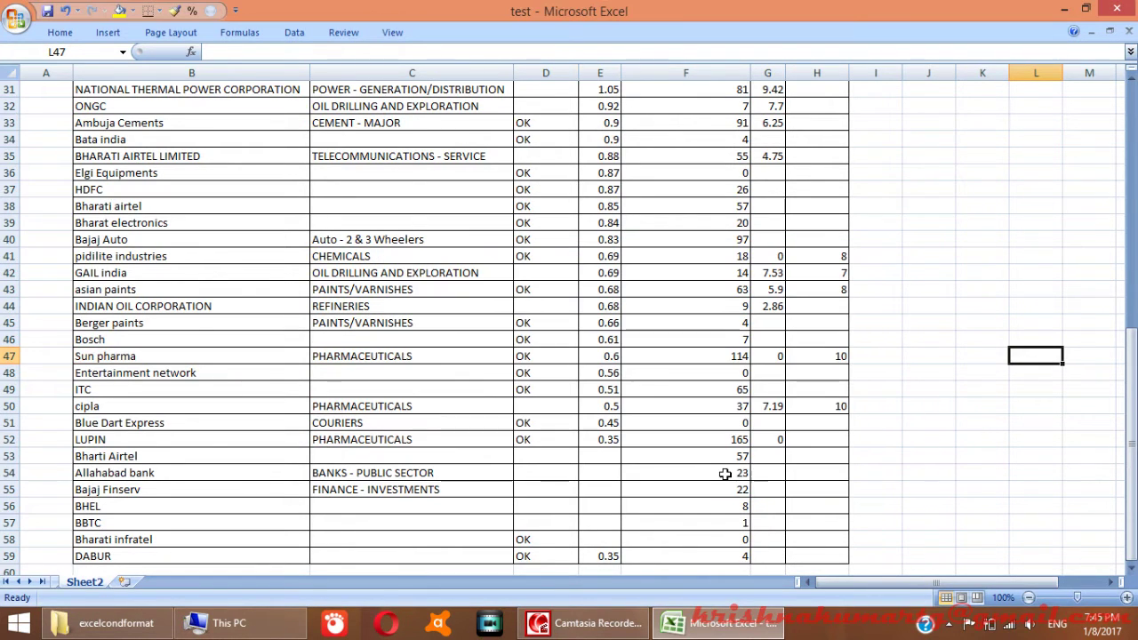
left_click(451, 334)
scroll(450, 336, "up", 10)
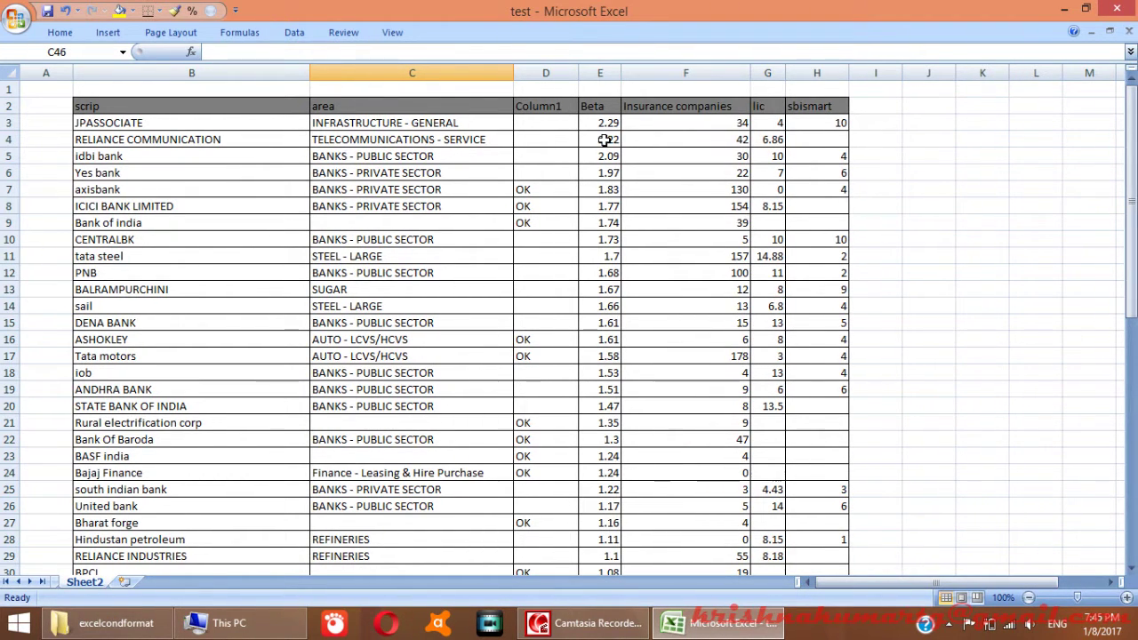
left_click(61, 32)
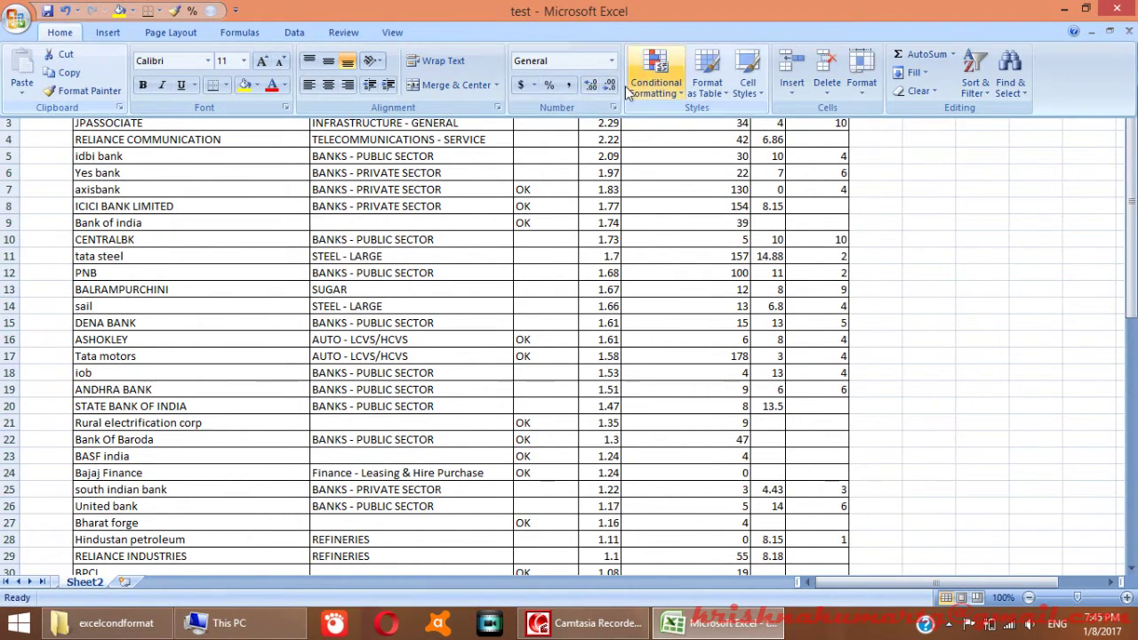
left_click(653, 98)
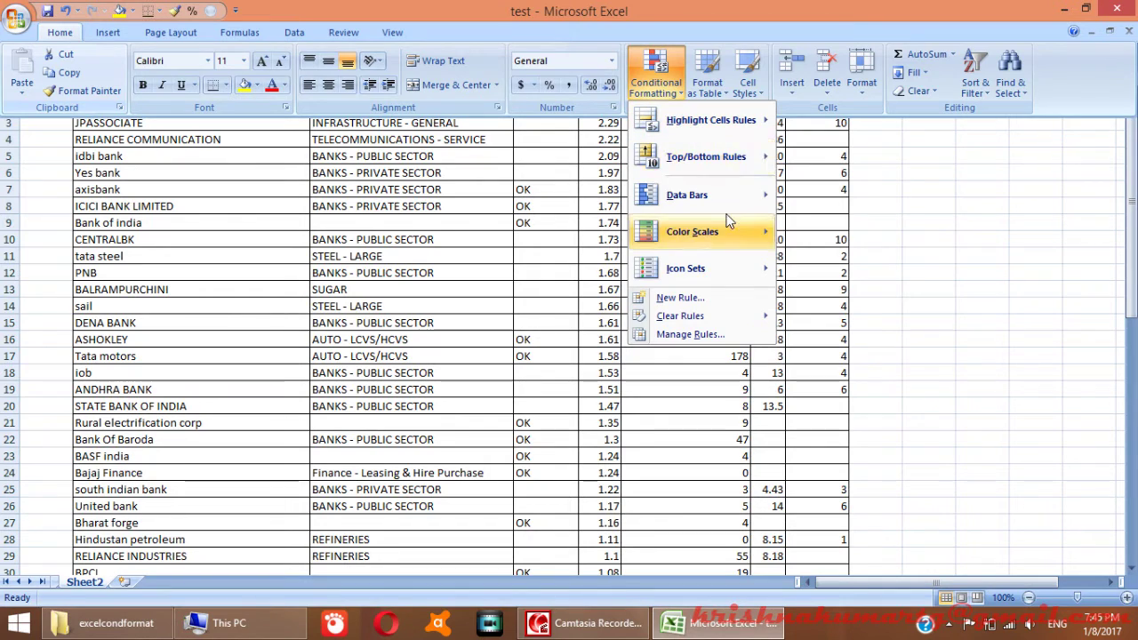
mouse_move(740, 169)
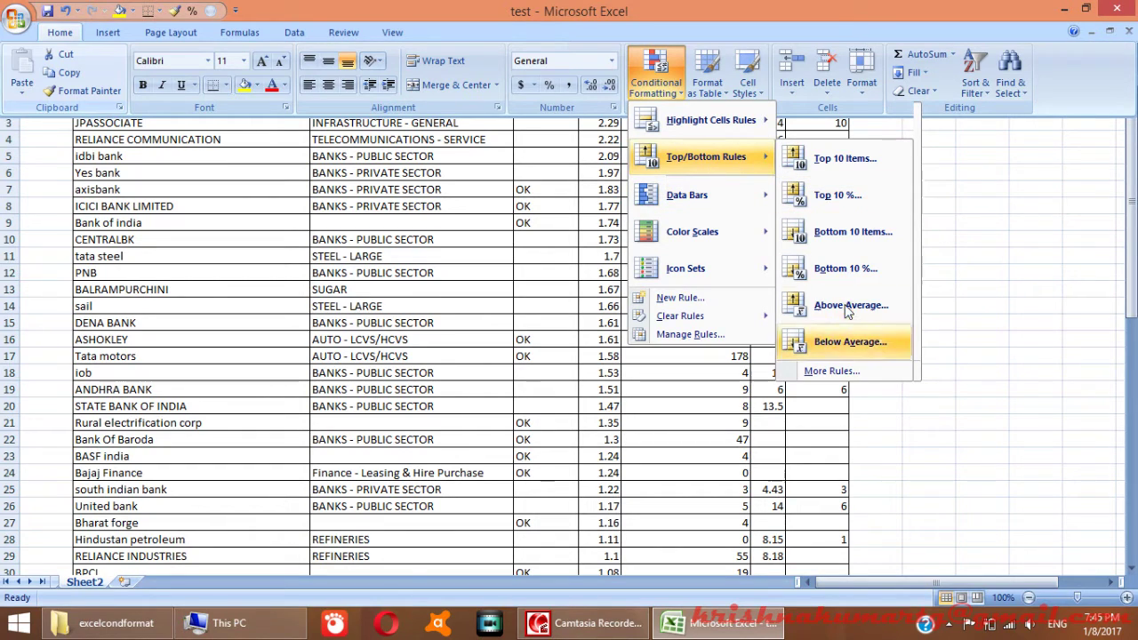
mouse_move(722, 197)
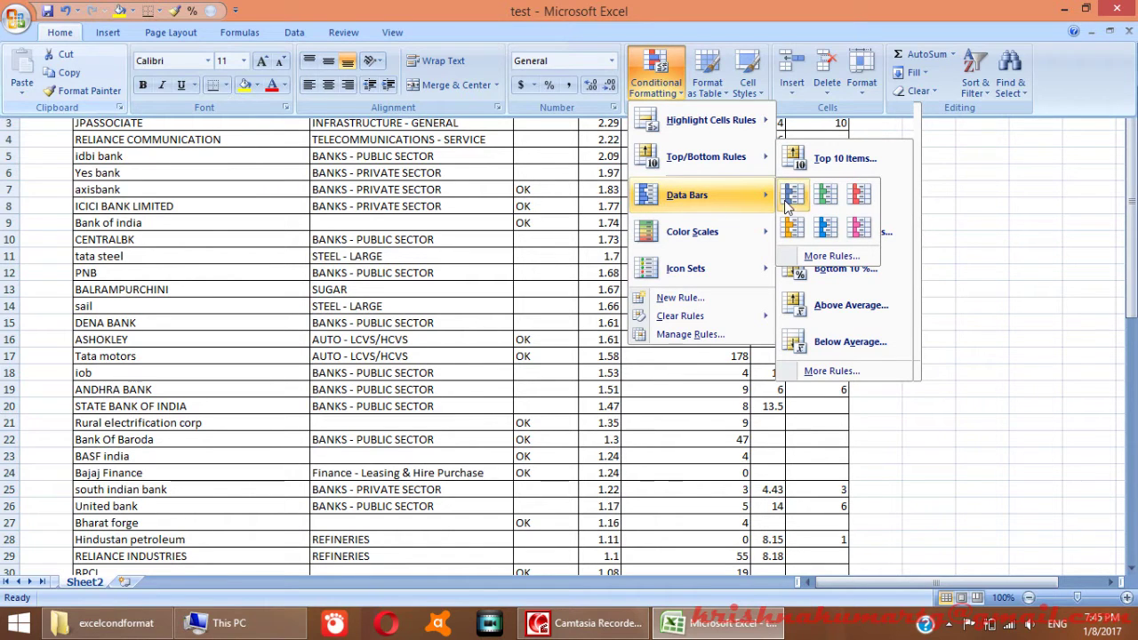
scroll(787, 204, "down", 10)
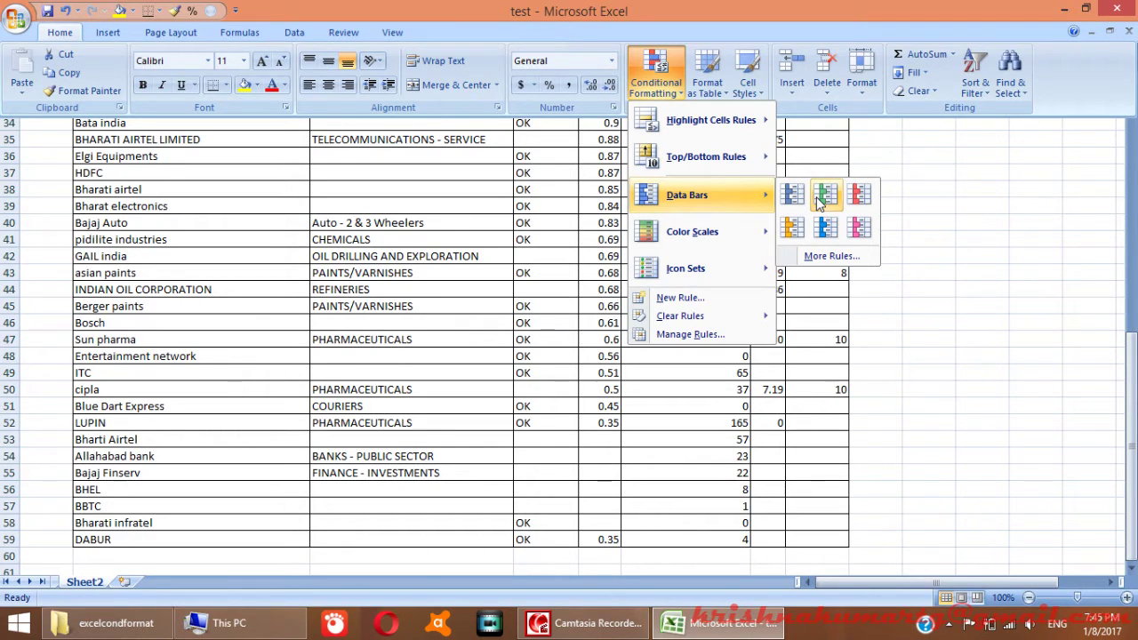
key("Escape")
left_click(600, 223)
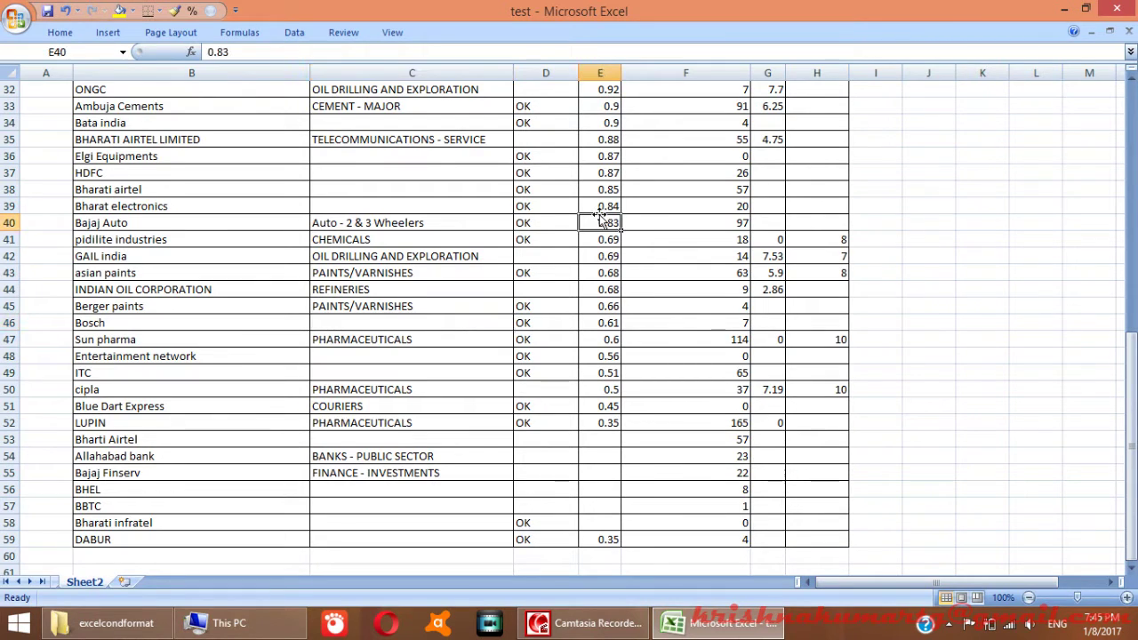
Select the Beta values E3:E52 and apply pink gradient data bars
key("ctrl+Up")
key("Down")
key("Down")
key("Up")
key("ctrl+shift+Down")
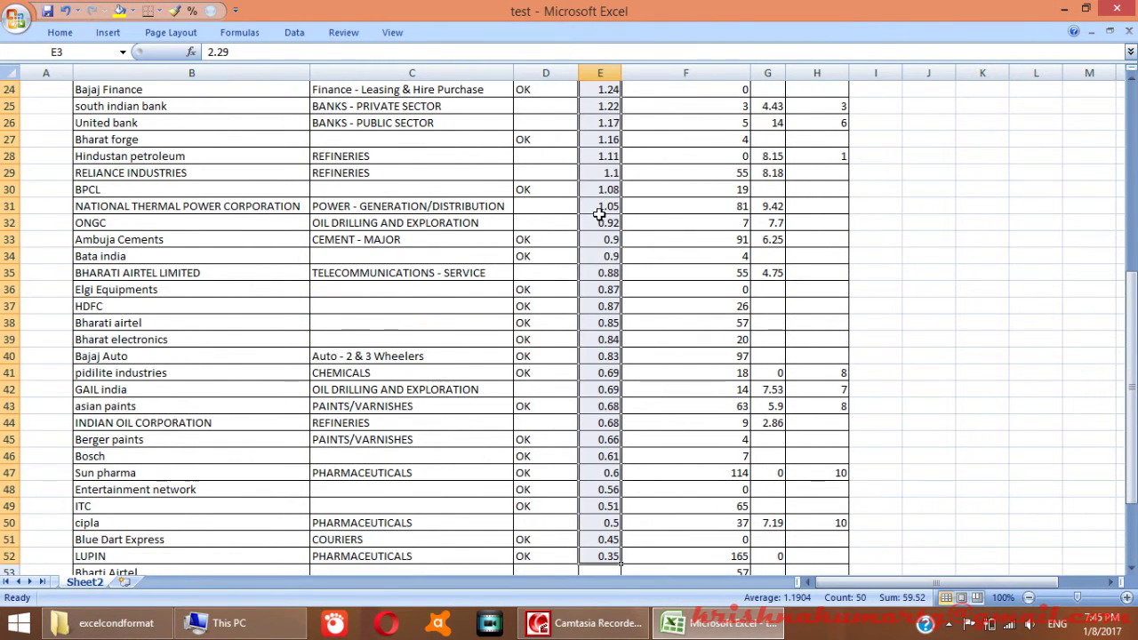
scroll(658, 392, "down", 4)
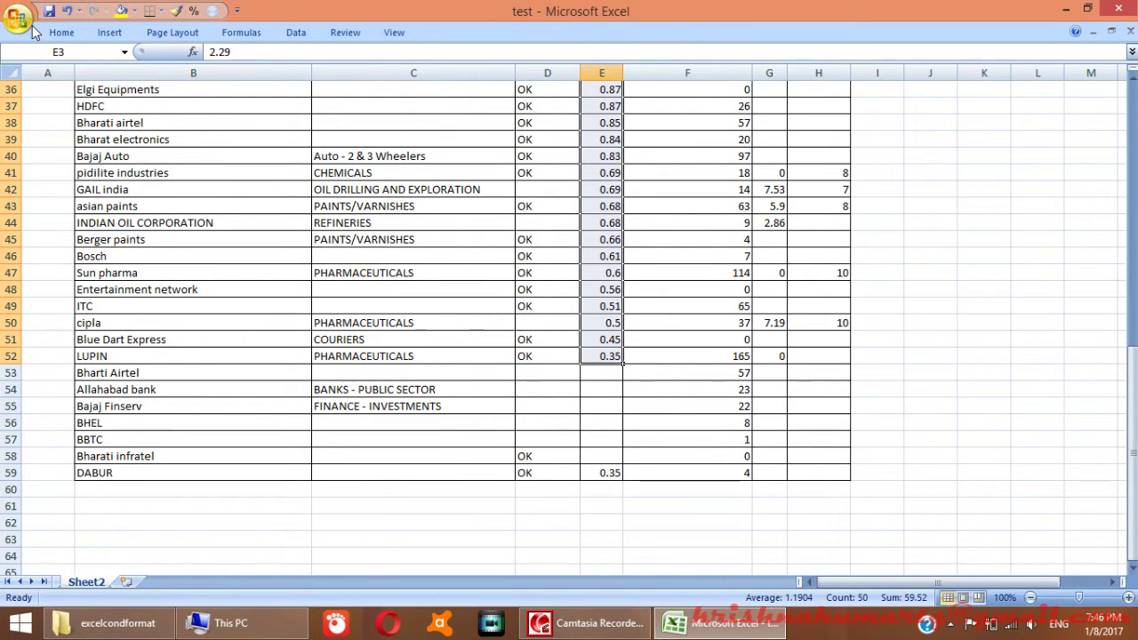
left_click(62, 32)
left_click(657, 78)
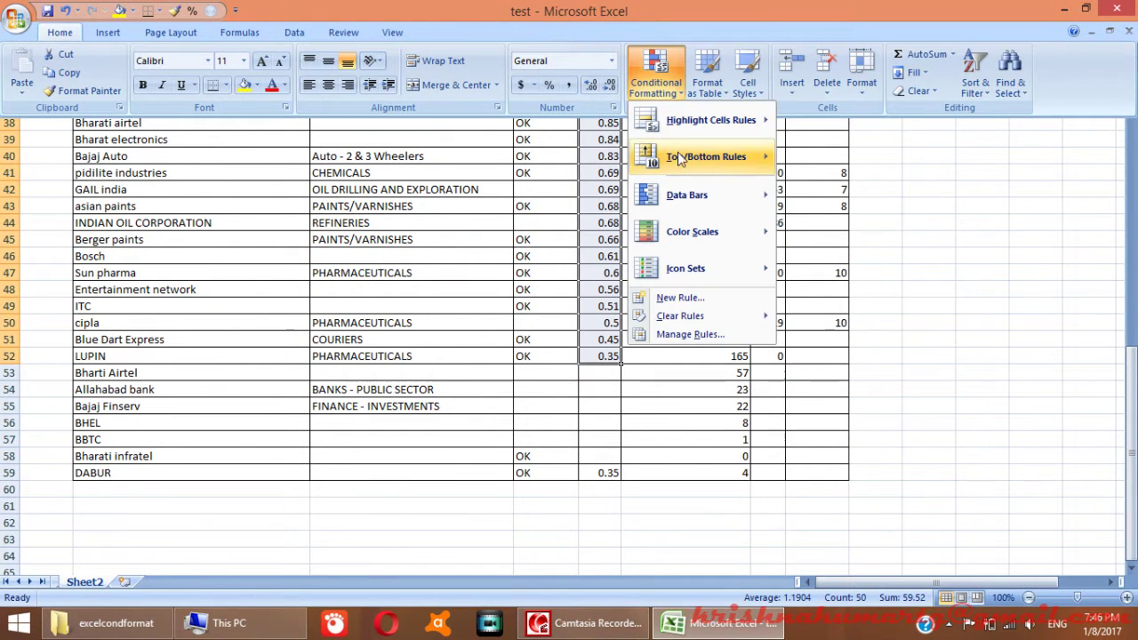
mouse_move(695, 199)
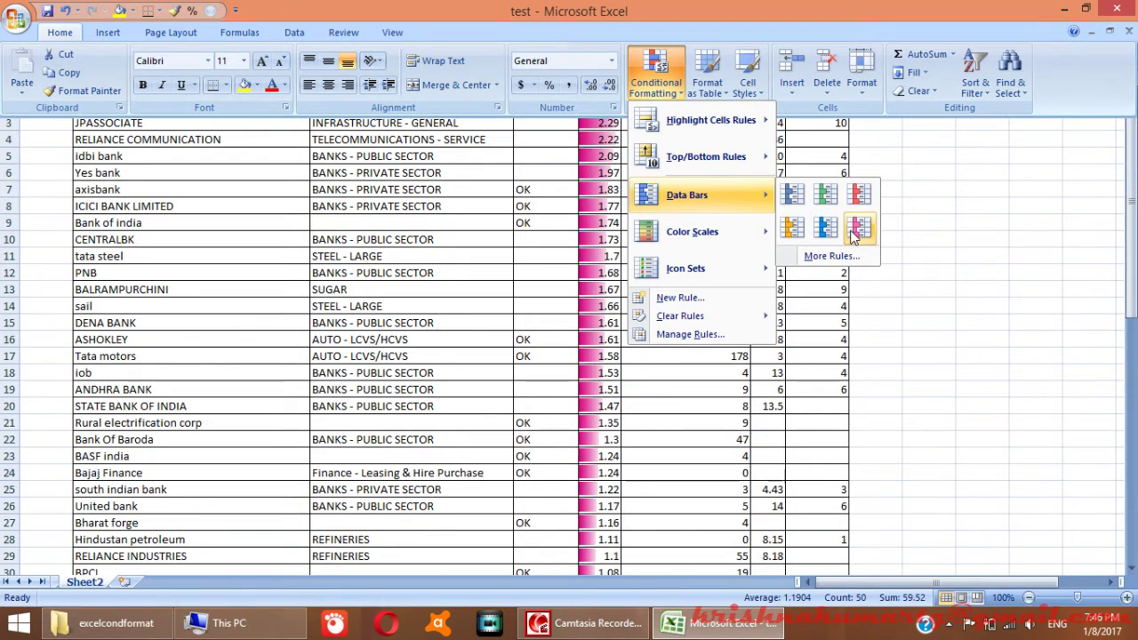
left_click(859, 227)
left_click(661, 290)
left_click(614, 239)
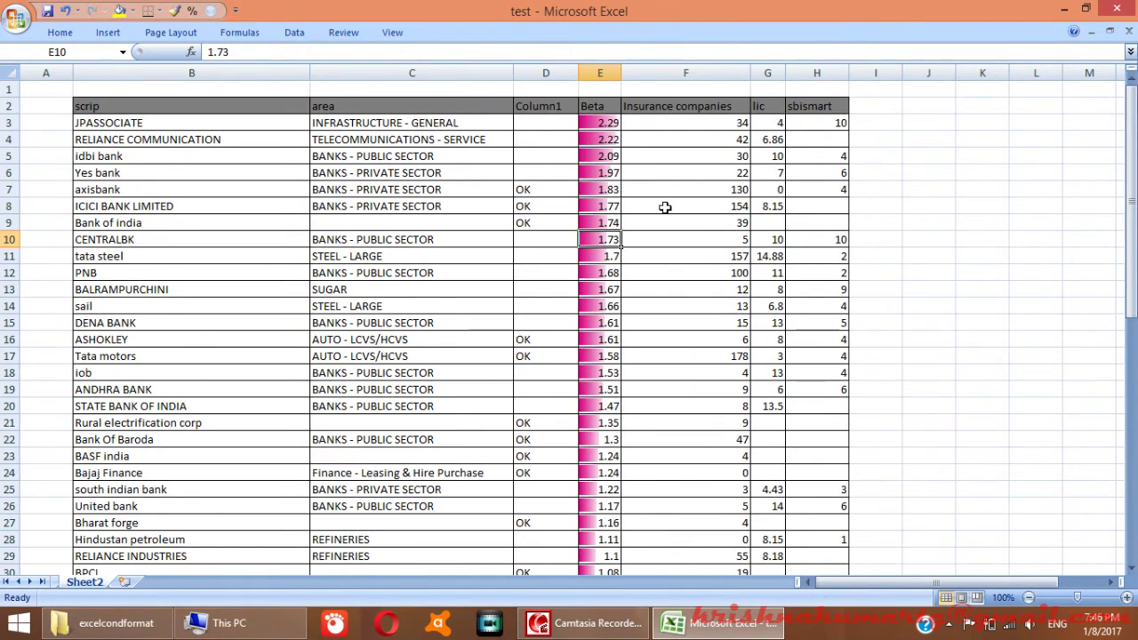
Widen the Beta column E by dragging its header border
scroll(617, 190, "down", 2)
scroll(619, 76, "down", 1)
left_click_drag(620, 75, 770, 89)
scroll(753, 157, "up", 3)
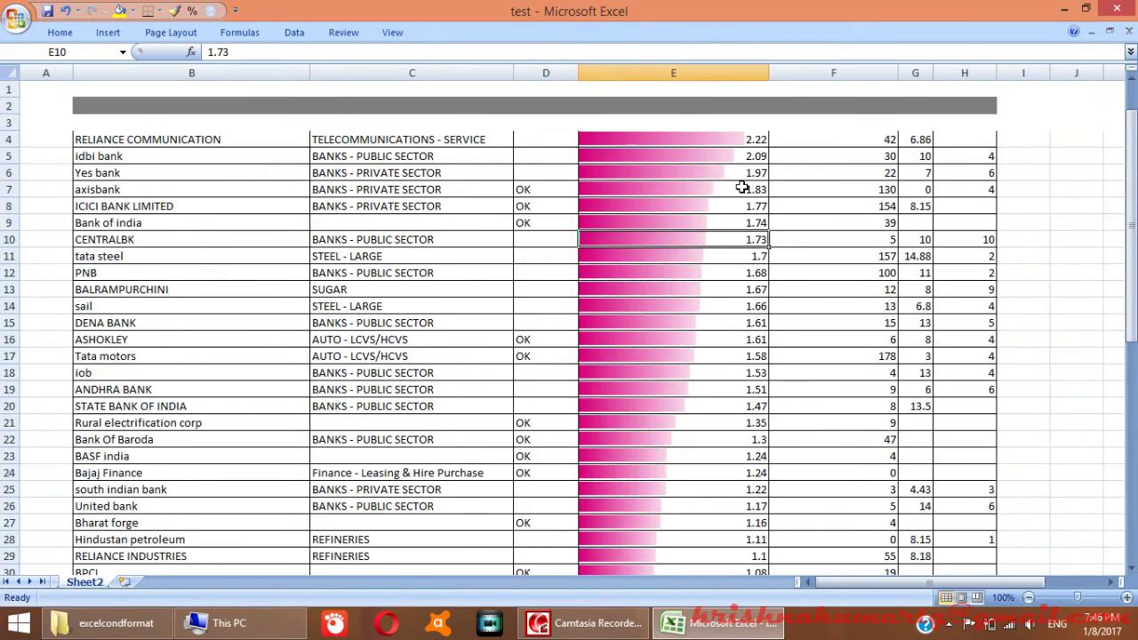
scroll(744, 186, "down", 11)
scroll(743, 186, "up", 4)
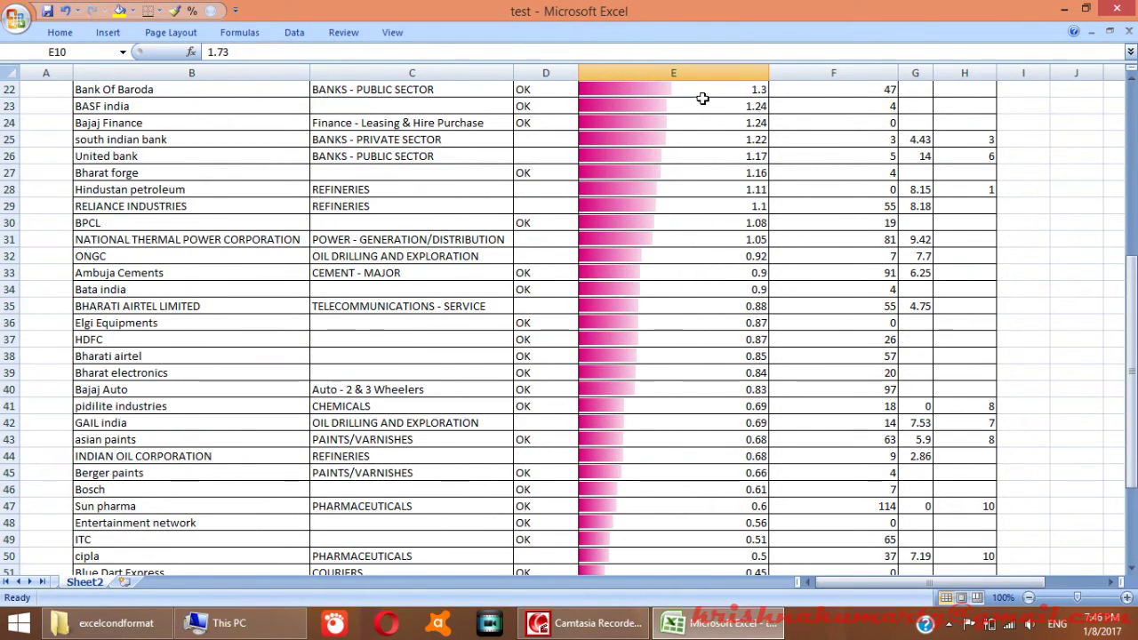
scroll(706, 223, "up", 7)
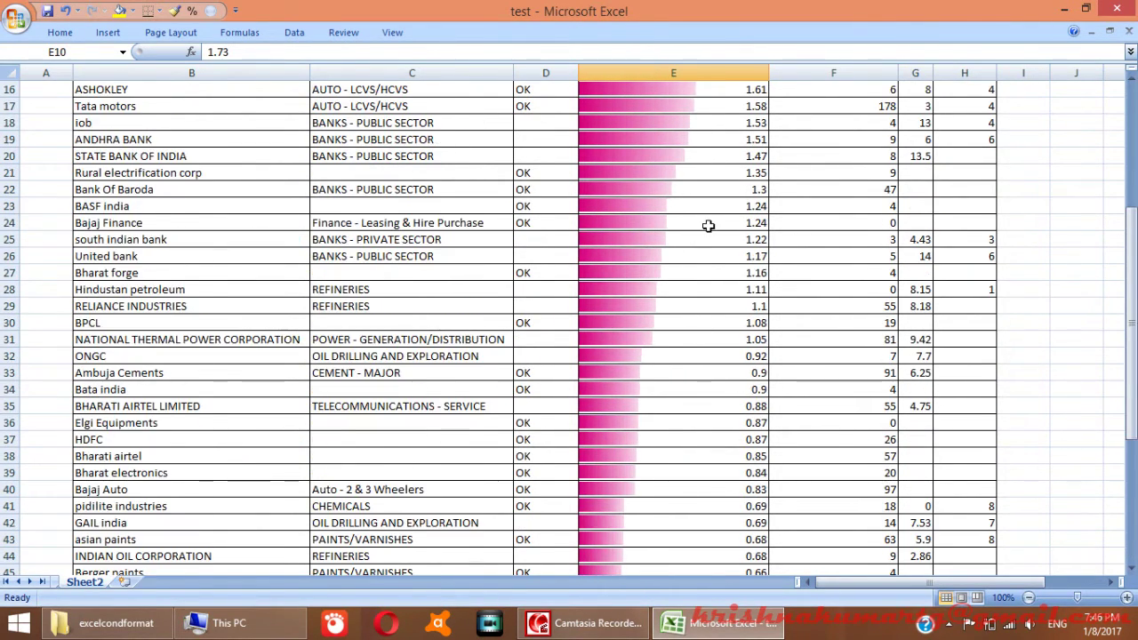
Change the Beta value in E15 to 3 and in E9 to 2
left_click(724, 223)
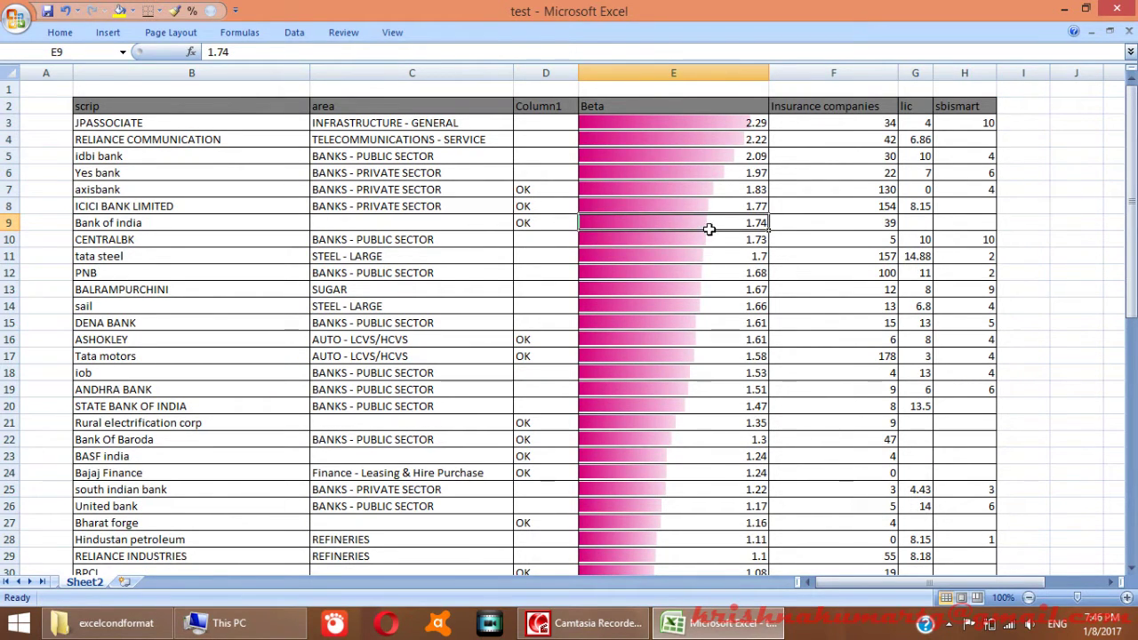
left_click(711, 326)
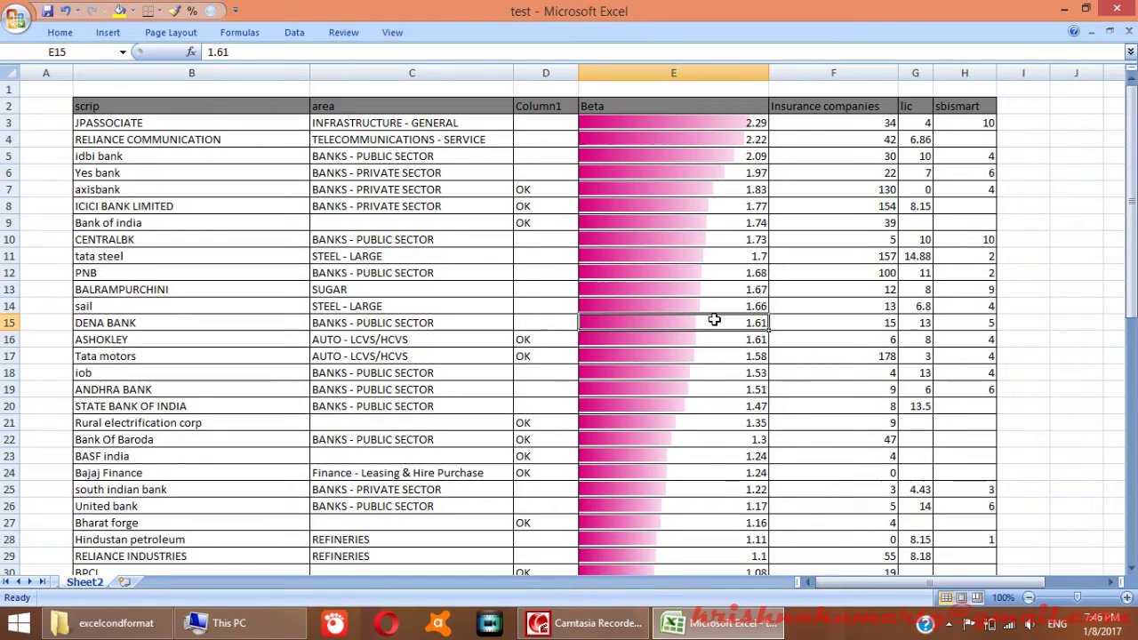
type("3")
left_click(756, 405)
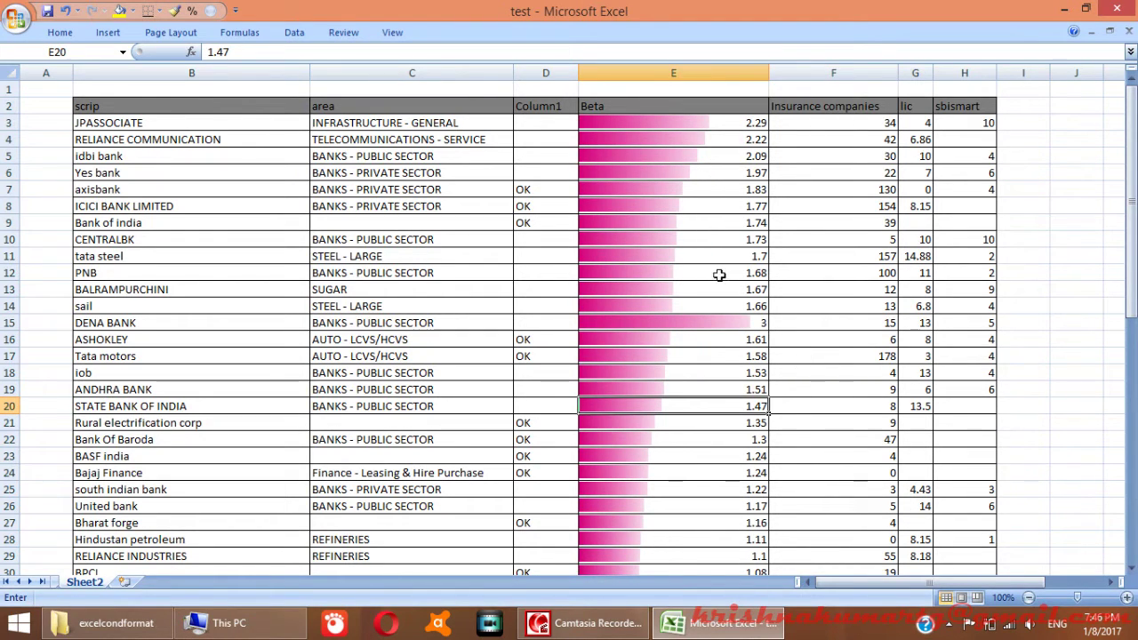
left_click(710, 223)
type("2")
left_click(806, 238)
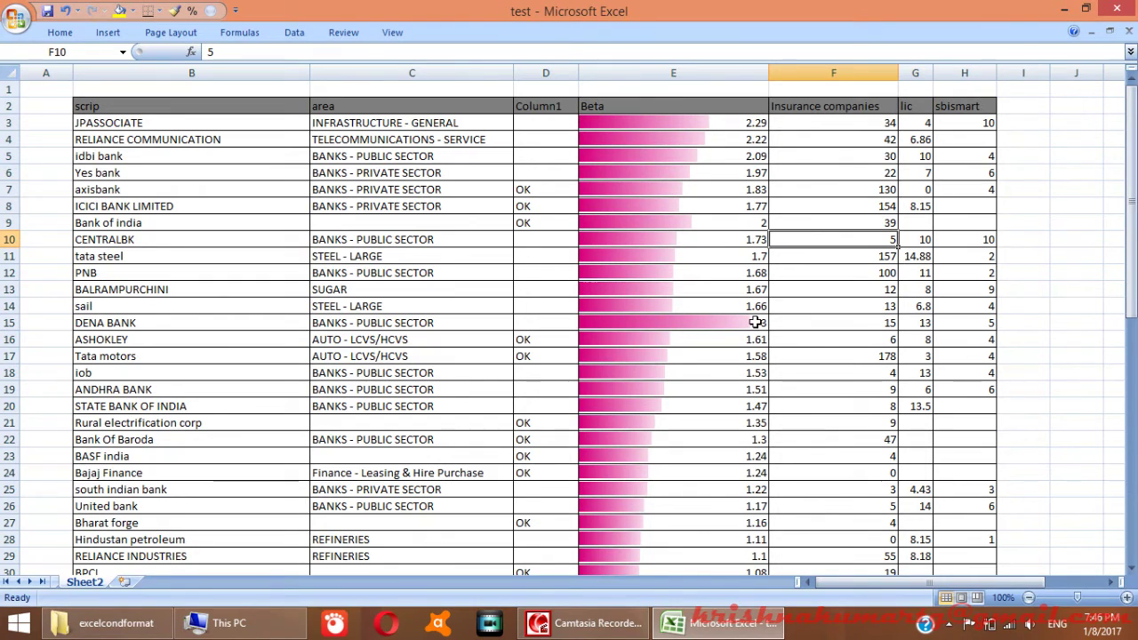
scroll(693, 285, "down", 7)
scroll(696, 294, "up", 6)
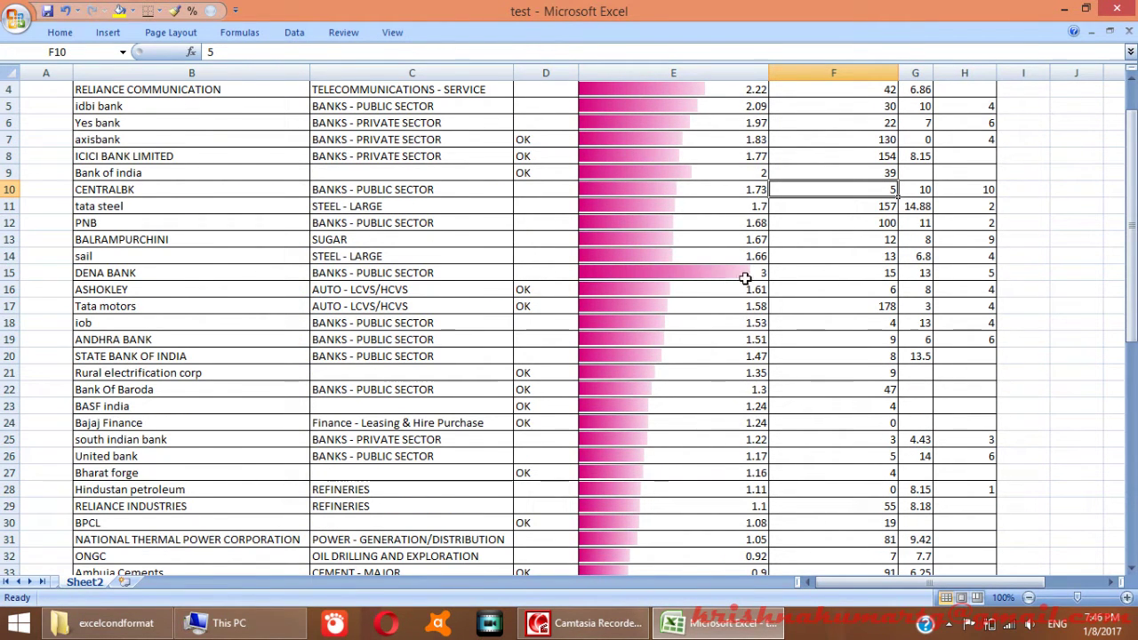
scroll(738, 276, "up", 1)
left_click(62, 32)
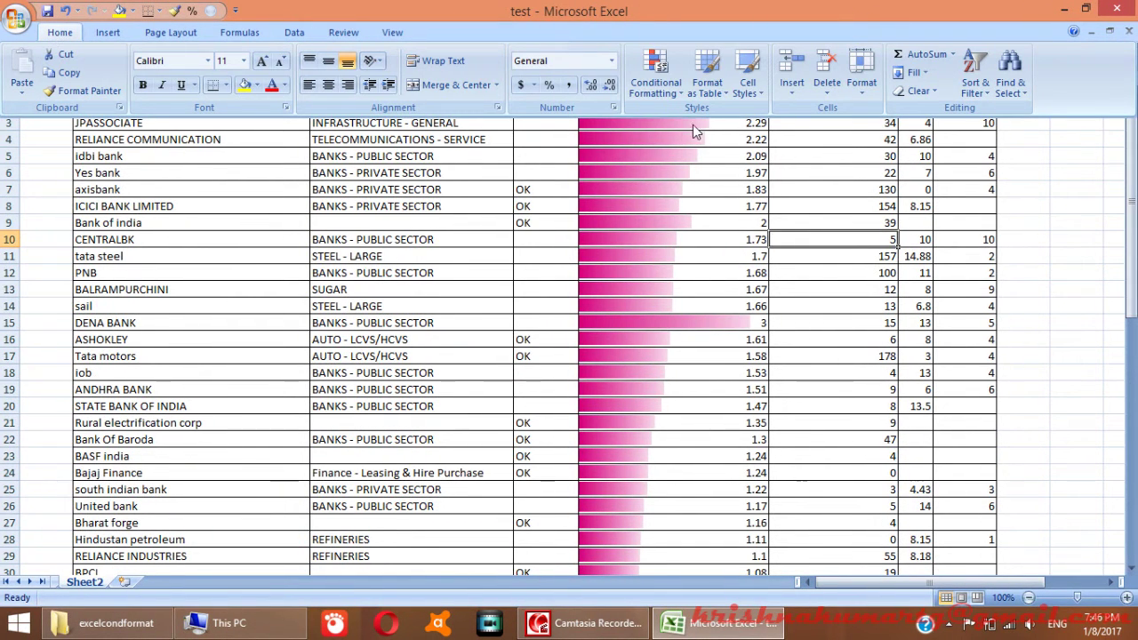
Open the E3:E52 Data Bar rule for editing from This Worksheet's rules list
left_click(655, 86)
left_click(696, 335)
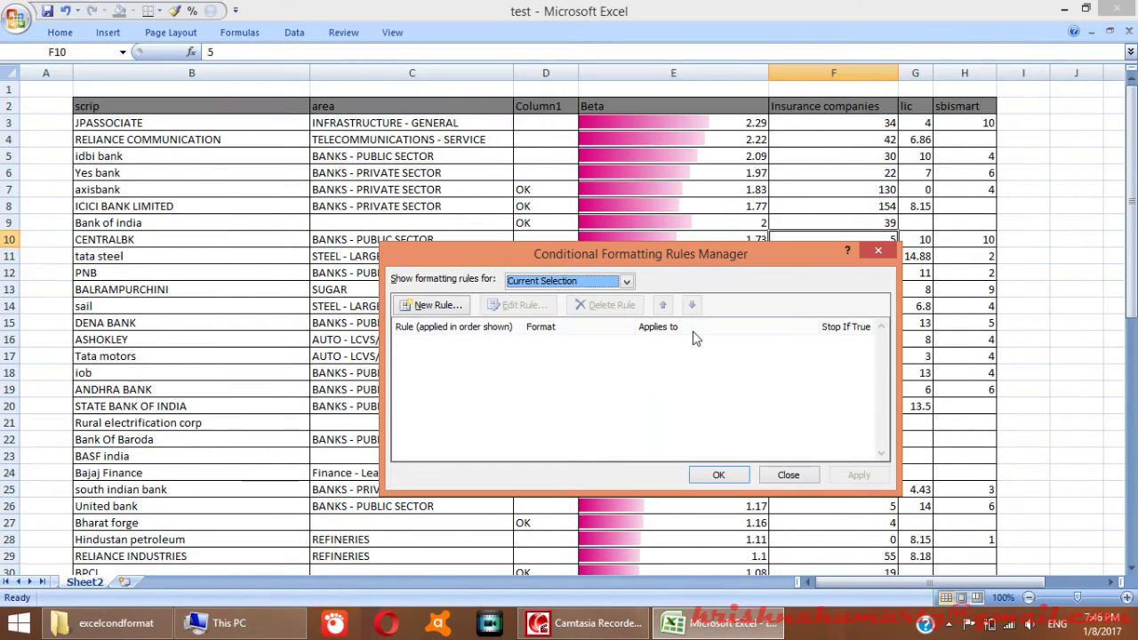
left_click(552, 283)
left_click(558, 302)
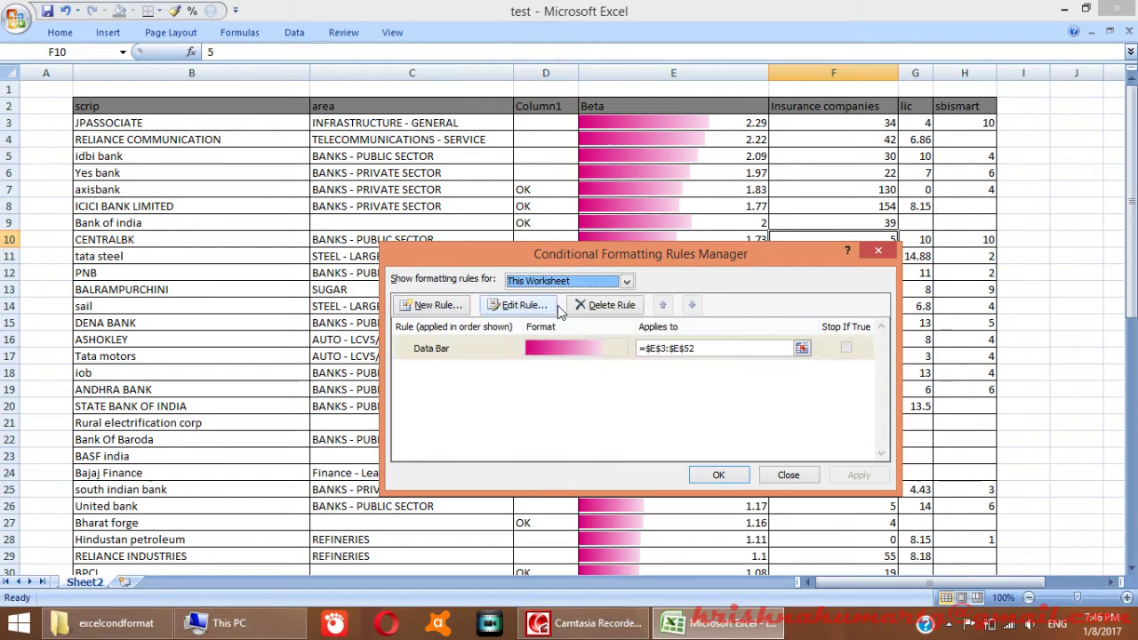
left_click(609, 350)
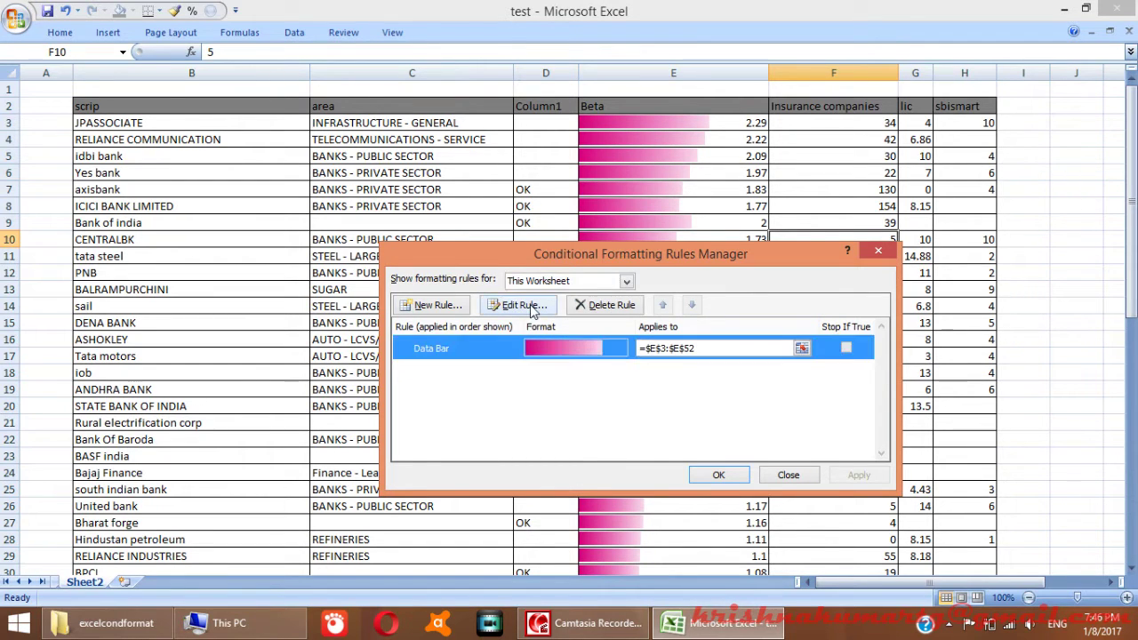
left_click(532, 306)
left_click(767, 523)
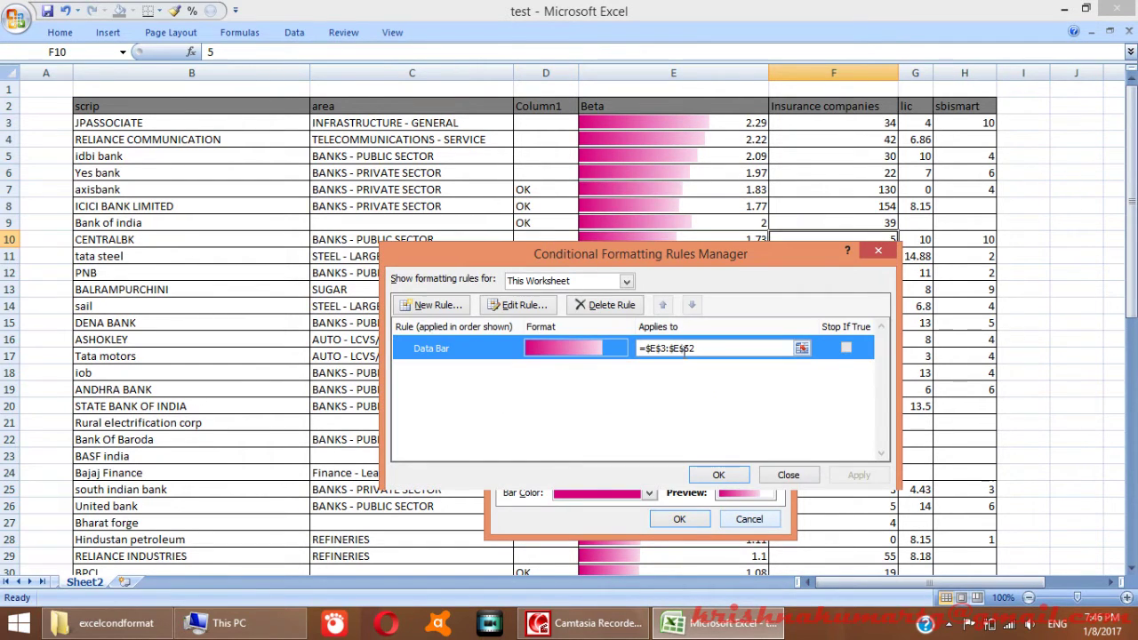
left_click(709, 350)
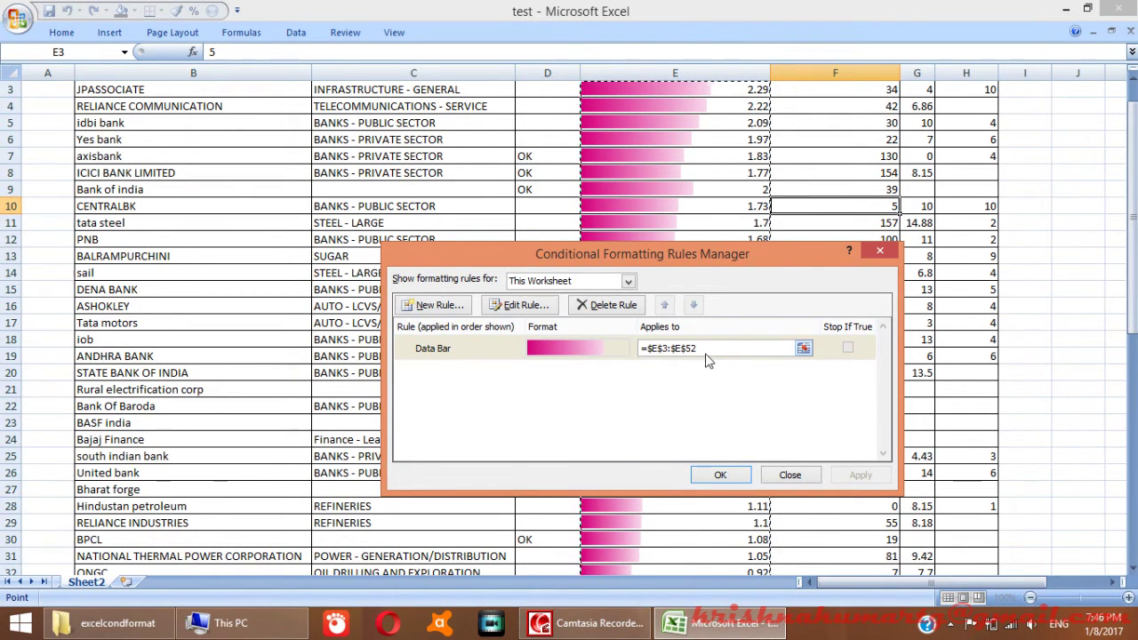
left_click(524, 305)
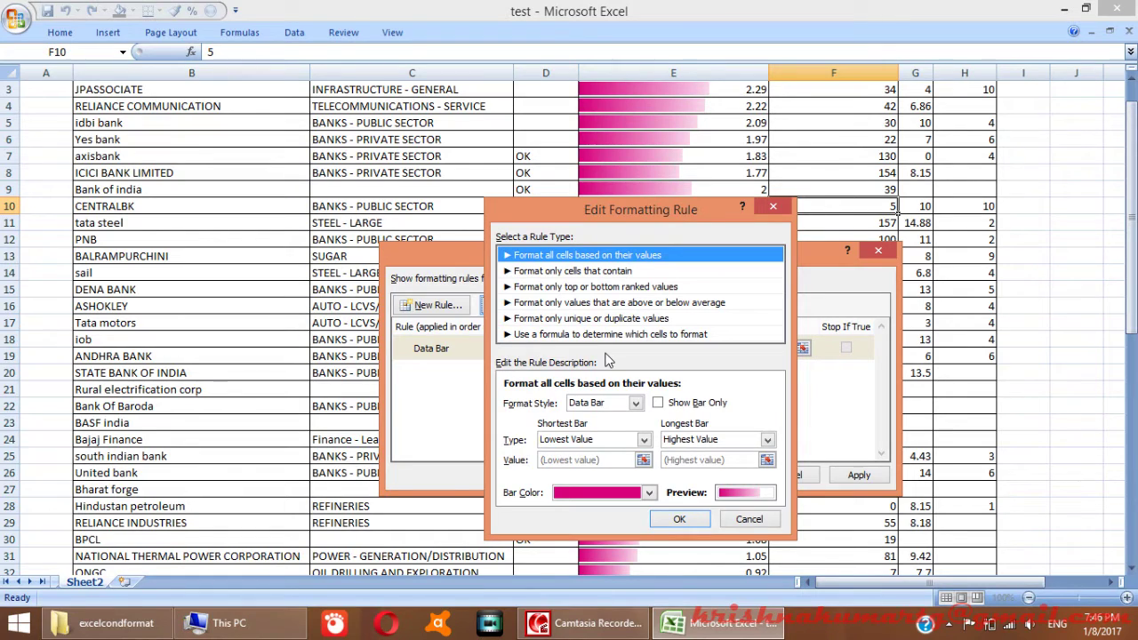
Keep the Data Bar style, set the longest bar to Number and the shortest bar to Lowest Value
left_click(636, 403)
left_click(766, 394)
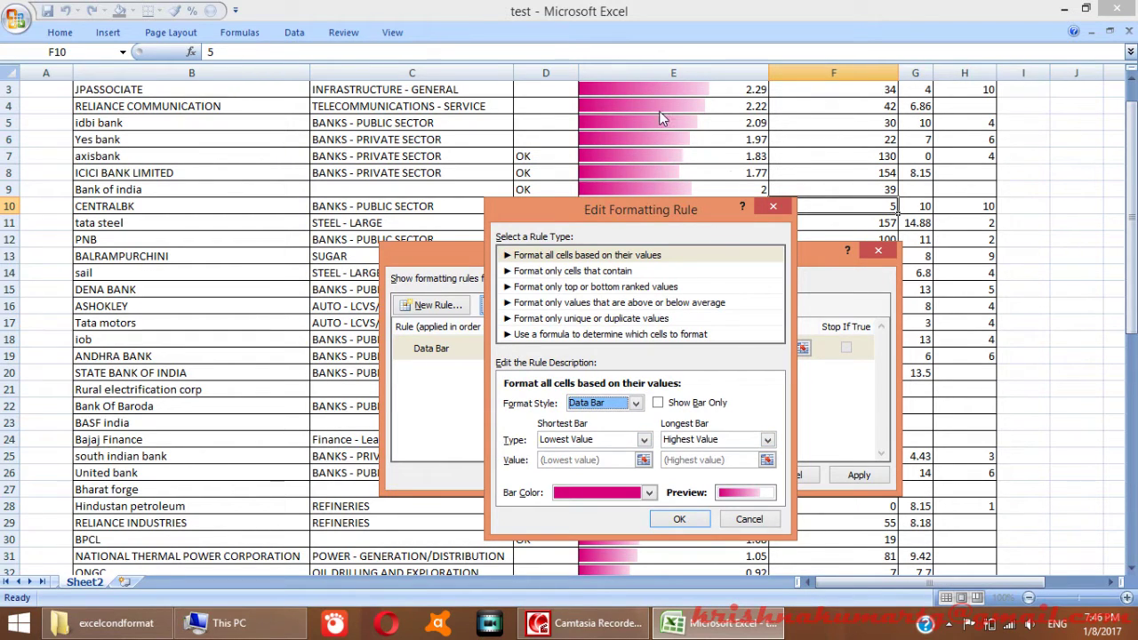
left_click(736, 441)
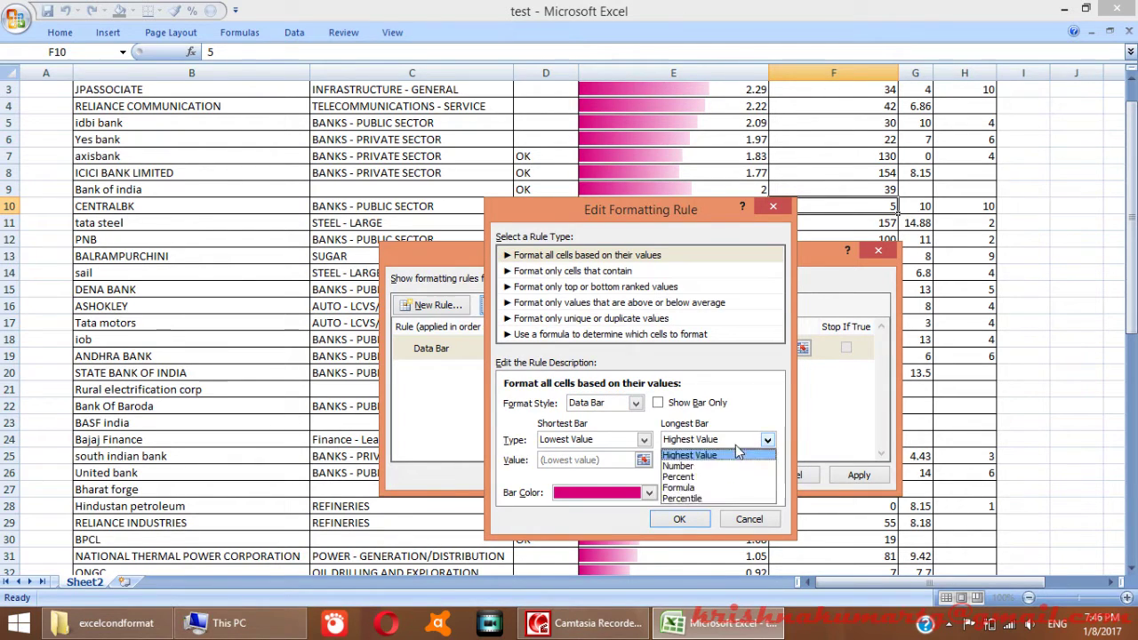
left_click(738, 466)
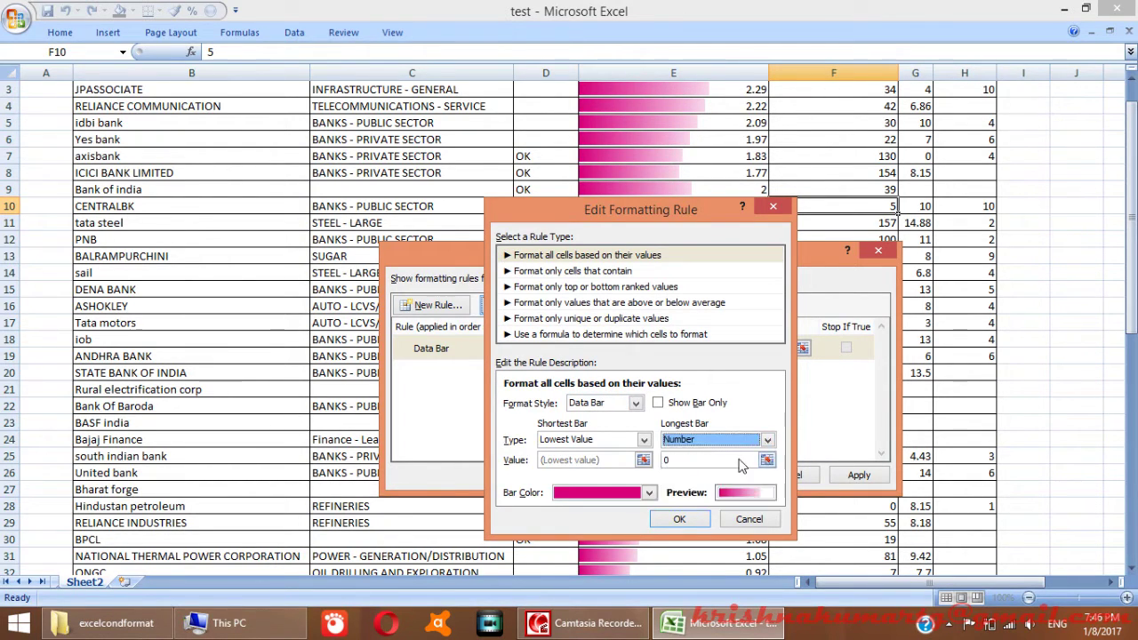
left_click(745, 446)
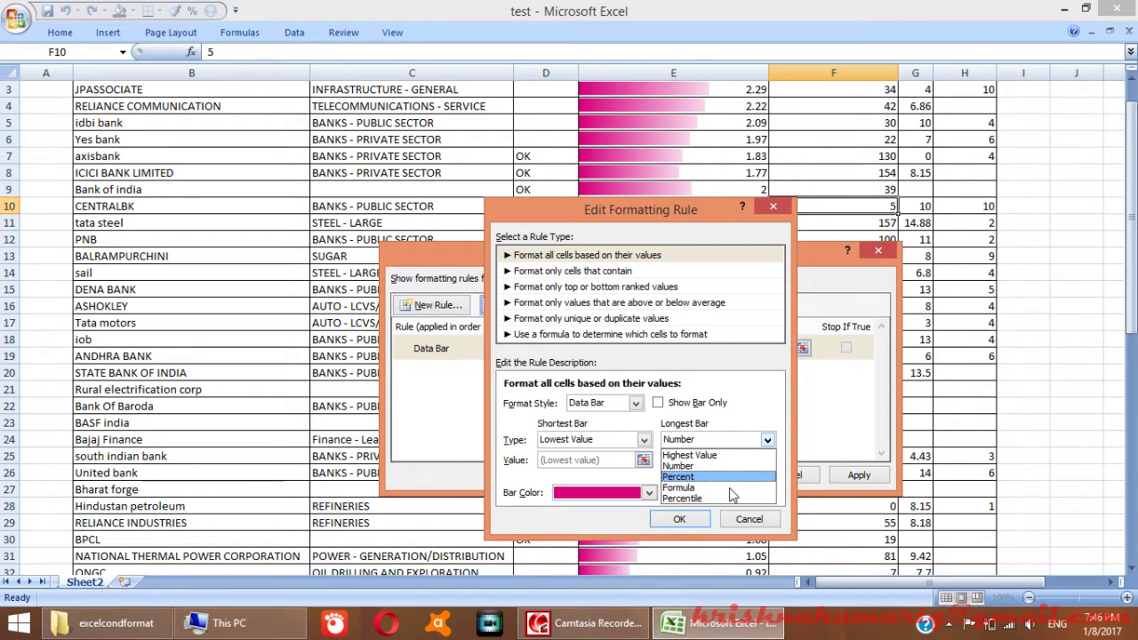
left_click(637, 442)
left_click(628, 442)
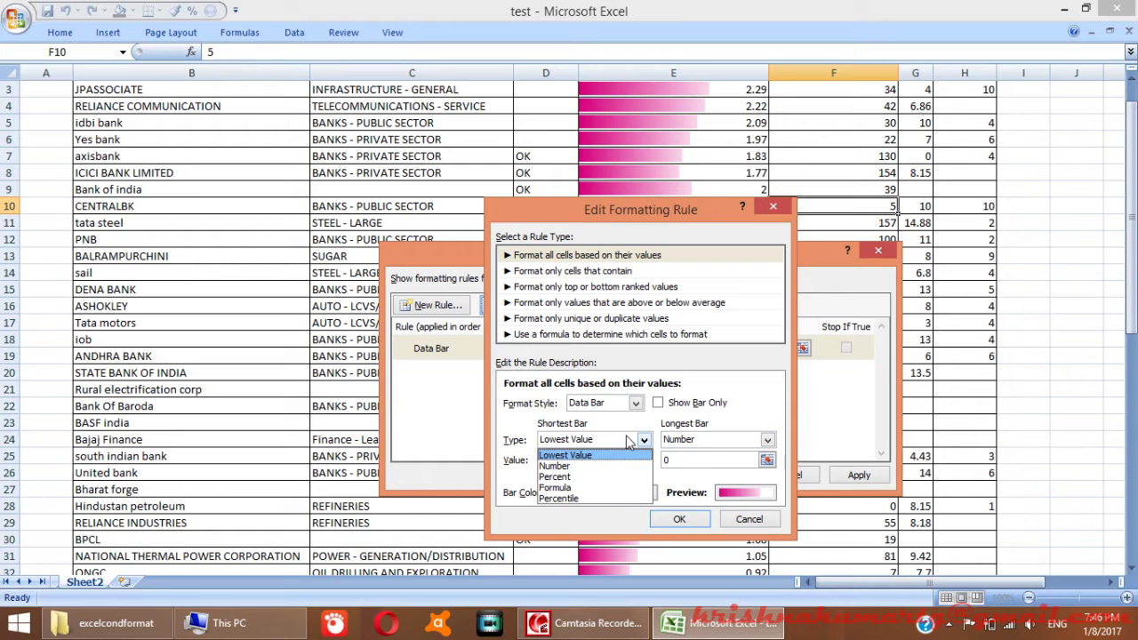
left_click(628, 442)
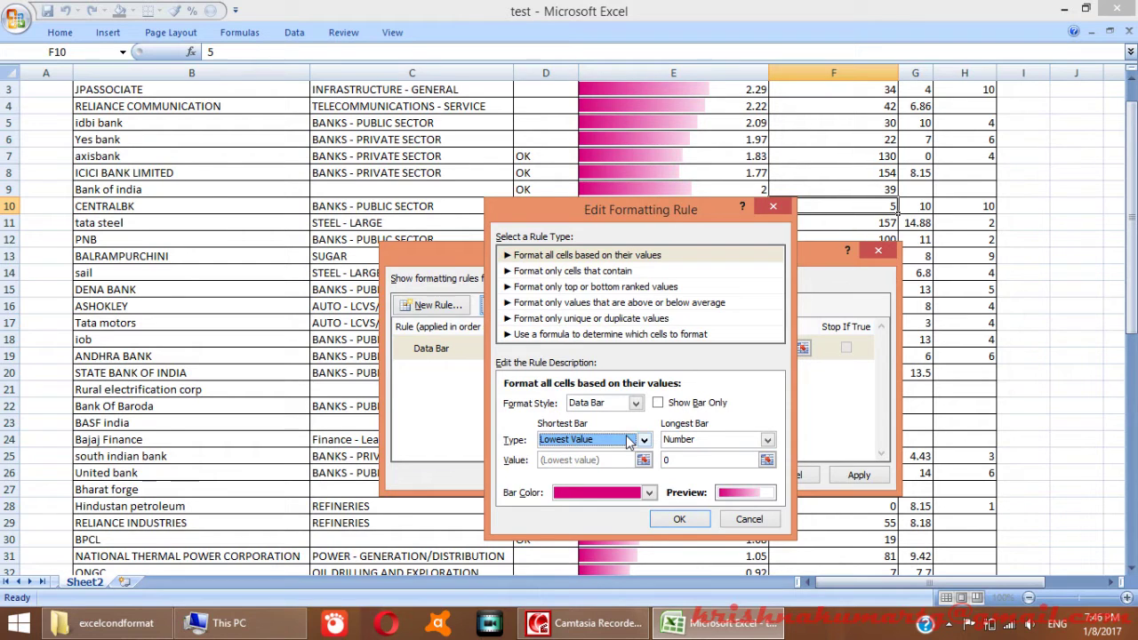
Switch the longest bar between Highest Value and Number, then cancel the Data Bar rule edits
left_click(701, 442)
left_click(693, 455)
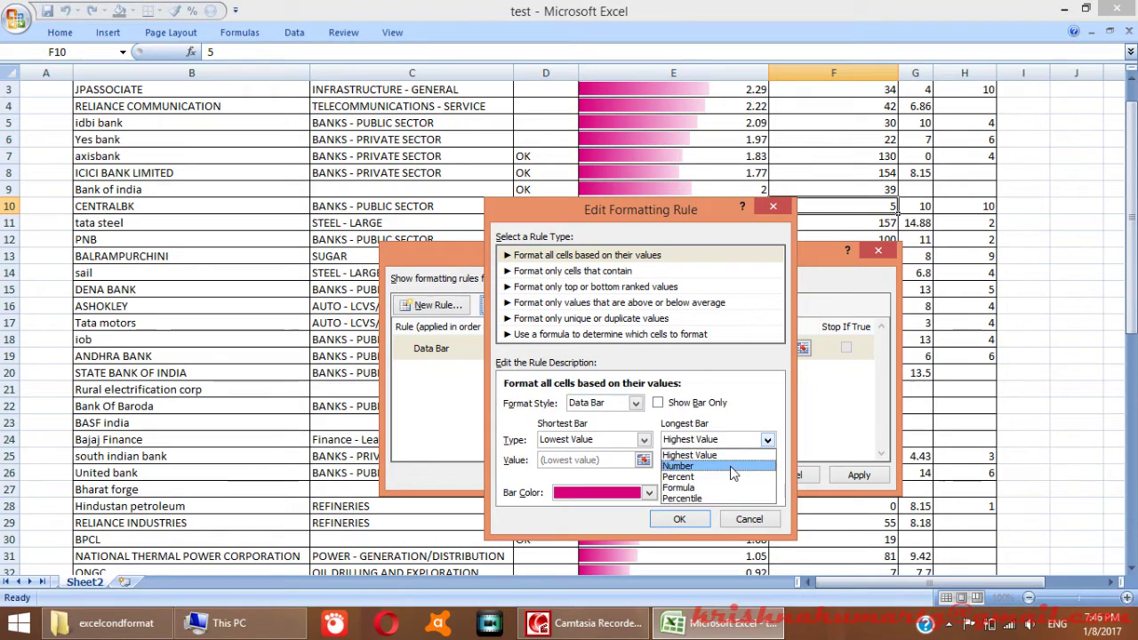
left_click(736, 466)
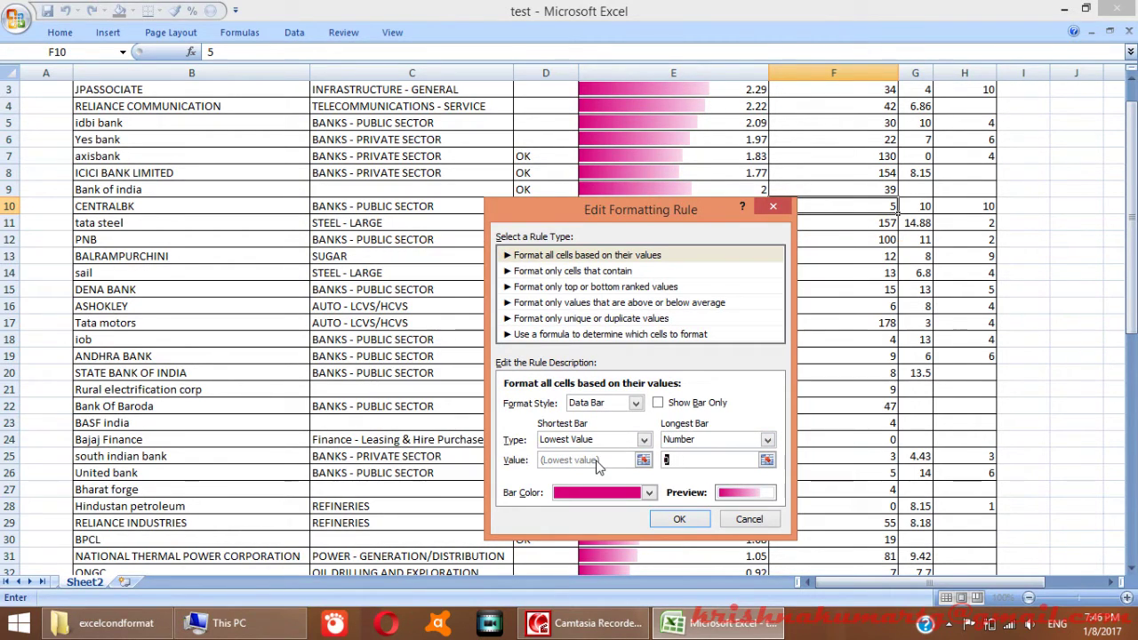
left_click(594, 440)
left_click(687, 457)
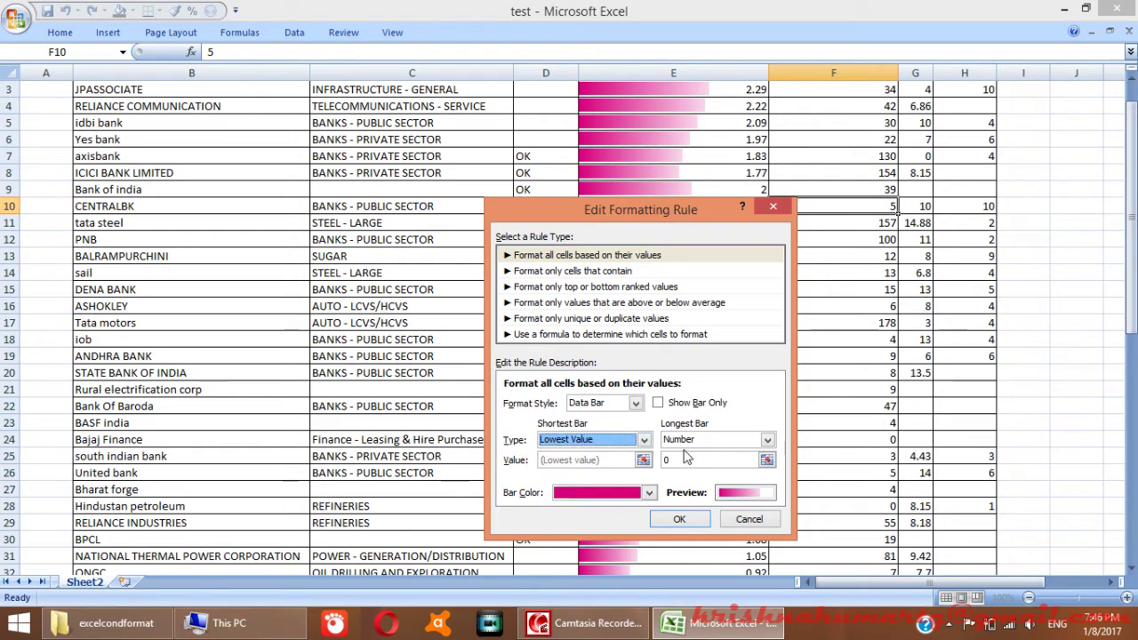
left_click(748, 519)
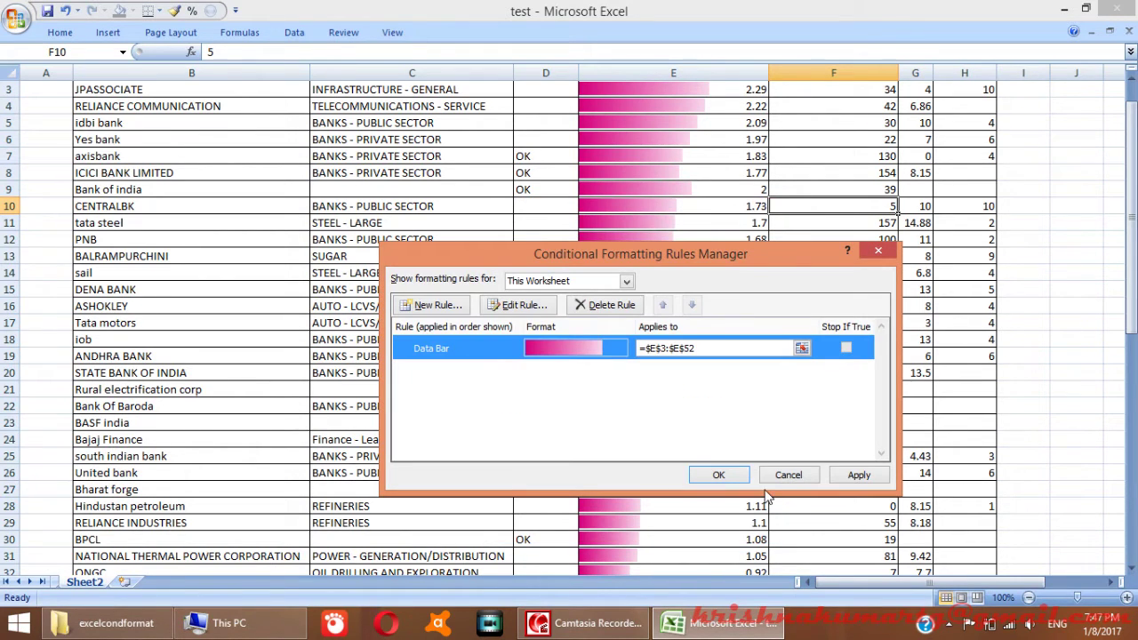
Delete the Data Bar rule, apply the removal and close the Rules Manager
left_click(601, 303)
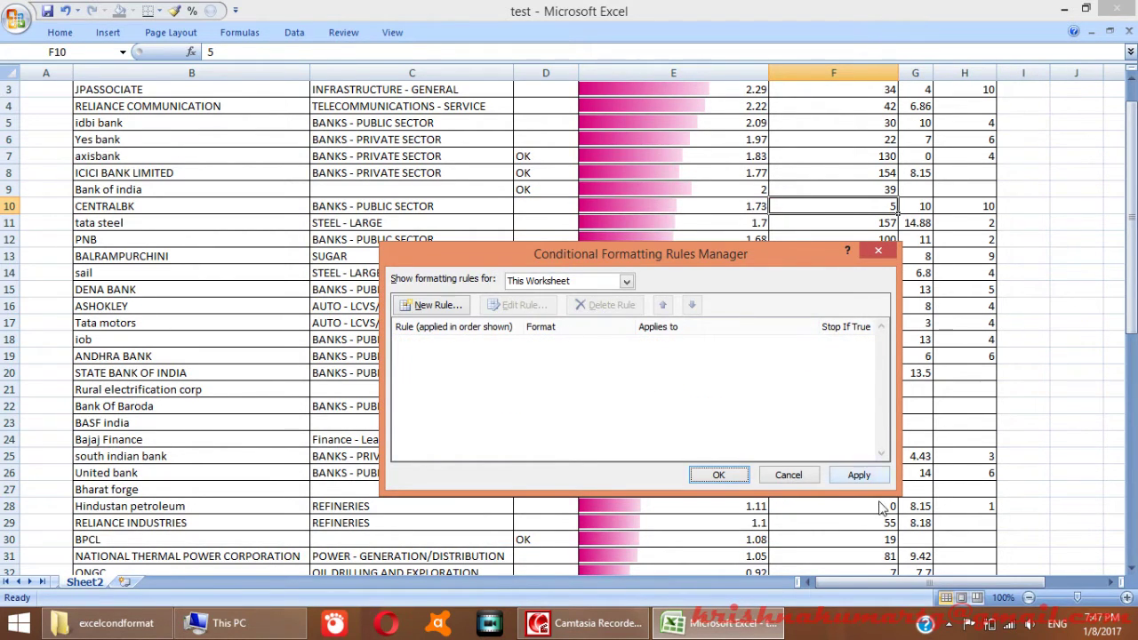
left_click(859, 475)
left_click(720, 475)
left_click(750, 289)
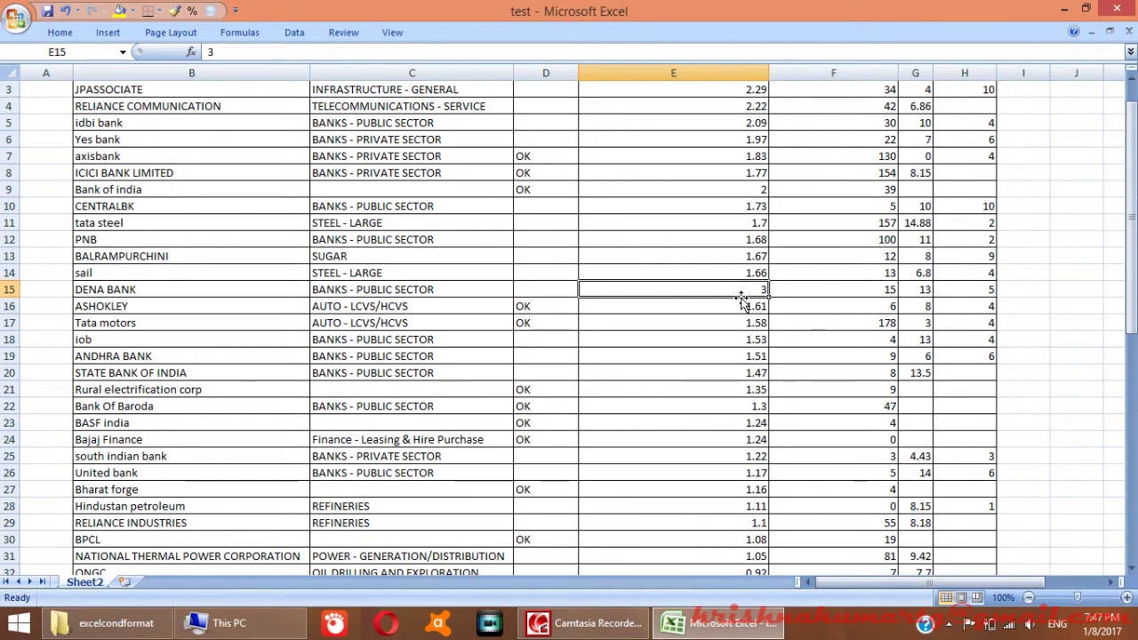
Return to the top of the sheet and look at the Home Conditional Formatting menu
key("ctrl+Home")
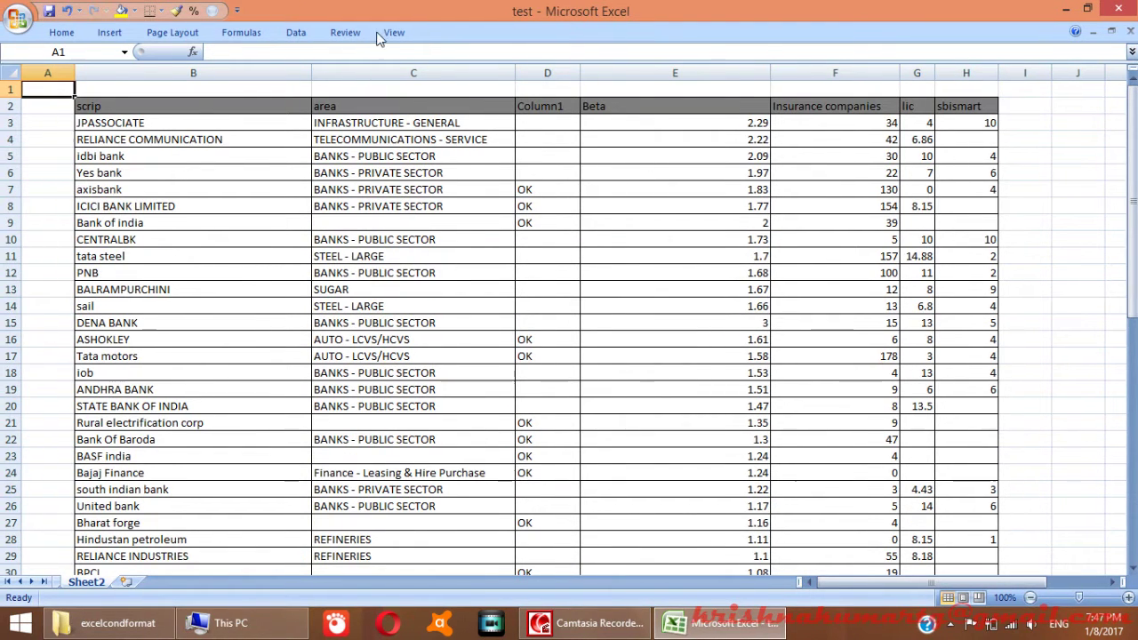
left_click(71, 36)
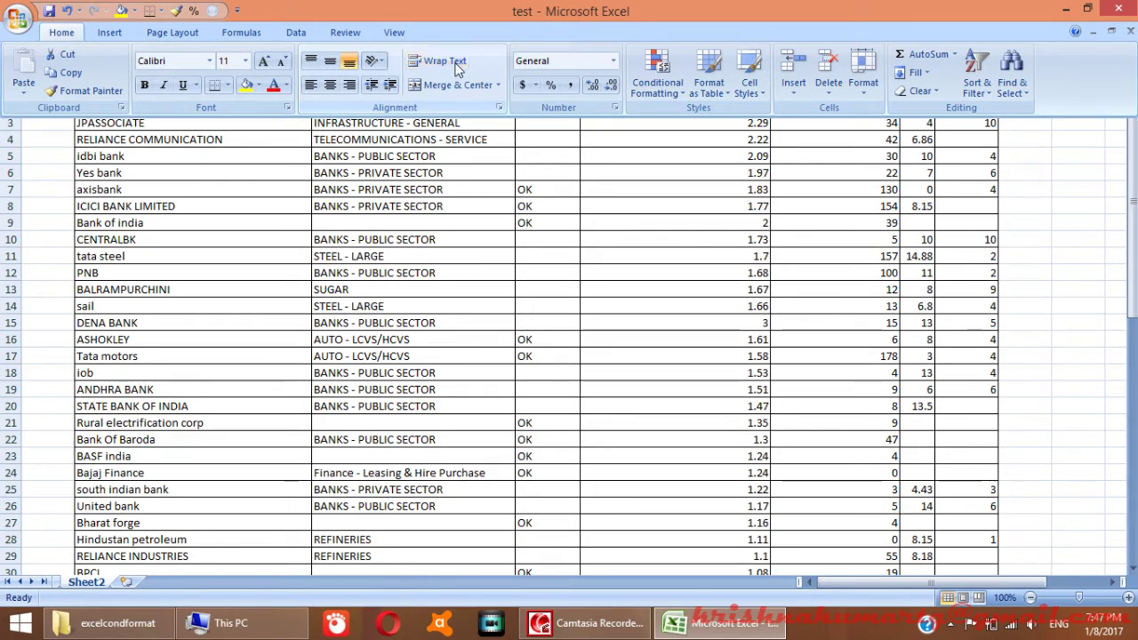
left_click(665, 94)
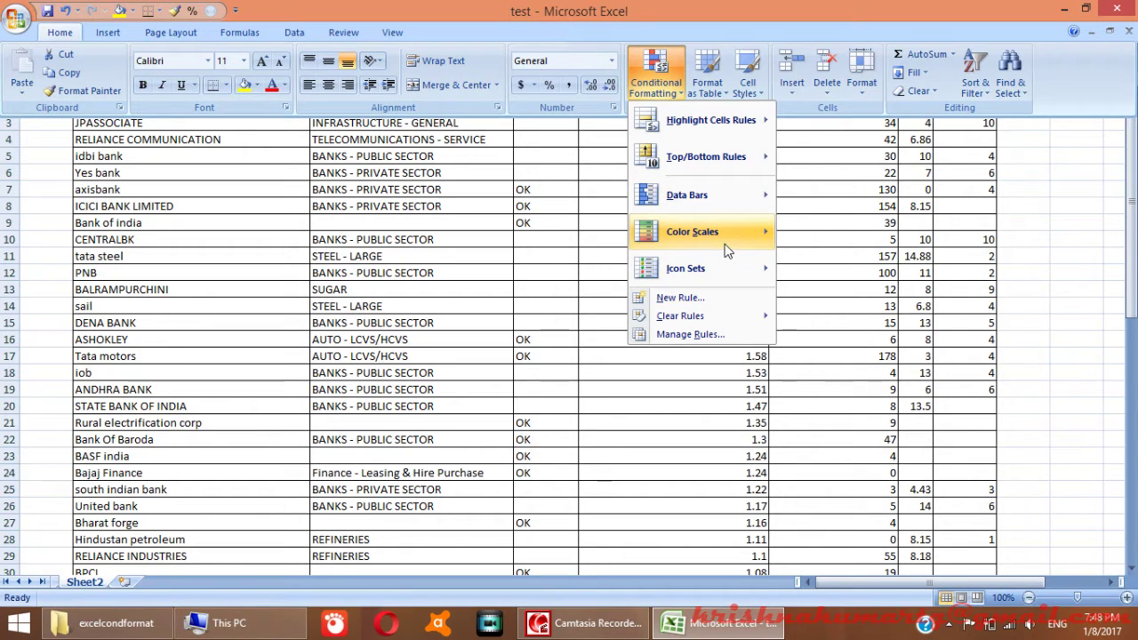
left_click(682, 407)
Narrow column E, which holds the Beta values
left_click(684, 409)
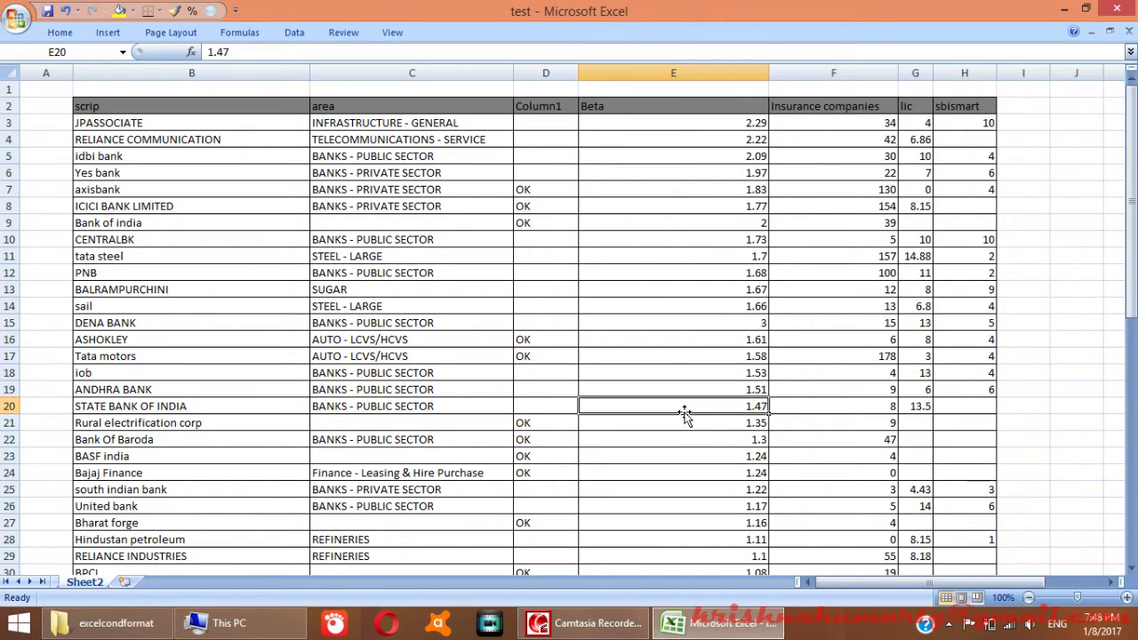
left_click(671, 126)
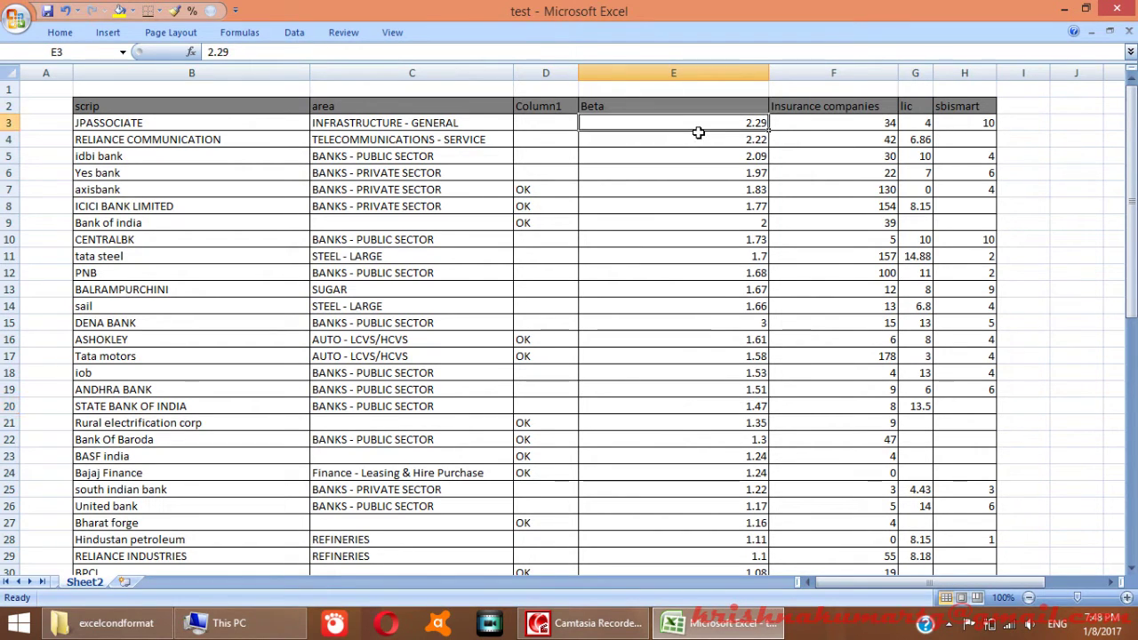
left_click(851, 121)
left_click_drag(746, 140, 714, 280)
left_click(749, 160)
left_click_drag(765, 80, 670, 82)
Select the Insurance companies values F3 through F59
left_click(775, 172)
left_click(758, 125)
scroll(760, 284, "down", 10)
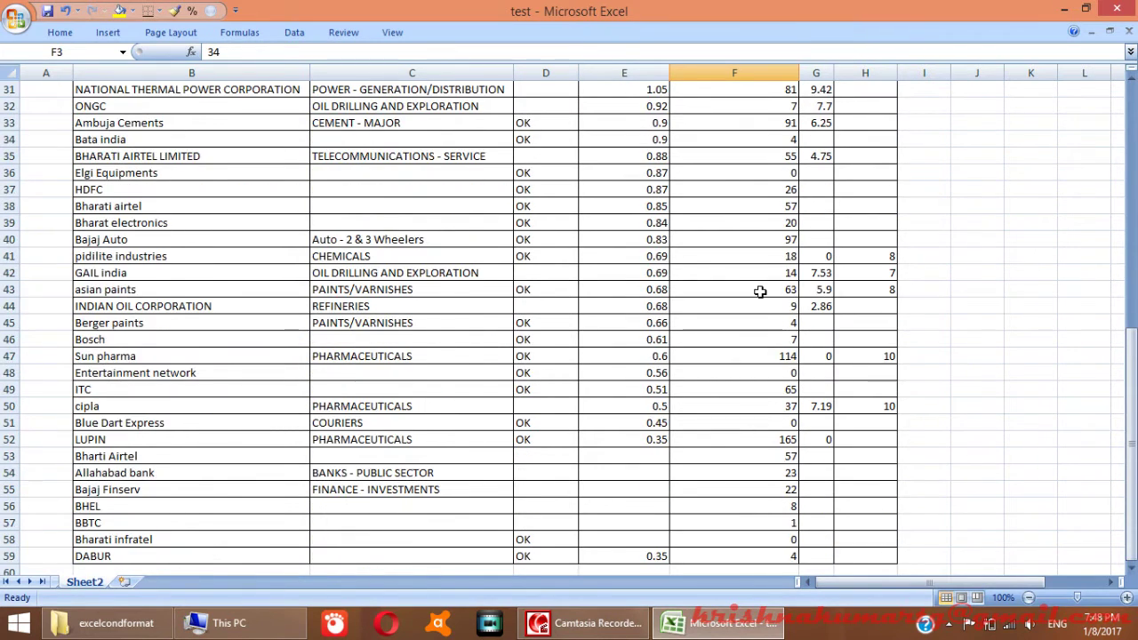
scroll(760, 291, "down", 1)
left_click(762, 506, "shift")
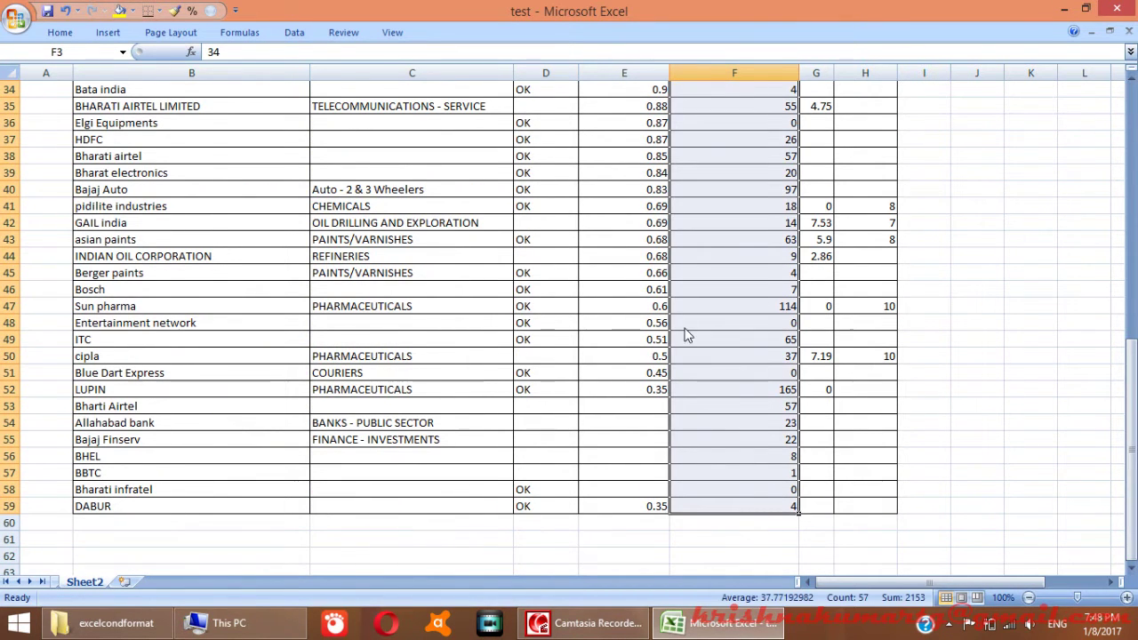
Apply the Green - Yellow - Red Color Scale to F3:F59
left_click(60, 34)
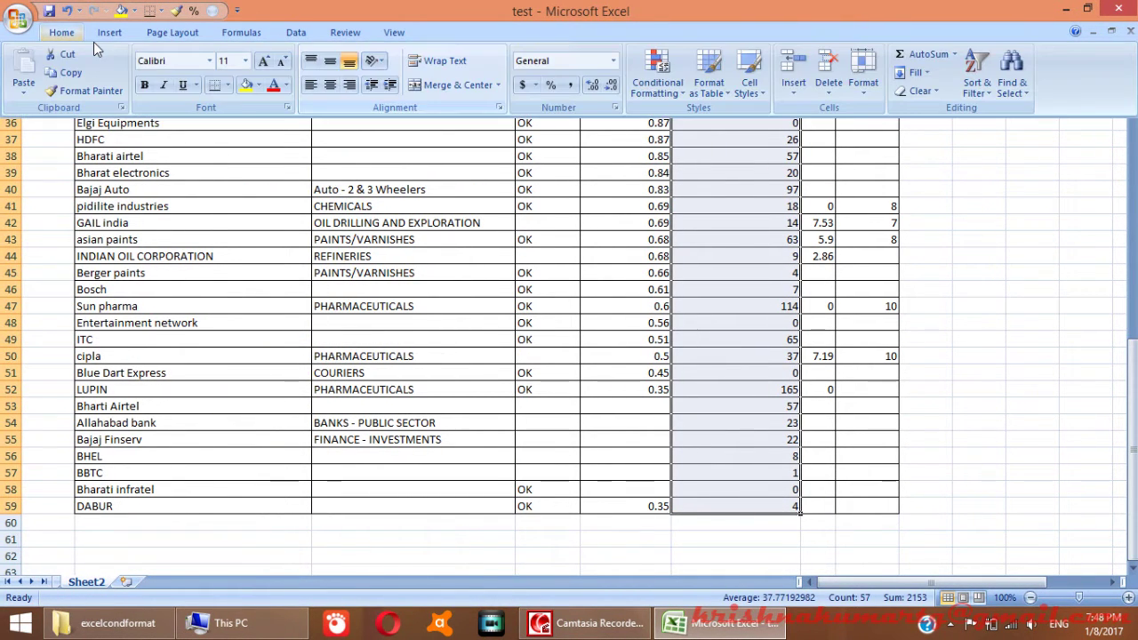
left_click(658, 89)
mouse_move(730, 238)
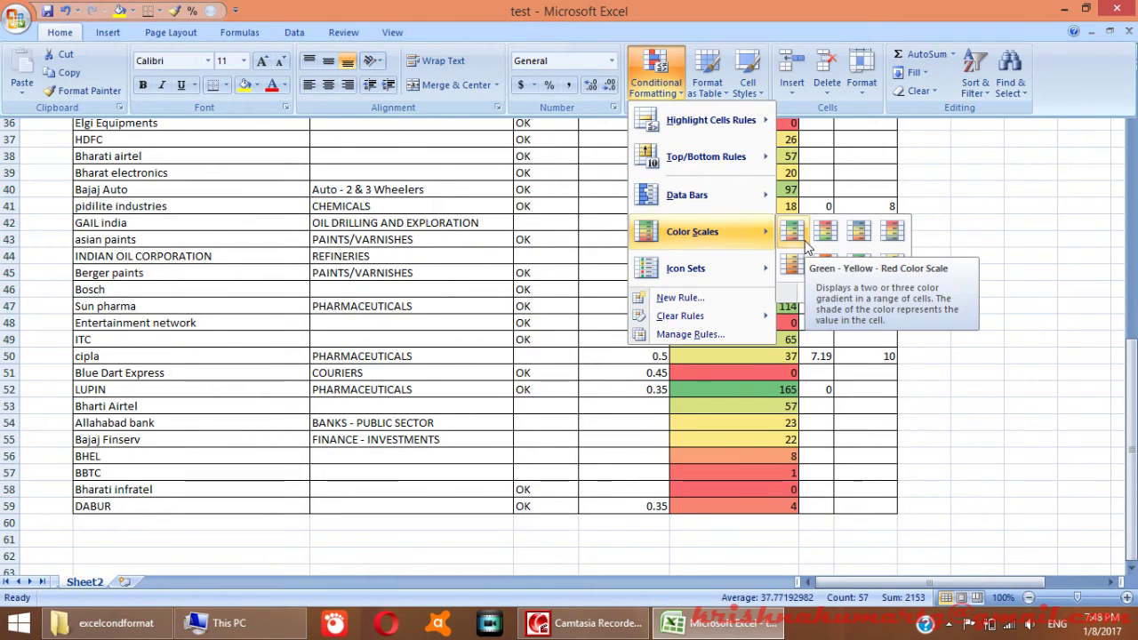
scroll(853, 262, "up", 11)
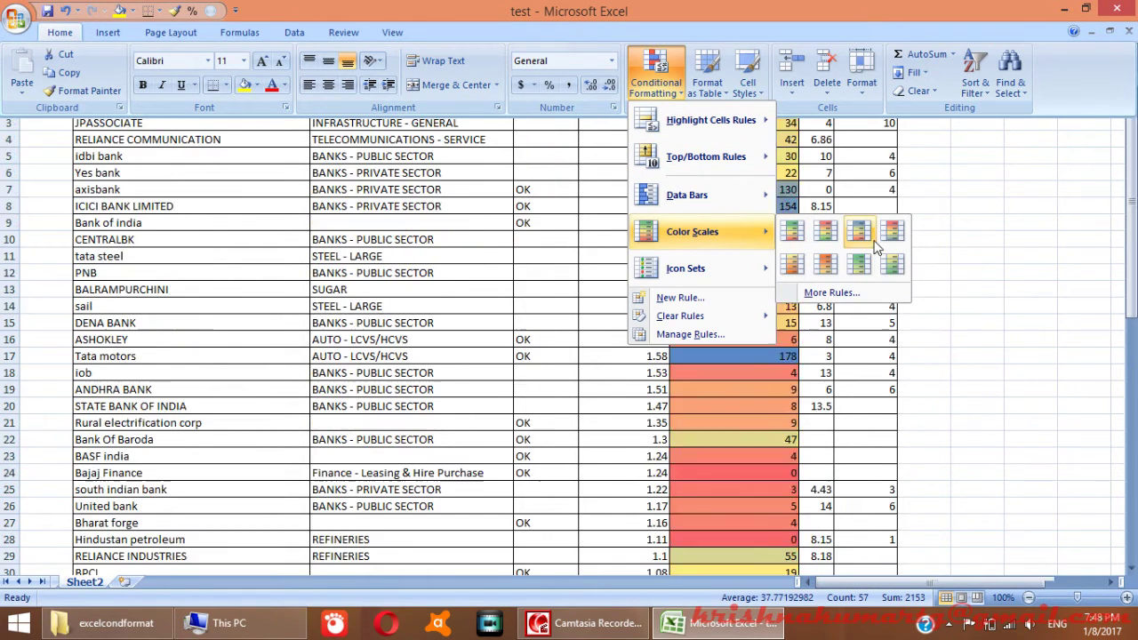
left_click(793, 233)
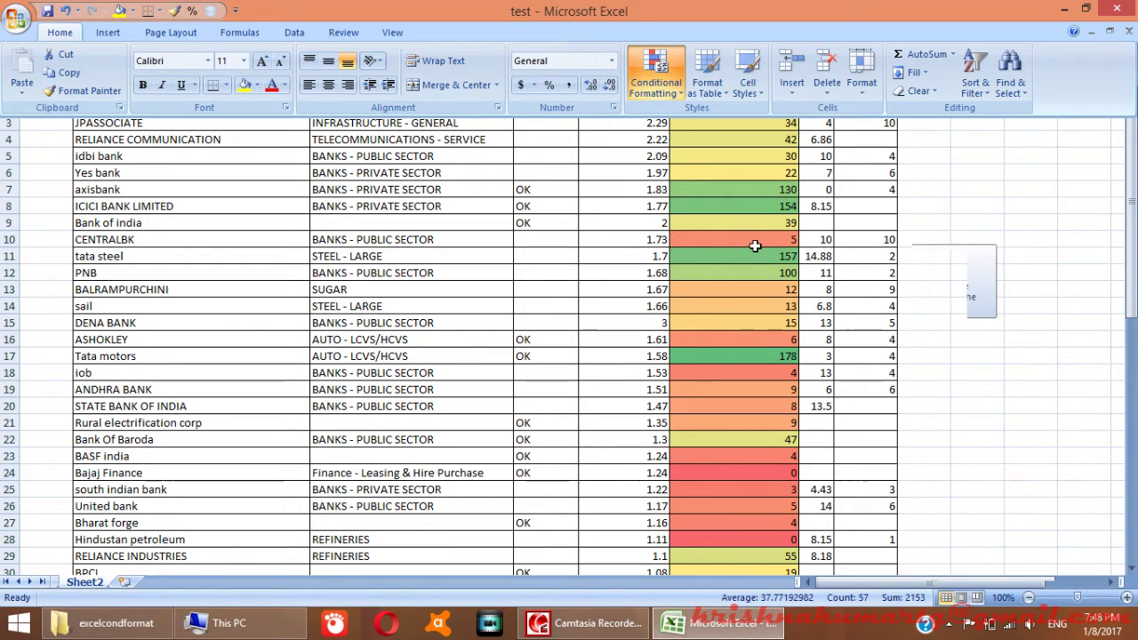
left_click(734, 287)
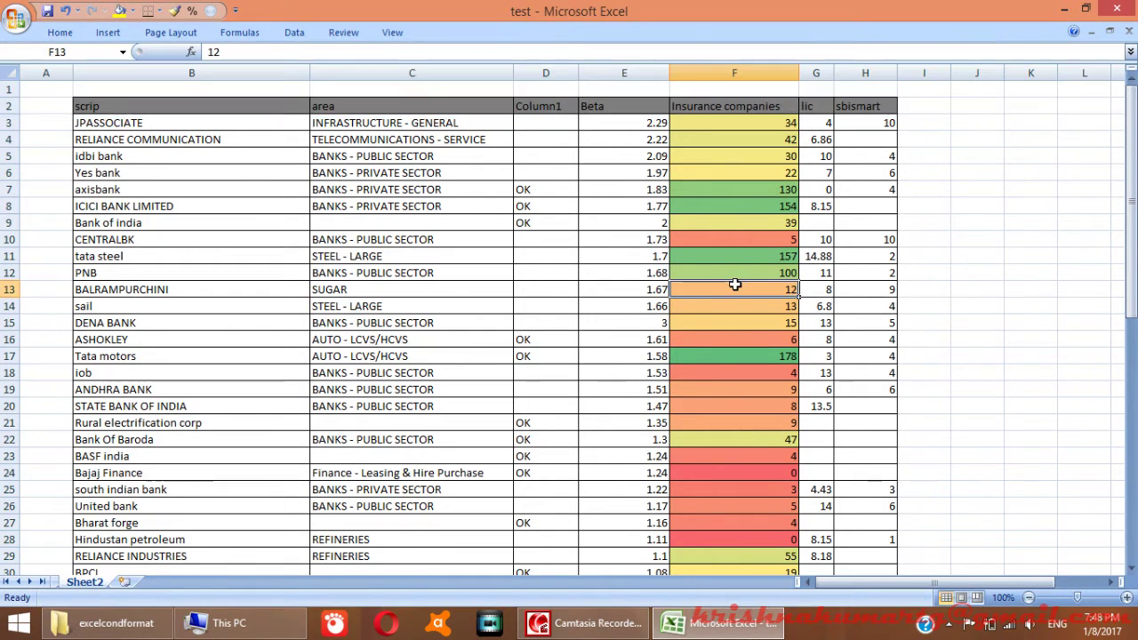
left_click(765, 206)
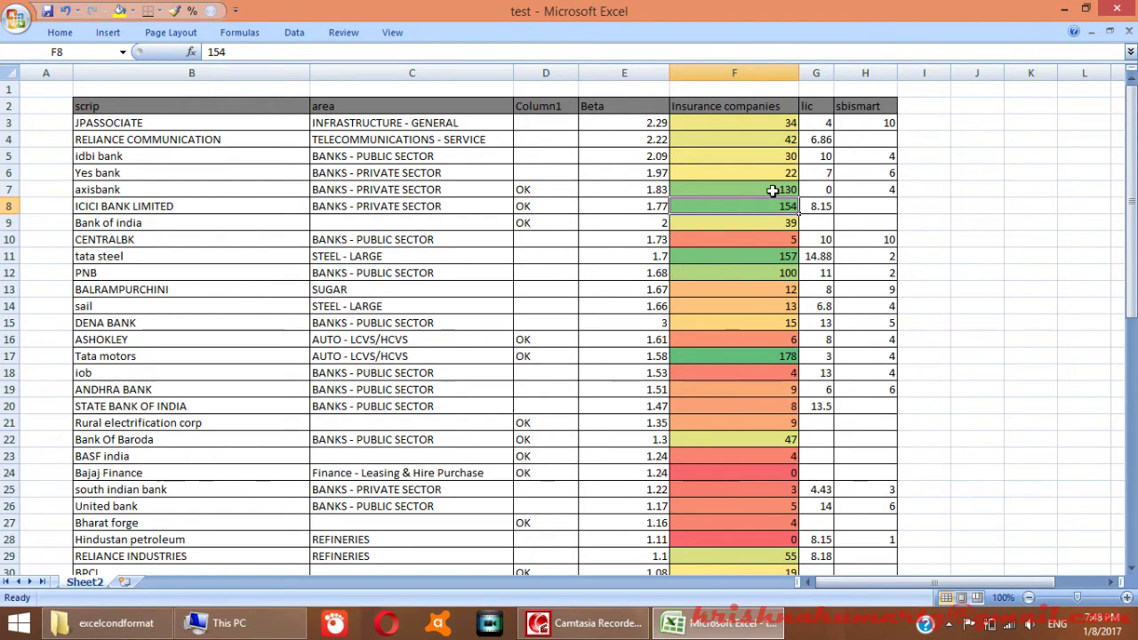
left_click(772, 256)
left_click_drag(772, 256, 771, 273)
left_click(775, 195)
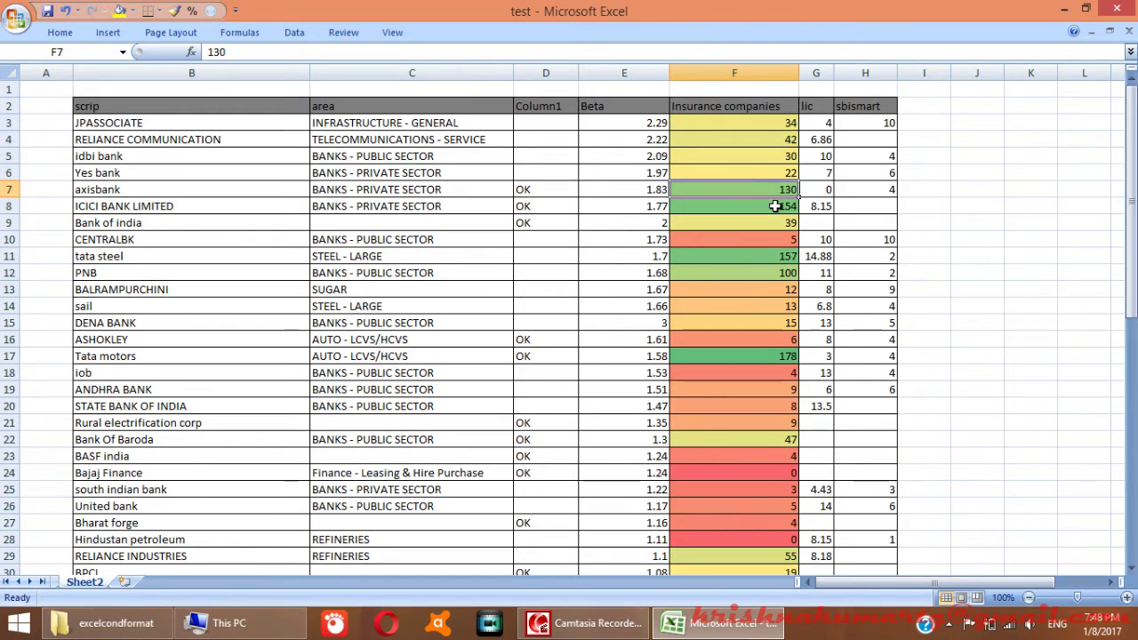
left_click_drag(782, 254, 772, 273)
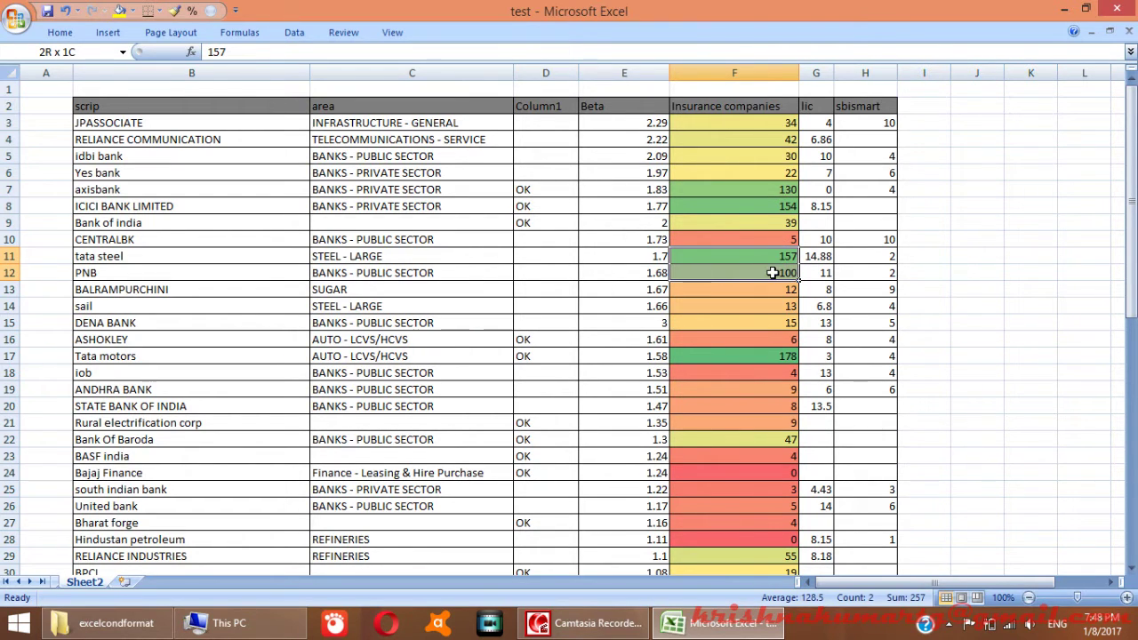
scroll(772, 273, "down", 7)
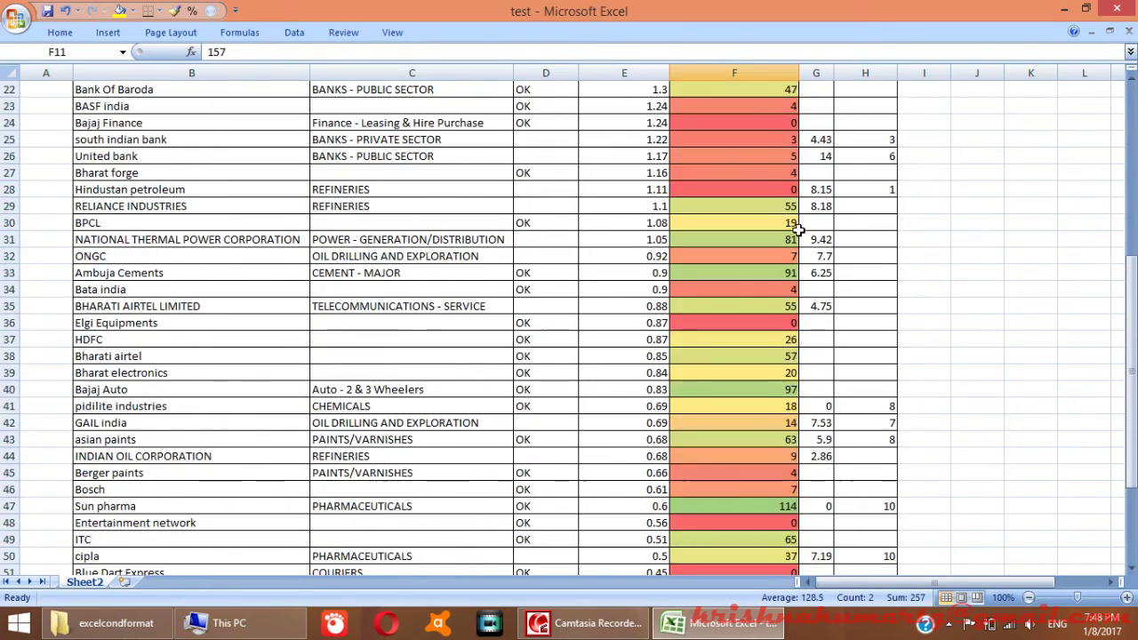
scroll(792, 236, "up", 2)
scroll(789, 242, "up", 5)
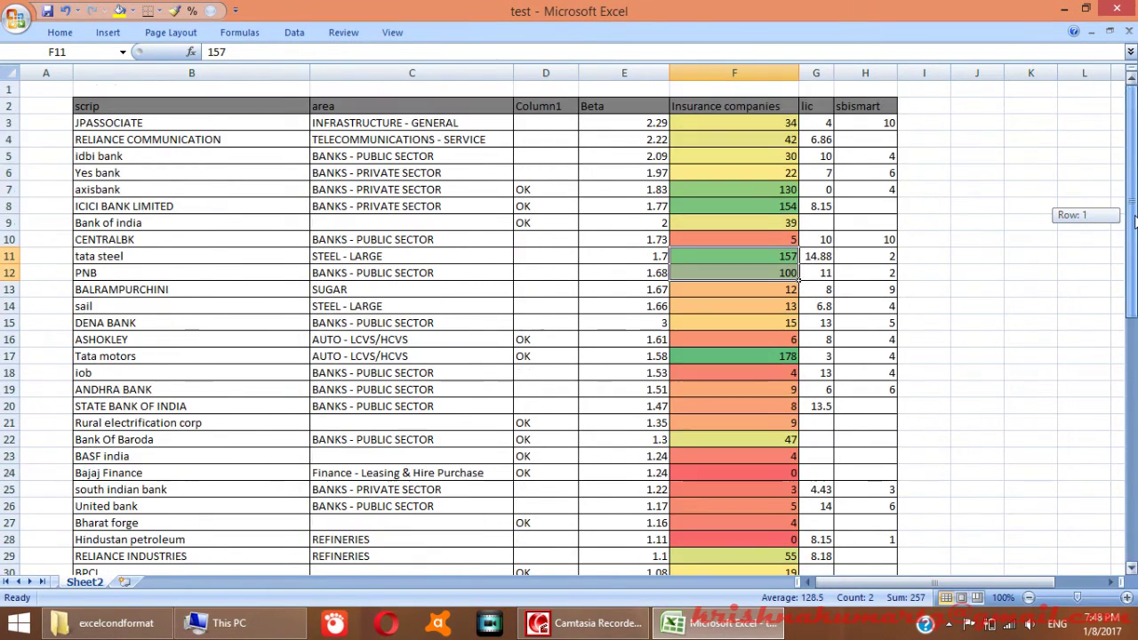
left_click_drag(766, 189, 776, 209)
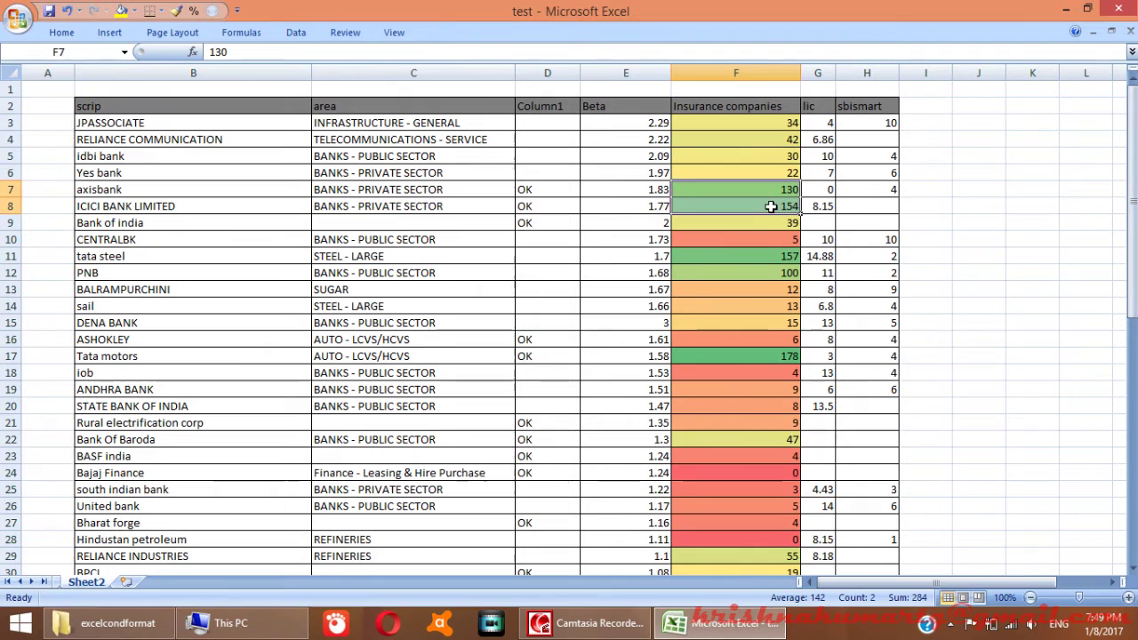
left_click_drag(765, 257, 765, 272)
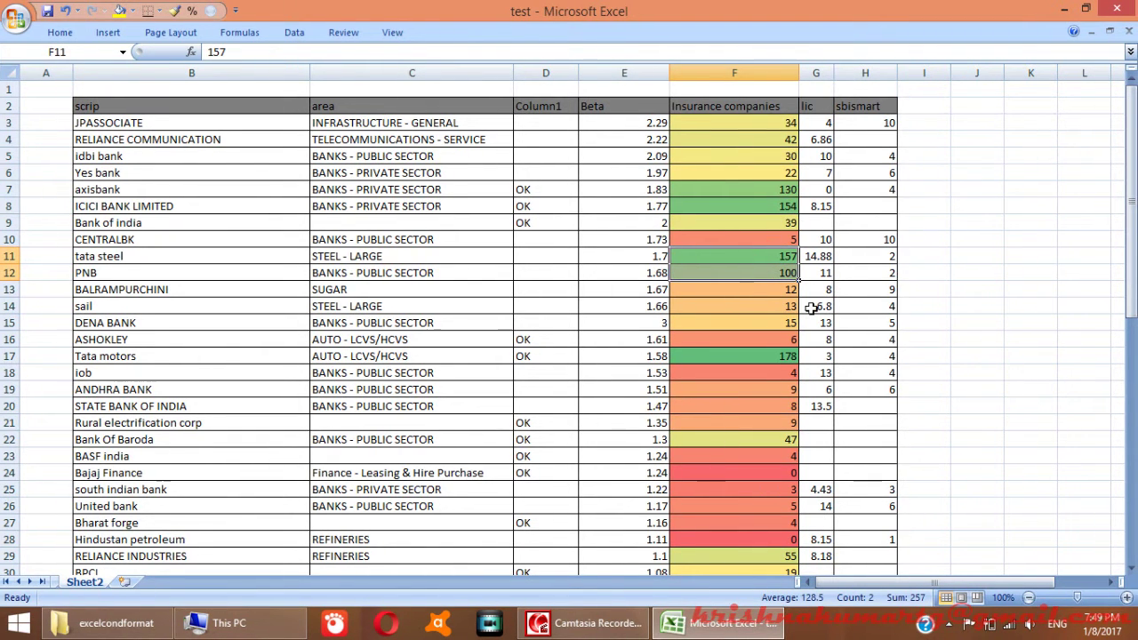
left_click_drag(1134, 283, 1134, 339)
left_click(747, 189)
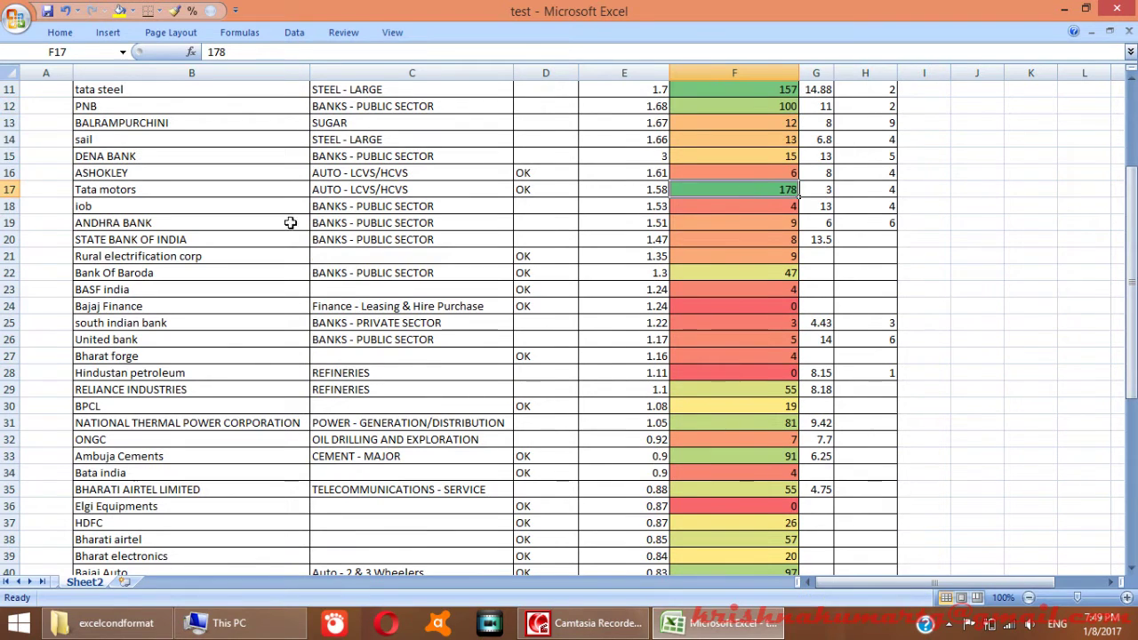
left_click_drag(1131, 210, 1131, 218)
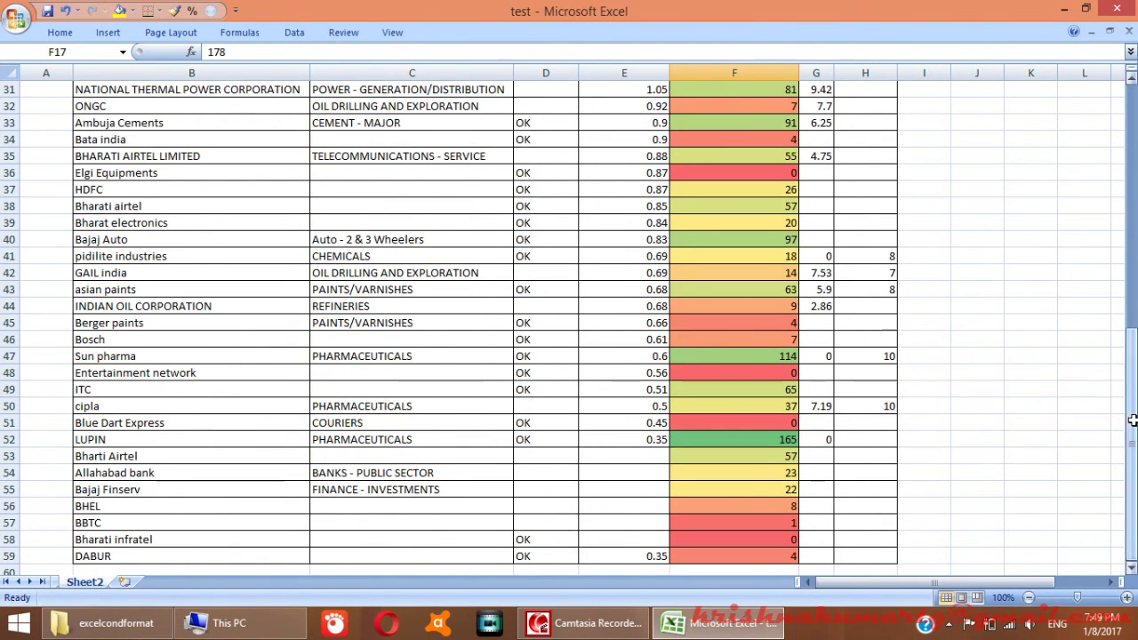
left_click(719, 439)
left_click_drag(1131, 392, 1126, 94)
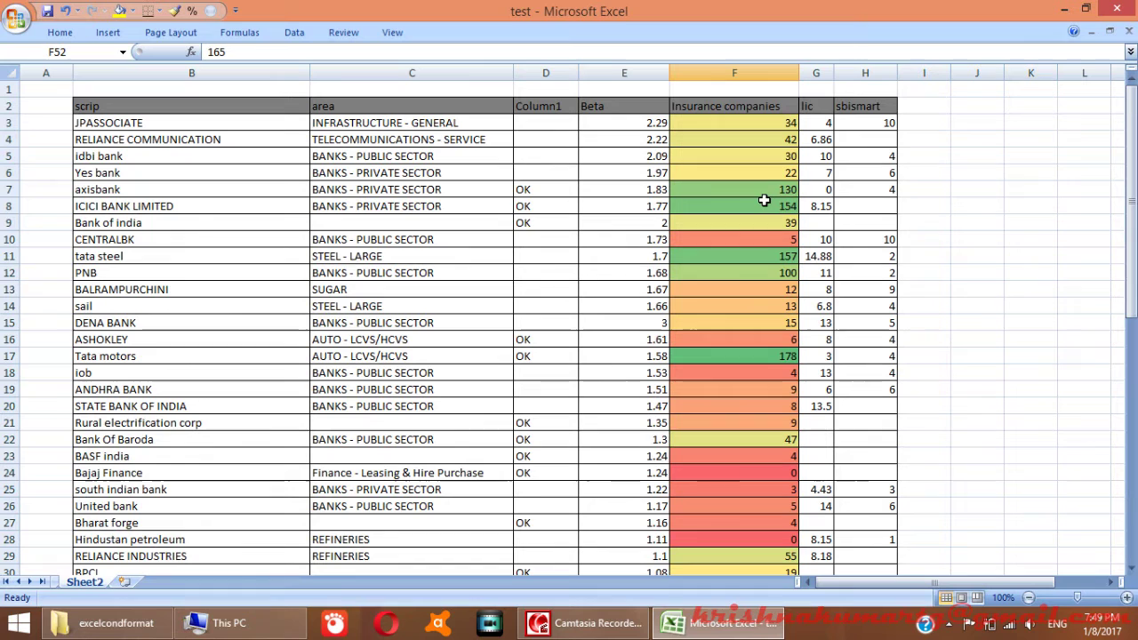
left_click(62, 33)
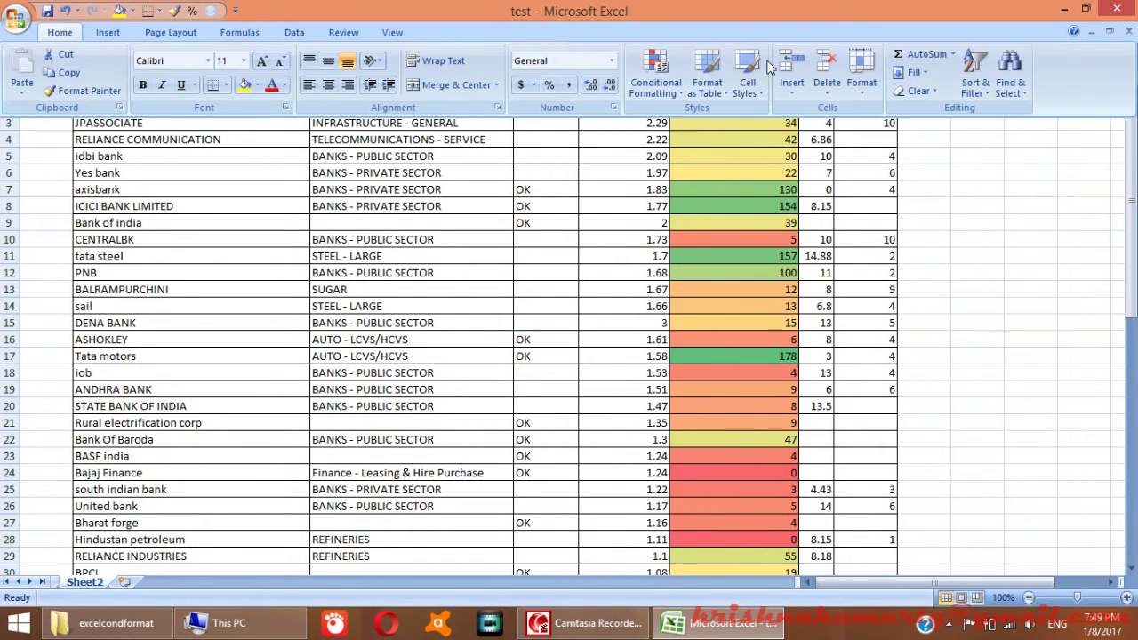
Open Manage Rules from Conditional Formatting to see the F3:F59 Graded Color Scale rule
left_click(658, 78)
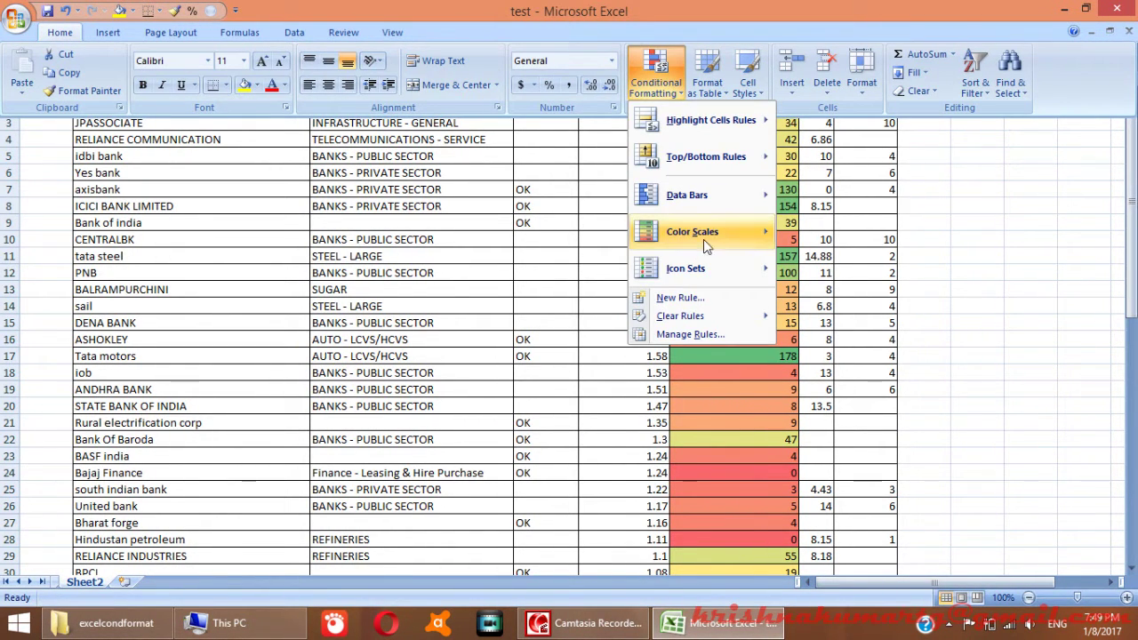
mouse_move(716, 277)
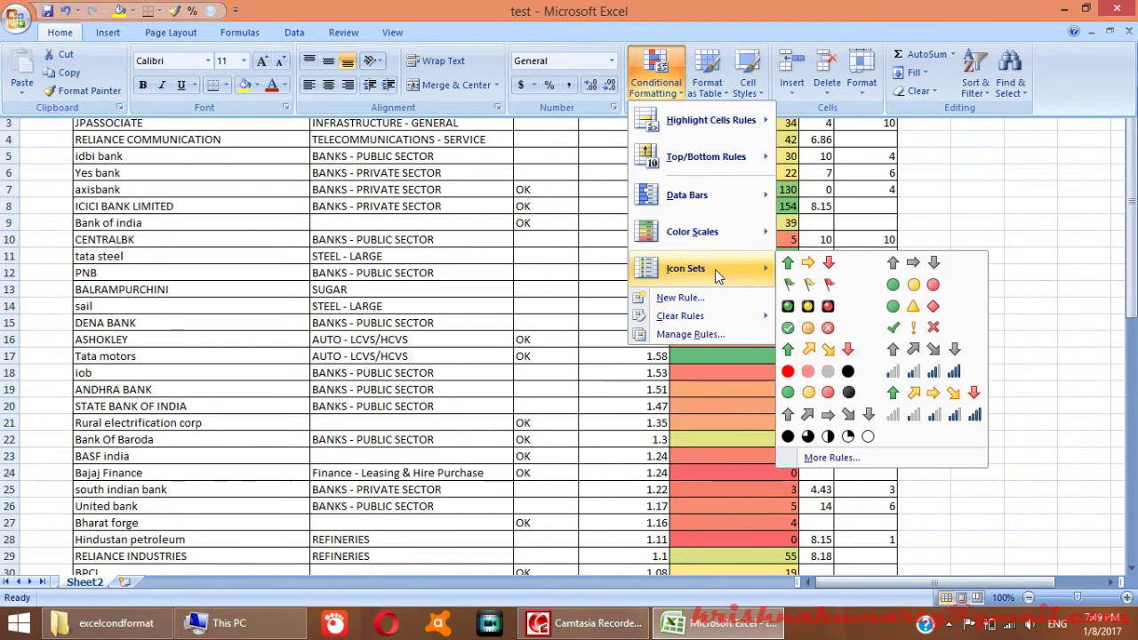
scroll(969, 426, "down", 12)
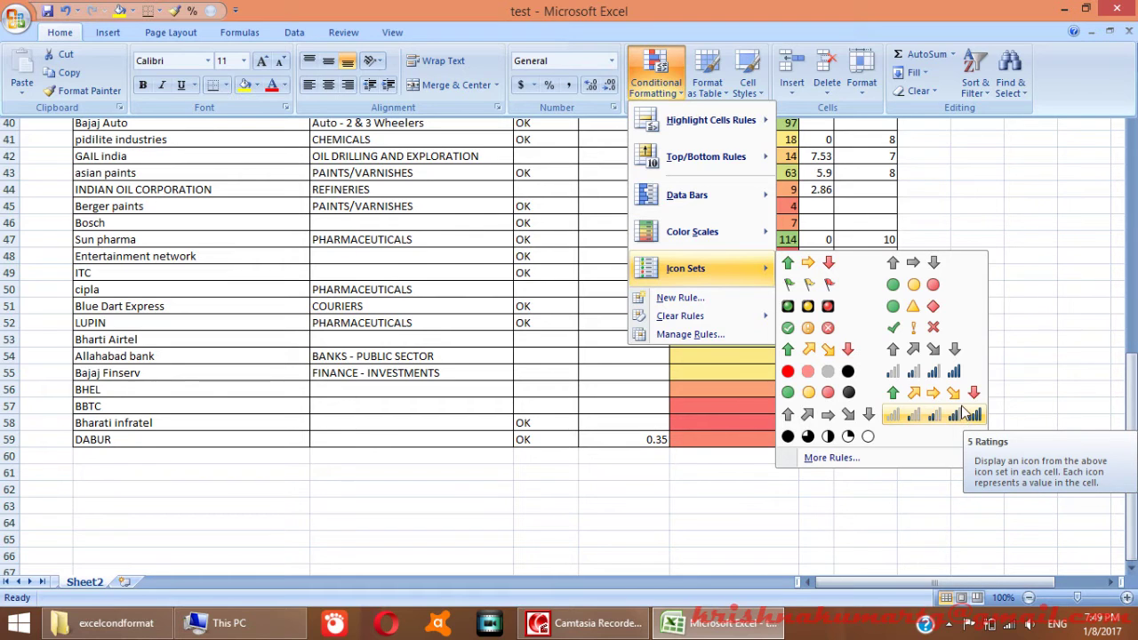
left_click(689, 334)
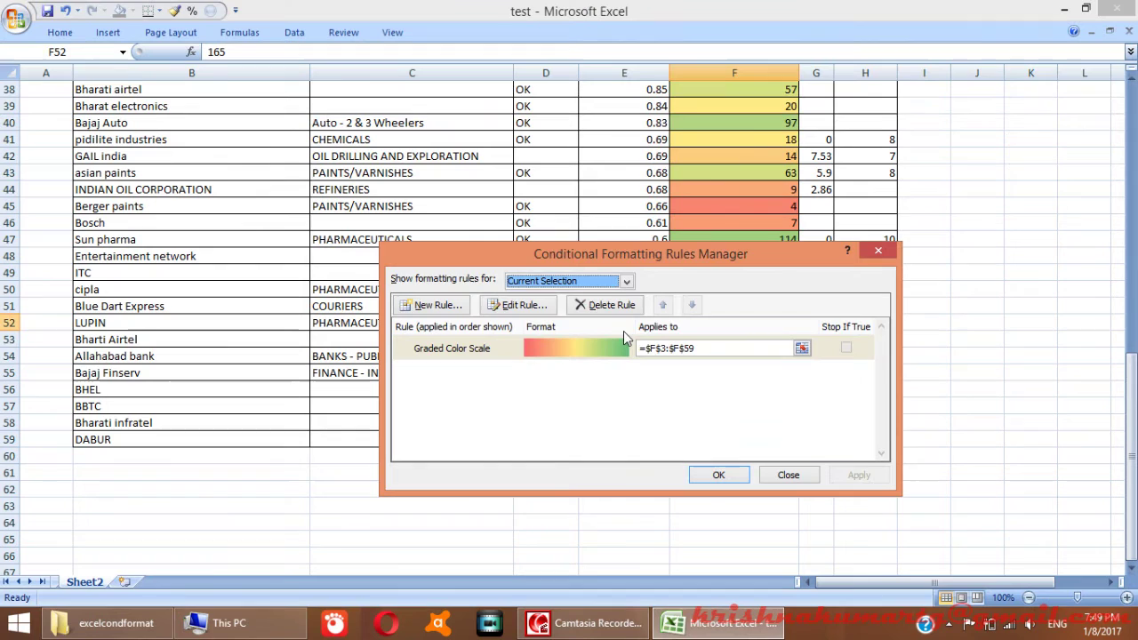
Delete the Graded Color Scale rule, show rules for This Worksheet, and start a New Rule
left_click(599, 311)
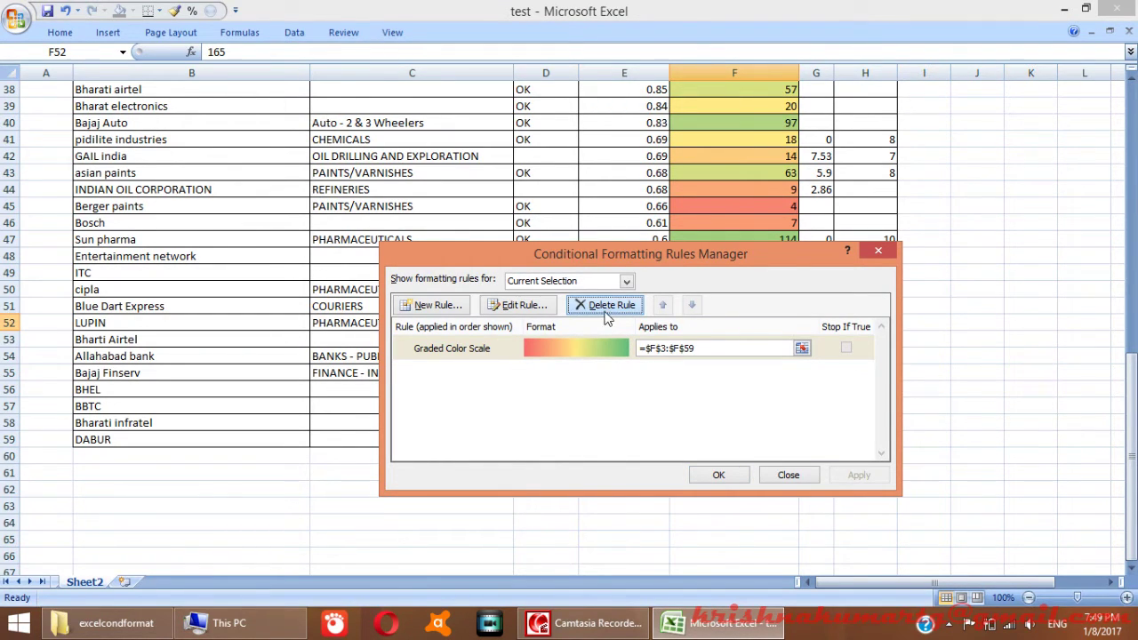
key("Return")
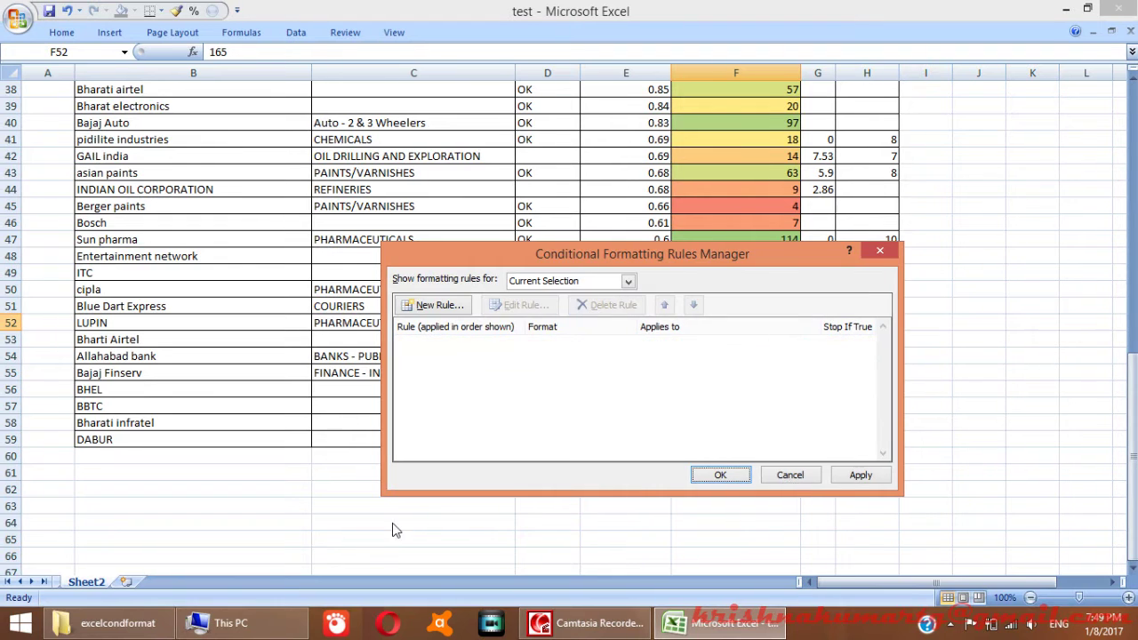
left_click(569, 281)
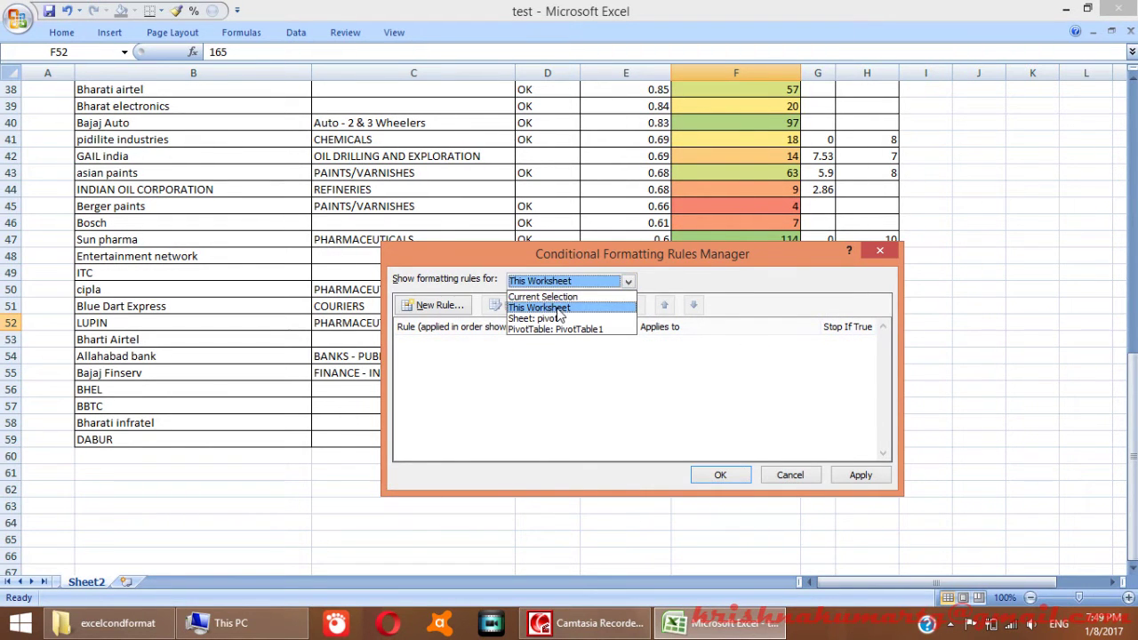
left_click(557, 308)
left_click(432, 305)
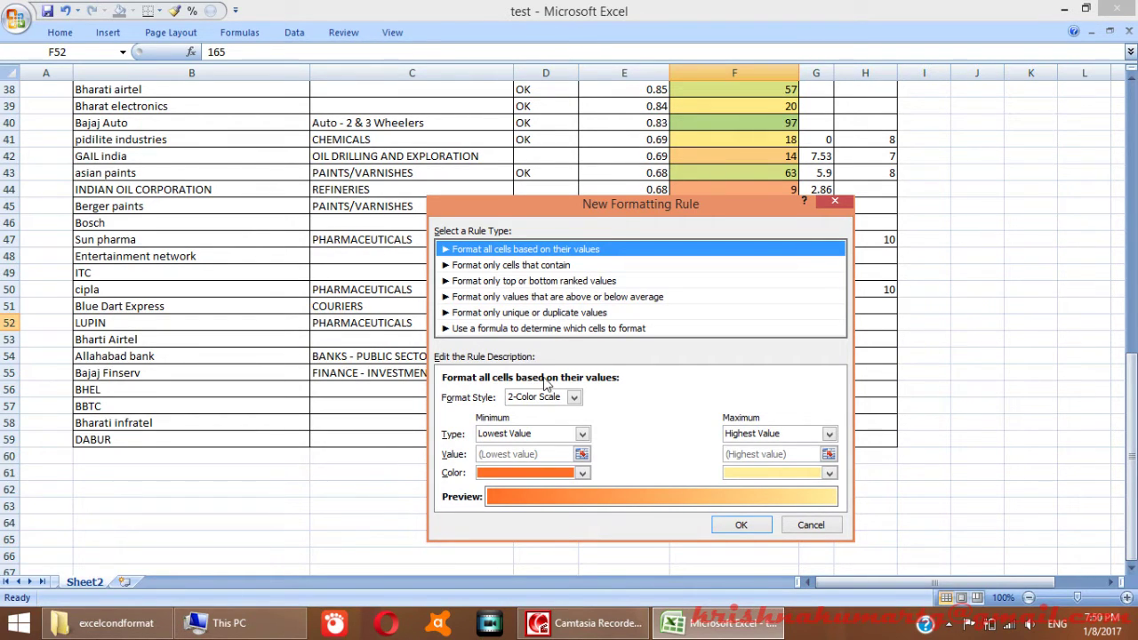
Browse the new rule types, ending on 'Use a formula to determine which cells to format'
left_click(561, 265)
left_click(565, 281)
left_click(562, 297)
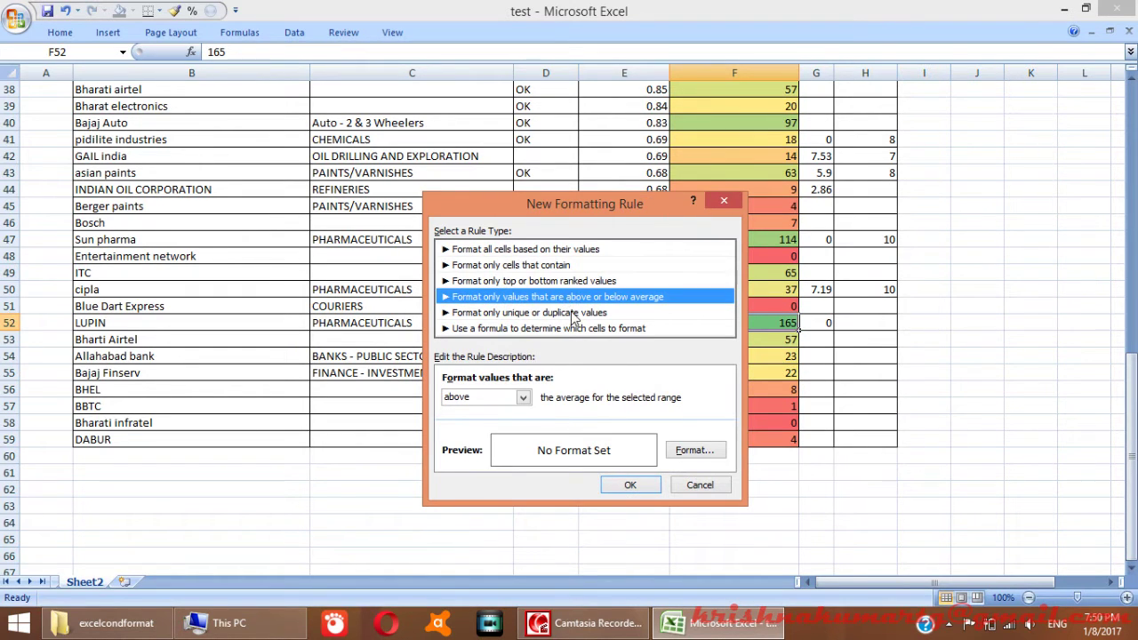
left_click(576, 285)
left_click(573, 299)
left_click(573, 282)
left_click(572, 298)
left_click(578, 282)
left_click(577, 298)
left_click(623, 316)
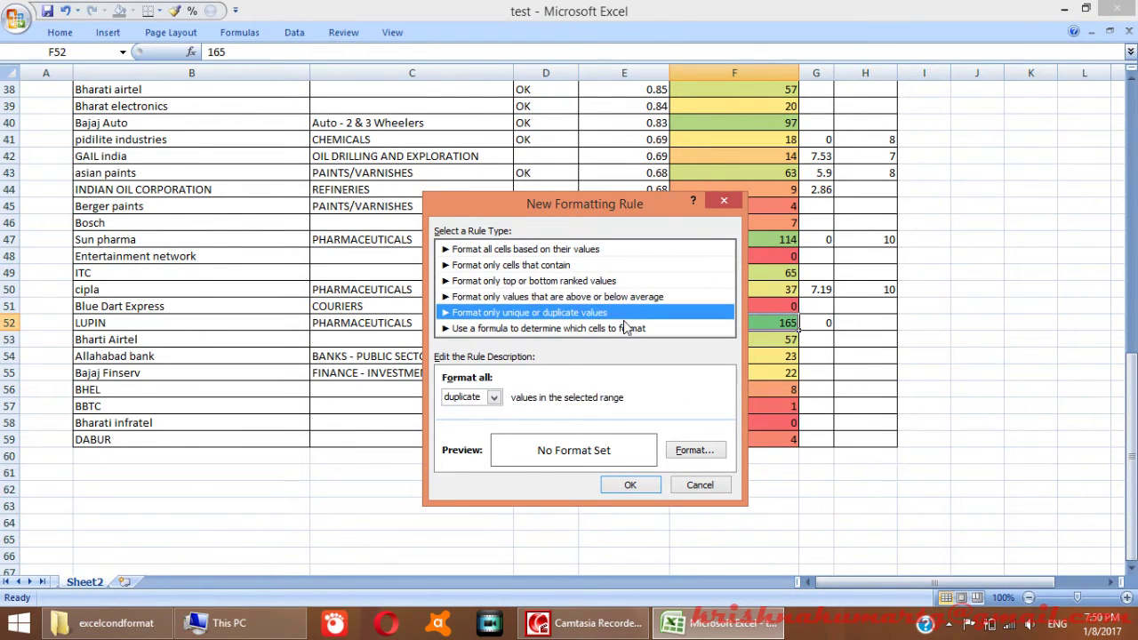
left_click(625, 329)
left_click(643, 398)
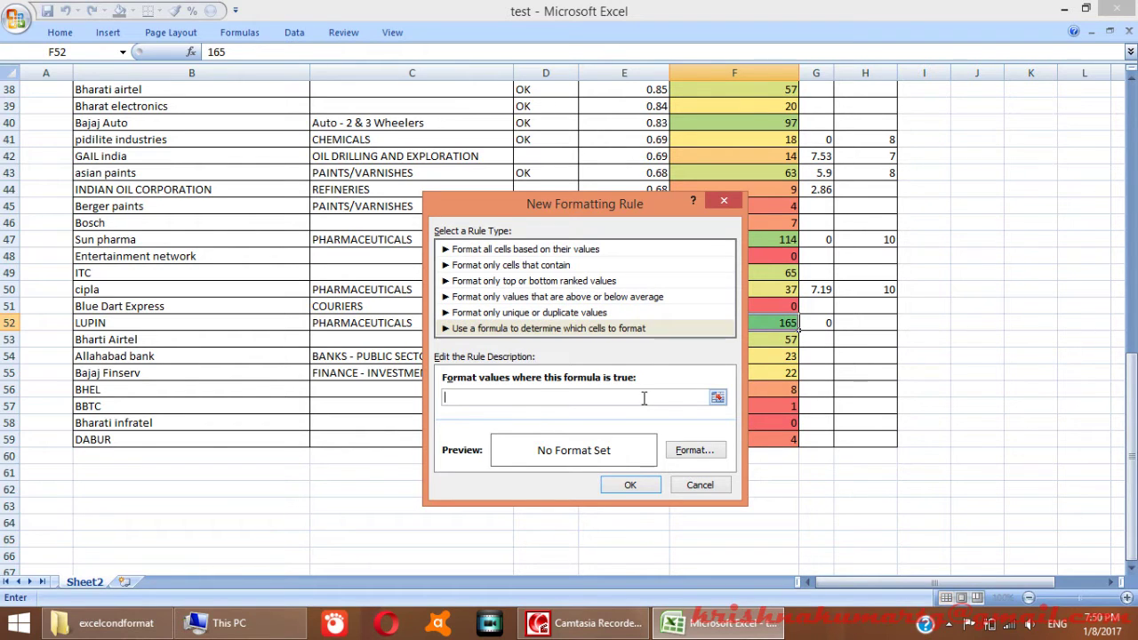
Cancel the new rule, then apply and confirm the rule removal in the Rules Manager
left_click(685, 487)
left_click(859, 474)
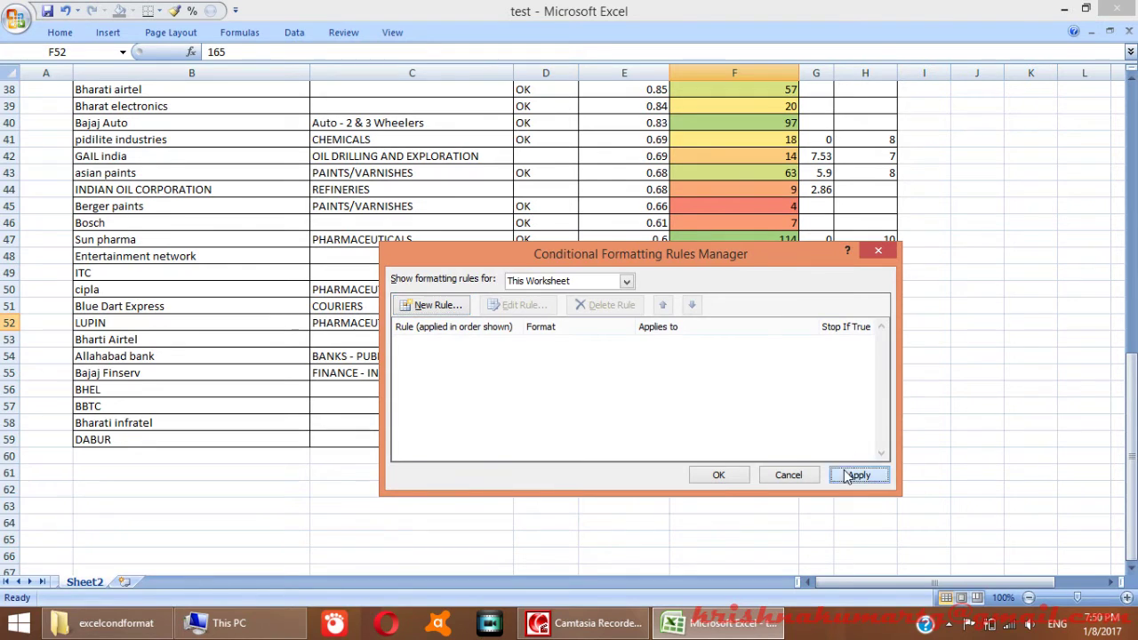
left_click(719, 475)
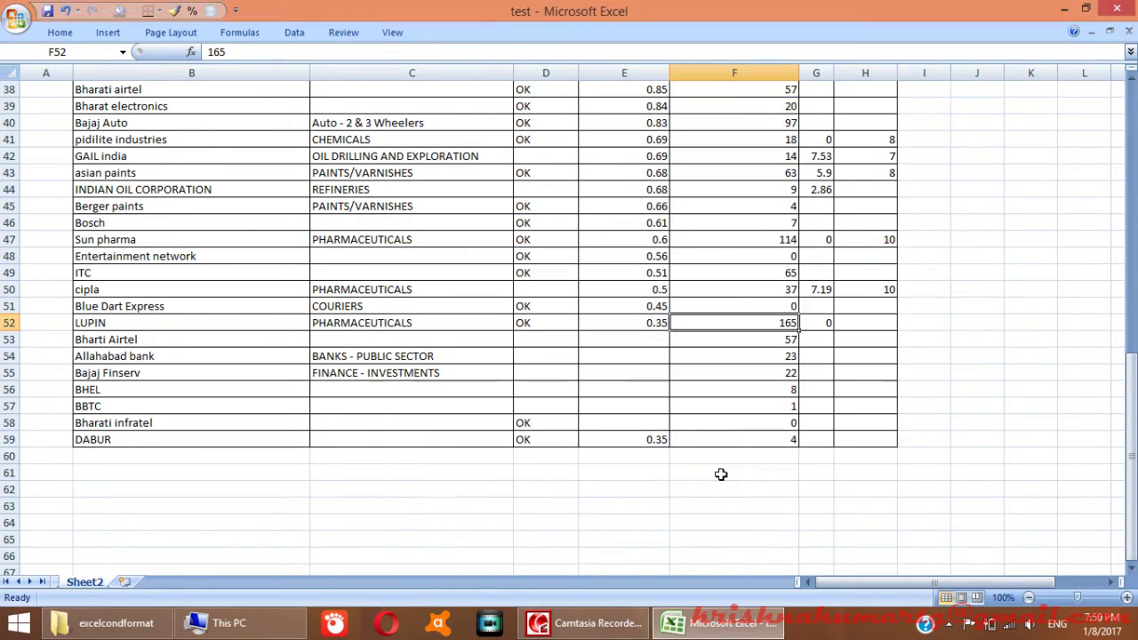
Close the Rules Manager and select the stock table body from B3 through H59
left_click(472, 306)
scroll(492, 335, "up", 1)
key("ctrl+Home")
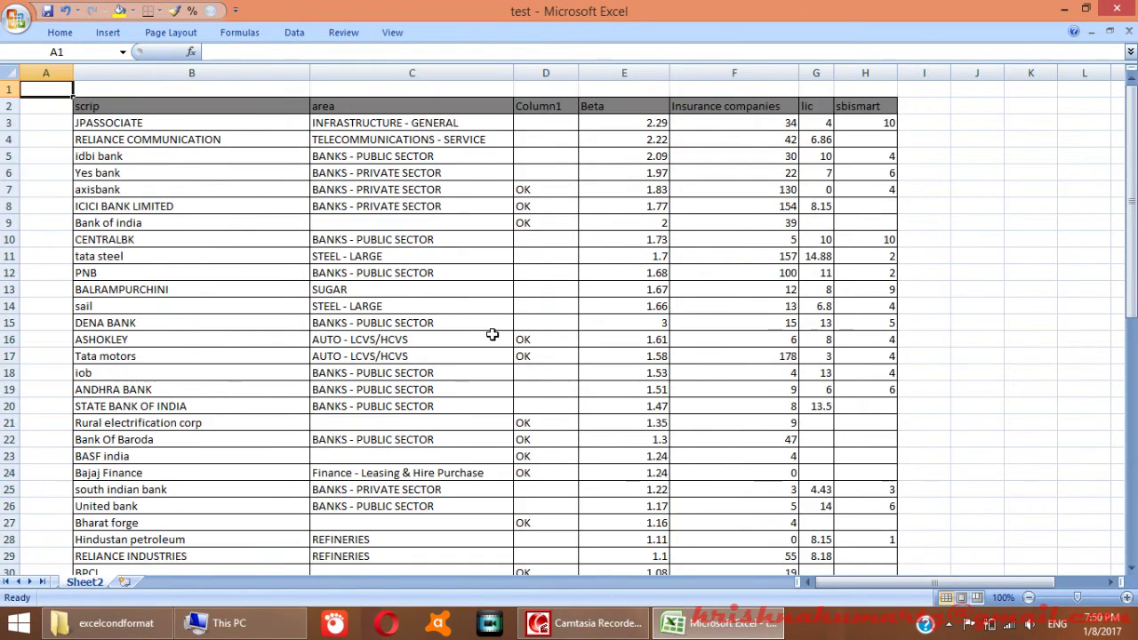
key("Down")
key("Down")
key("Right")
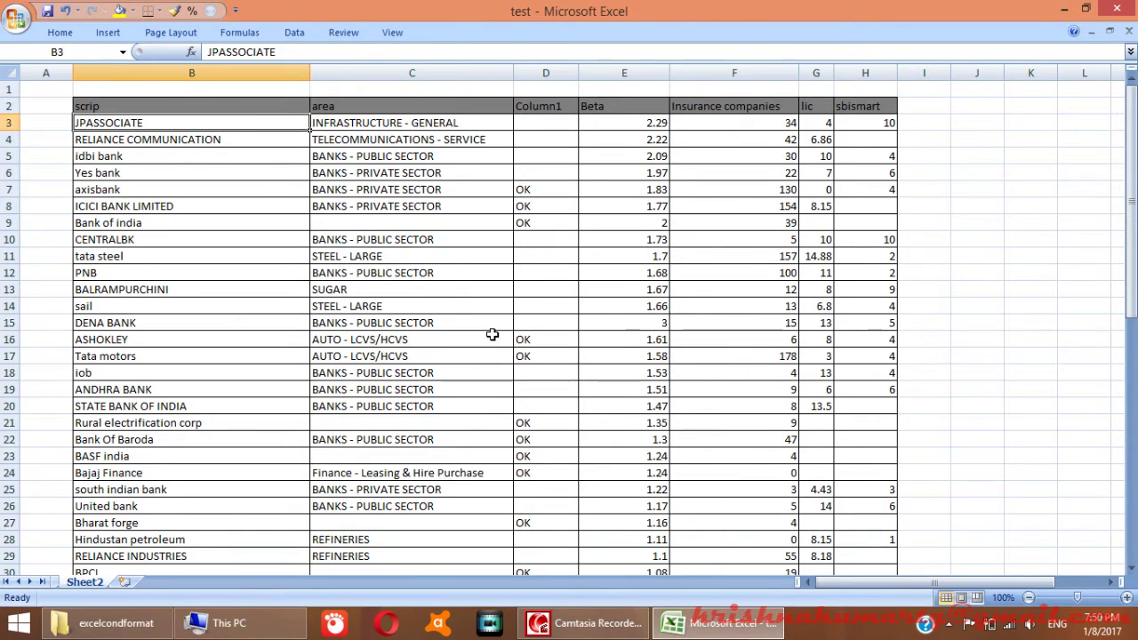
key("shift+Right")
key("shift+Right")
key("shift+Right")
key("shift+Right")
key("shift+Right")
key("shift+Right")
key("ctrl+shift+Down")
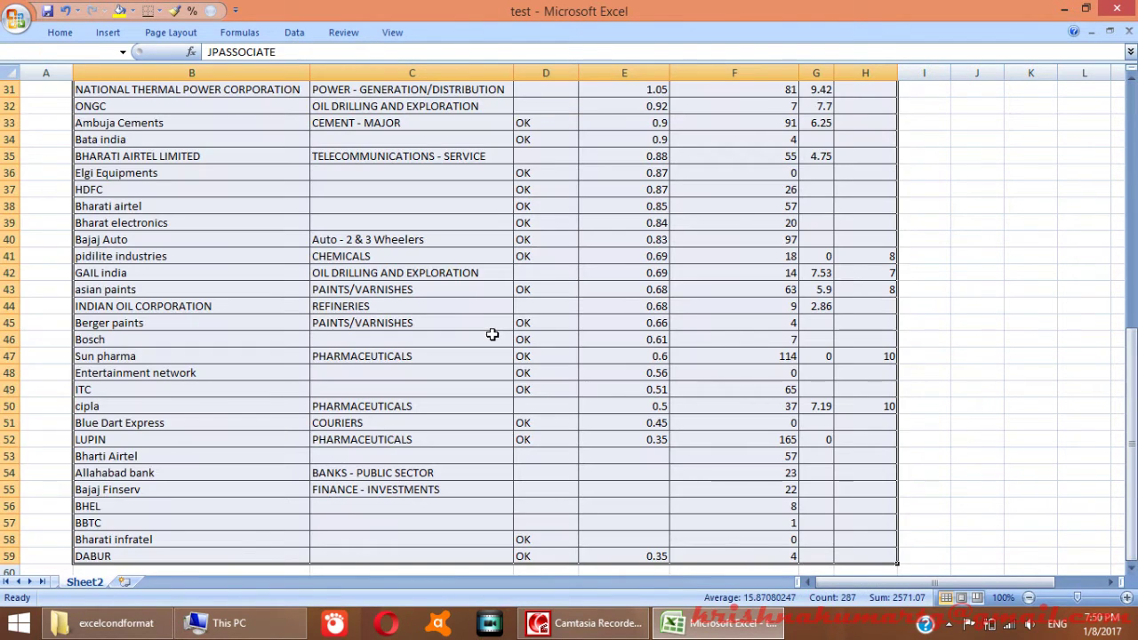
left_click_drag(1131, 374, 1133, 122)
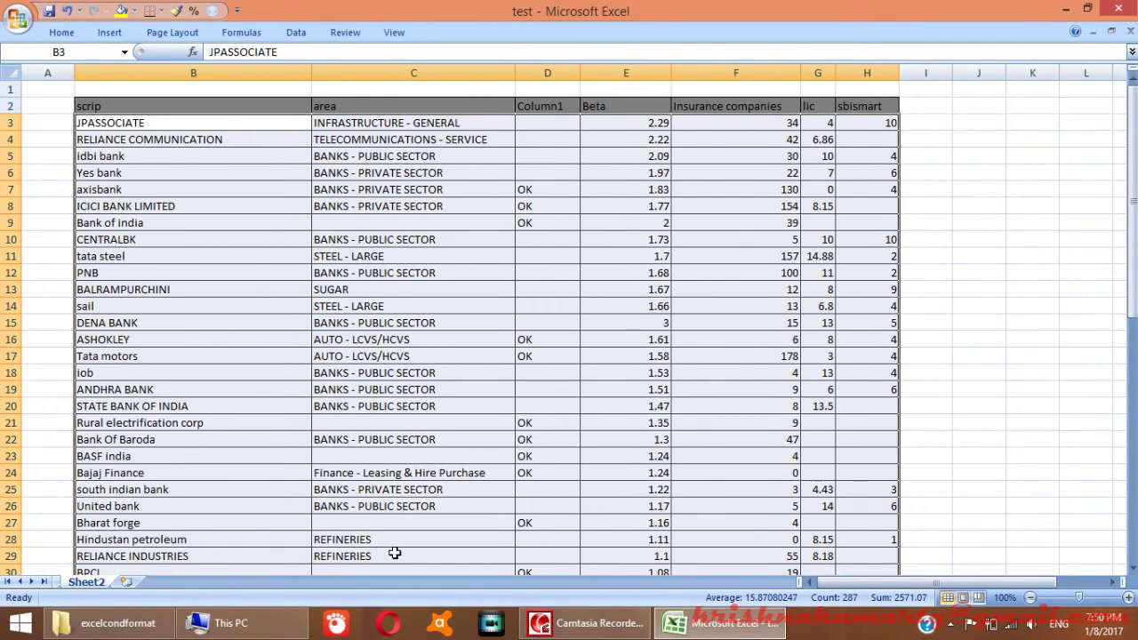
scroll(536, 429, "down", 8)
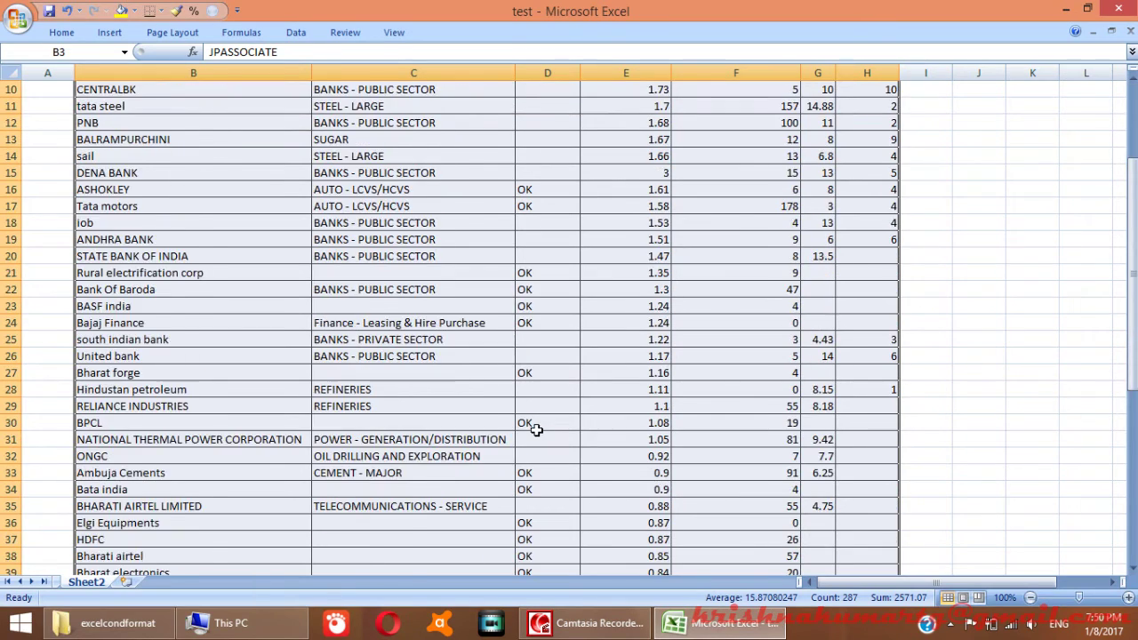
scroll(534, 431, "down", 1)
scroll(530, 432, "up", 9)
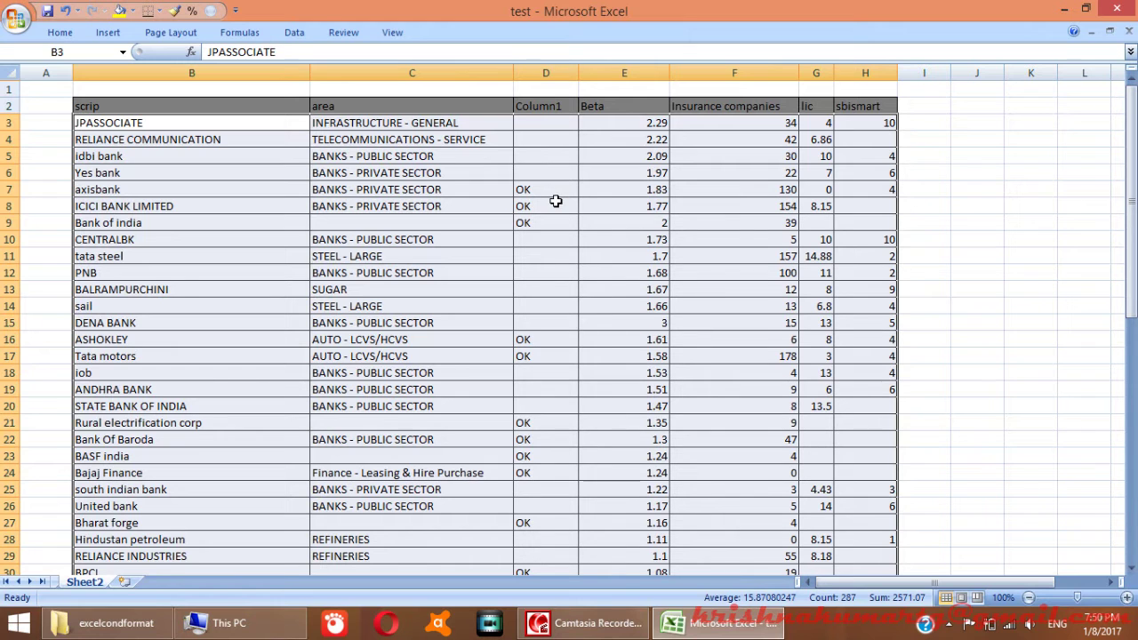
Start a new rule of type 'Use a formula to determine which cells to format'
left_click(61, 32)
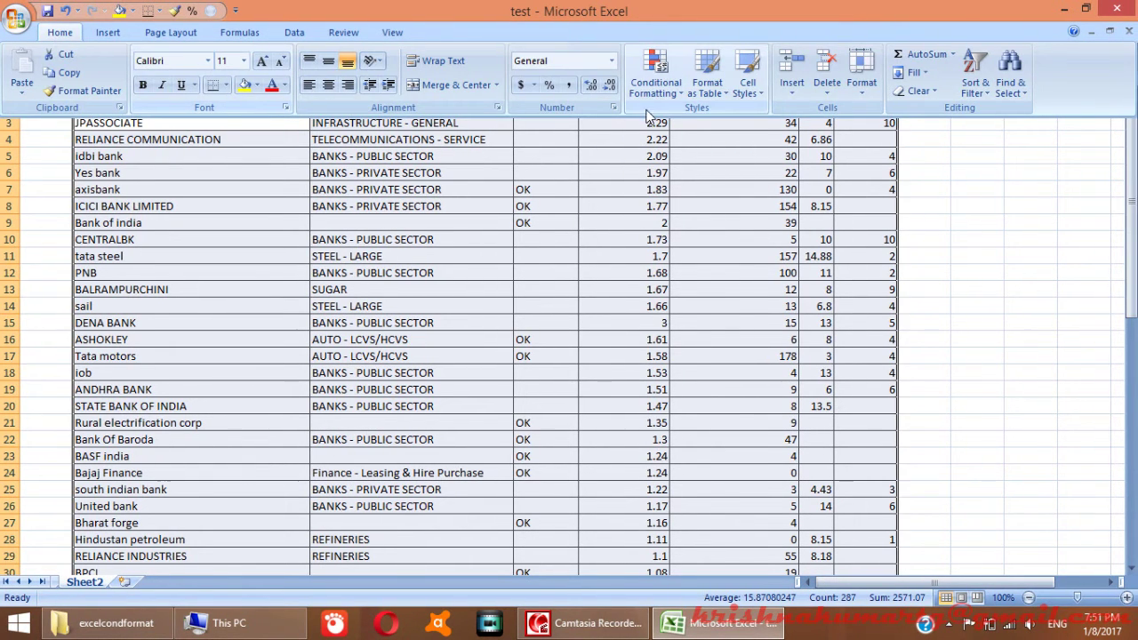
left_click(657, 75)
left_click(682, 297)
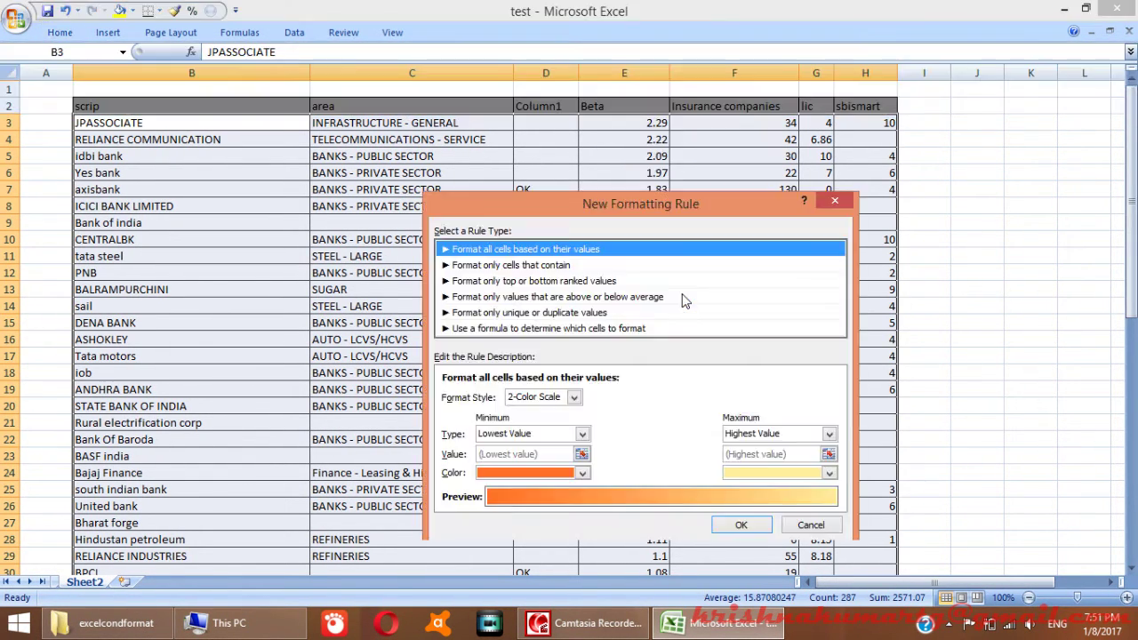
left_click(566, 329)
left_click(611, 396)
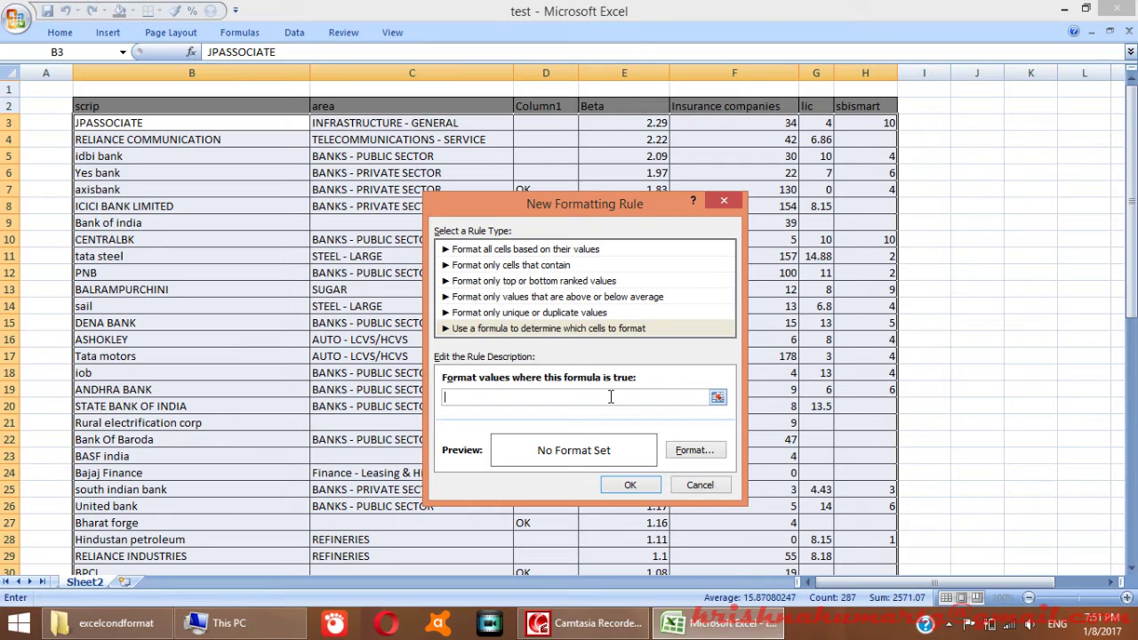
Enter the formula =$d3="OK" in the rule's formula box
type("=")
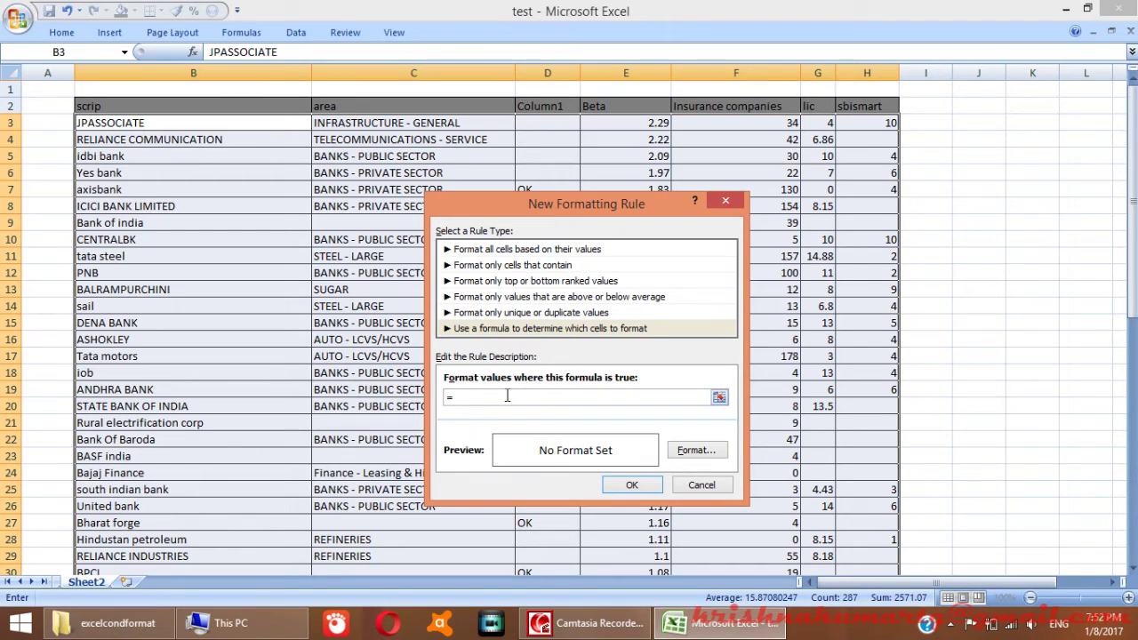
type("$d3")
left_click(464, 399)
type("$")
key("BackSpace")
key("BackSpace")
type("d")
type("=")
type("\"OK")
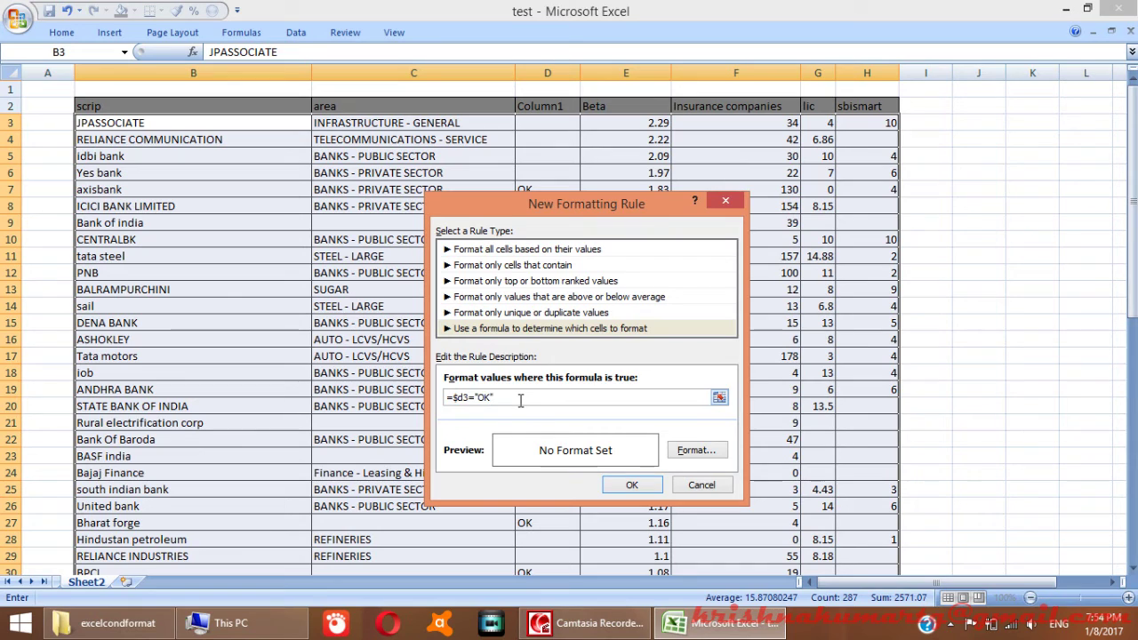
left_click_drag(451, 402, 495, 398)
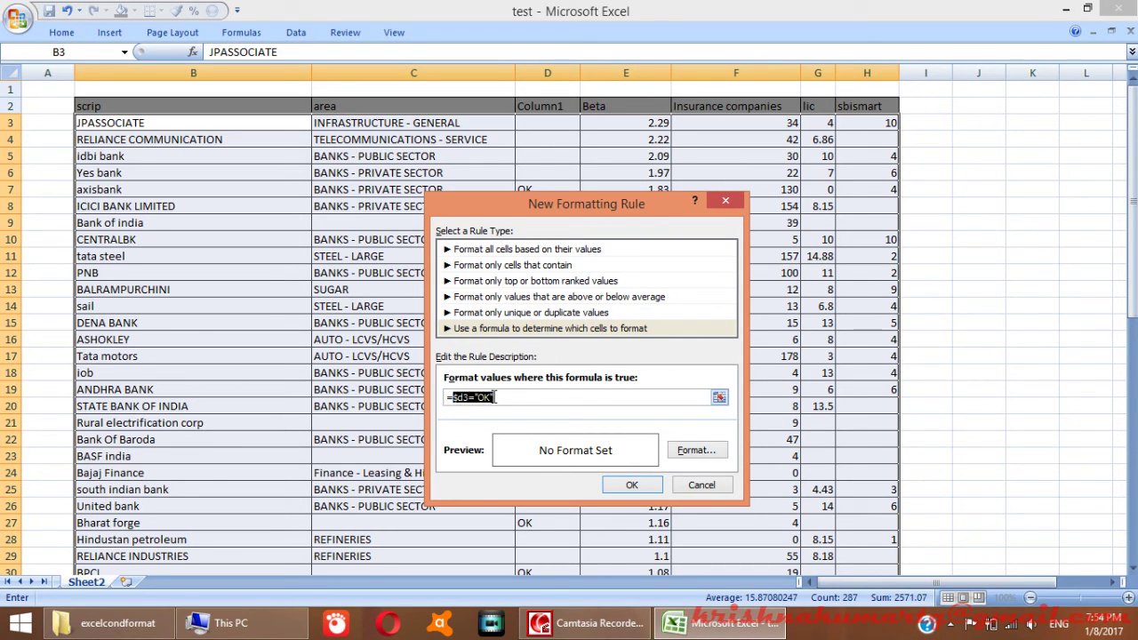
Give the =$d3="OK" rule an orange fill format and save the rule
left_click(710, 452)
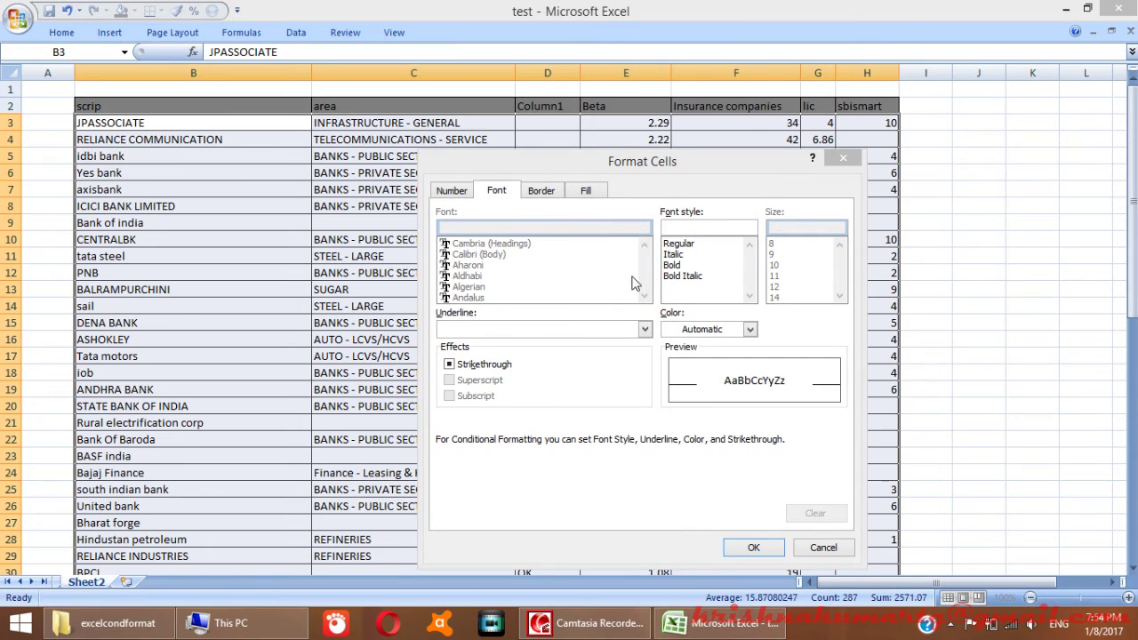
left_click(595, 194)
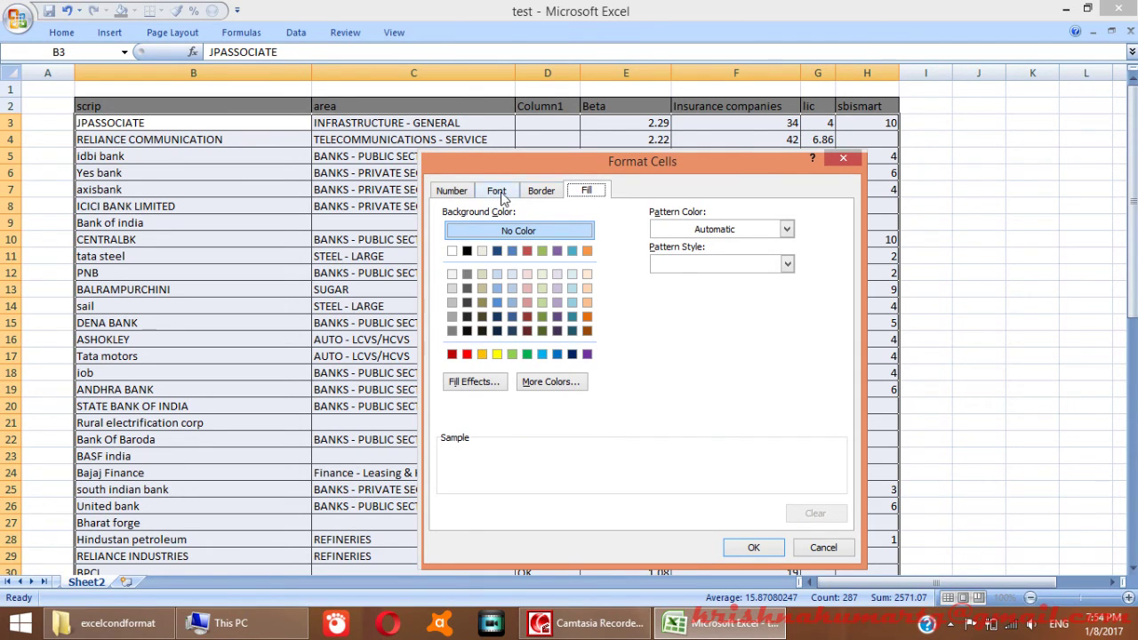
left_click(498, 194)
left_click(586, 194)
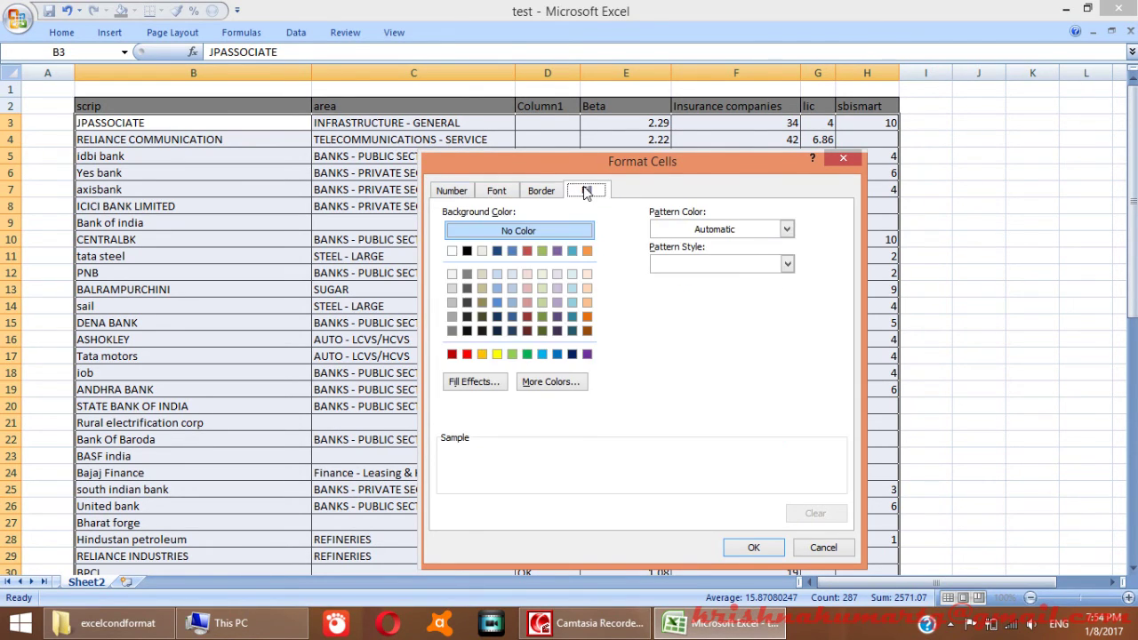
left_click(482, 356)
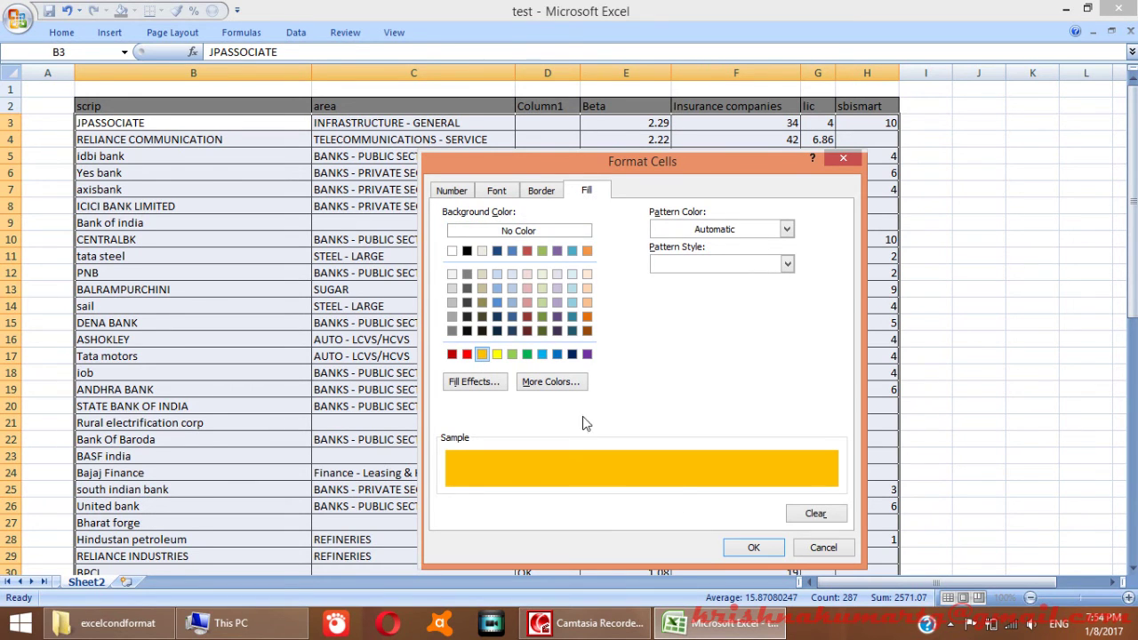
left_click(752, 548)
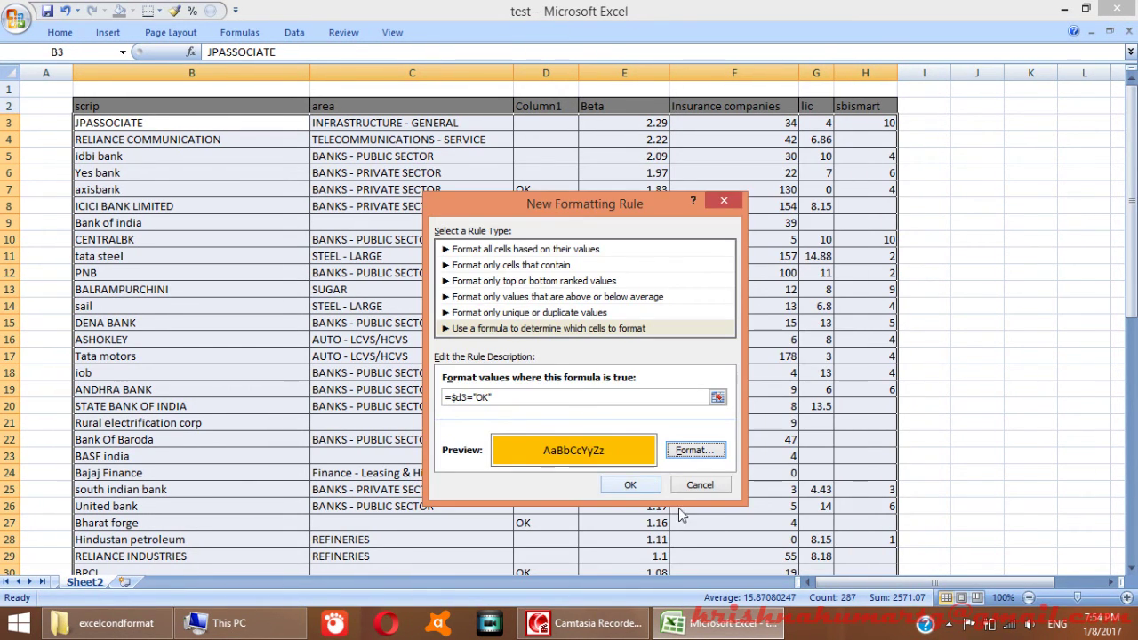
left_click(637, 483)
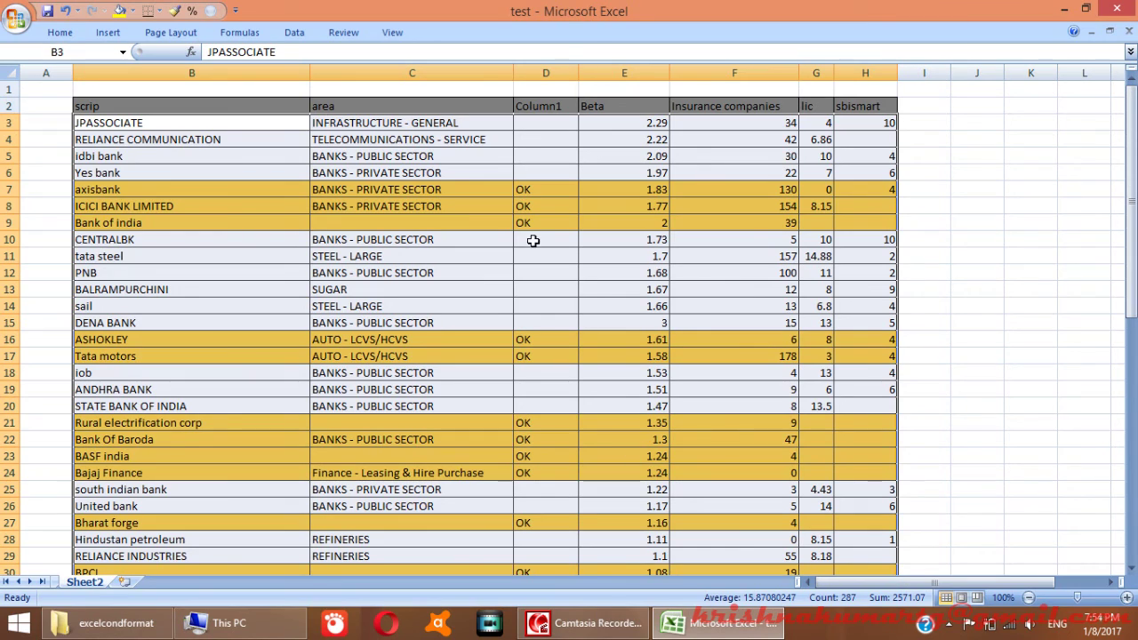
scroll(555, 348, "down", 11)
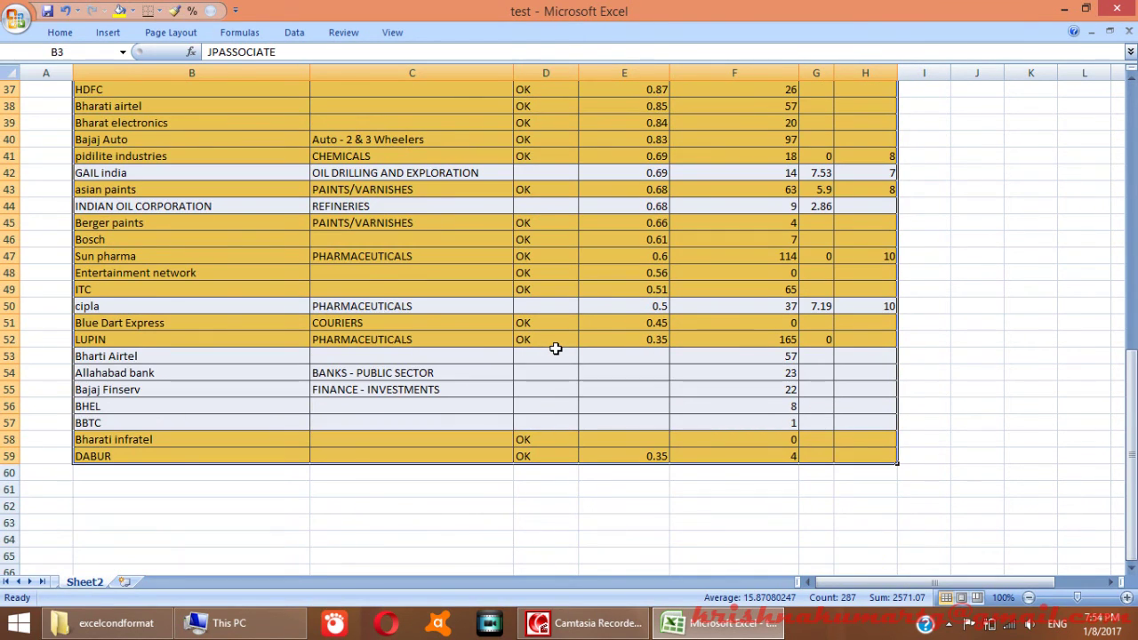
scroll(555, 348, "up", 9)
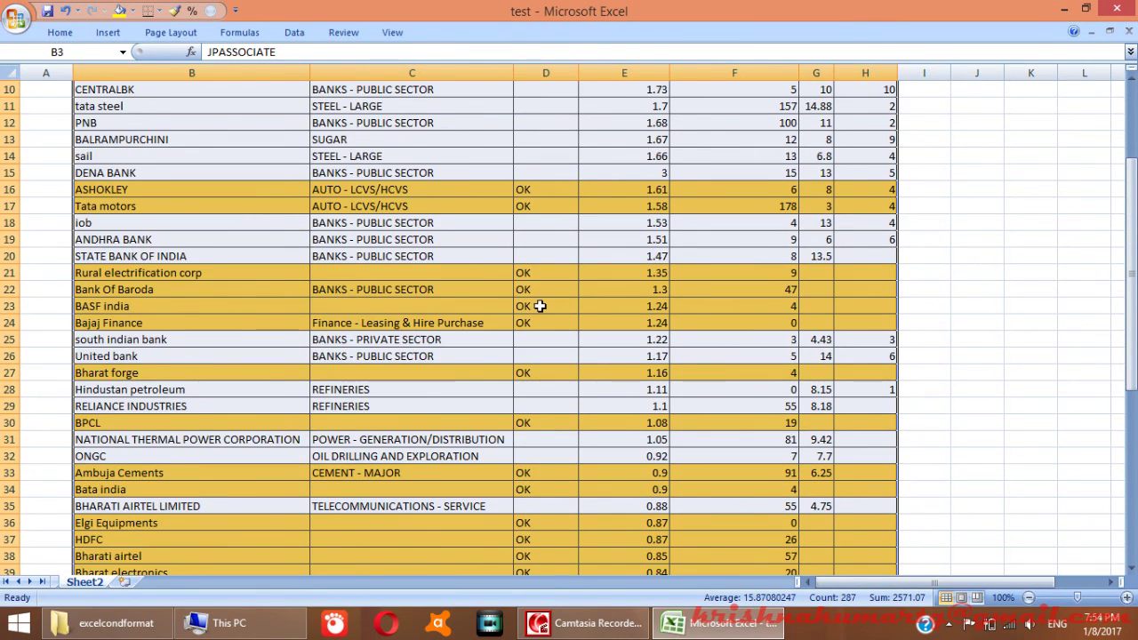
scroll(540, 306, "up", 3)
left_click(559, 258)
type("OK")
key("Return")
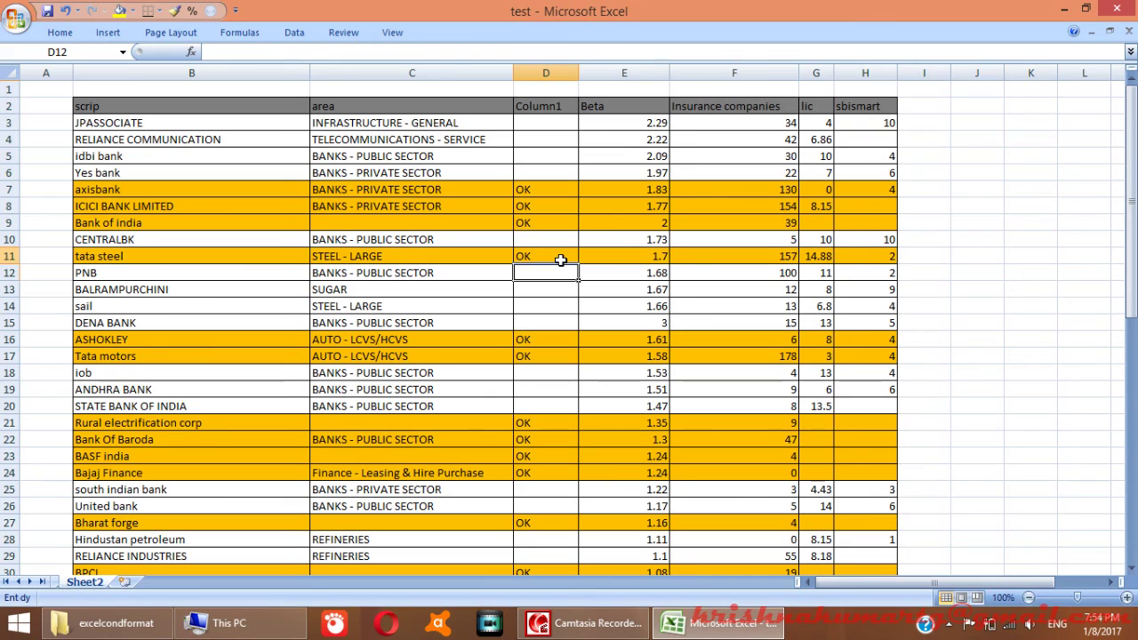
key("ctrl+z")
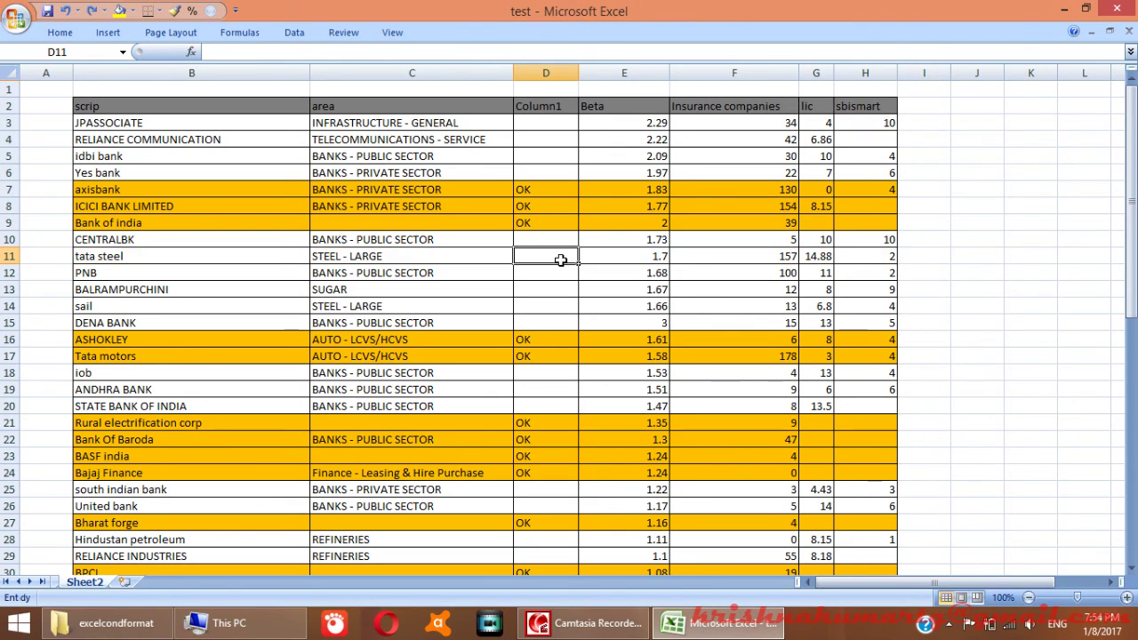
left_click_drag(658, 129, 656, 156)
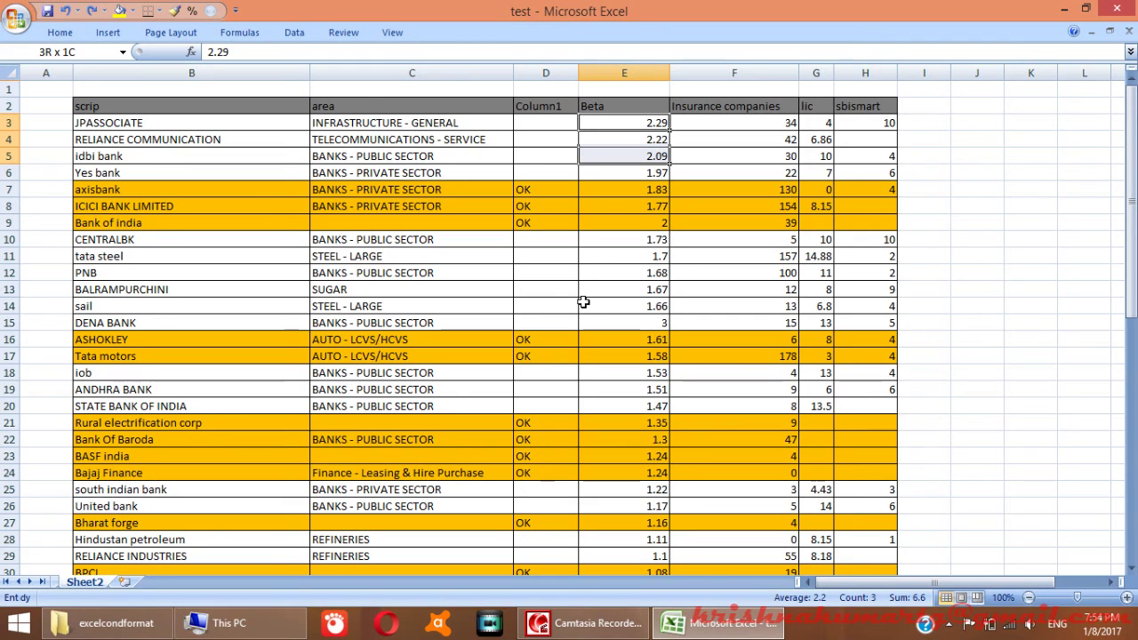
left_click(555, 301)
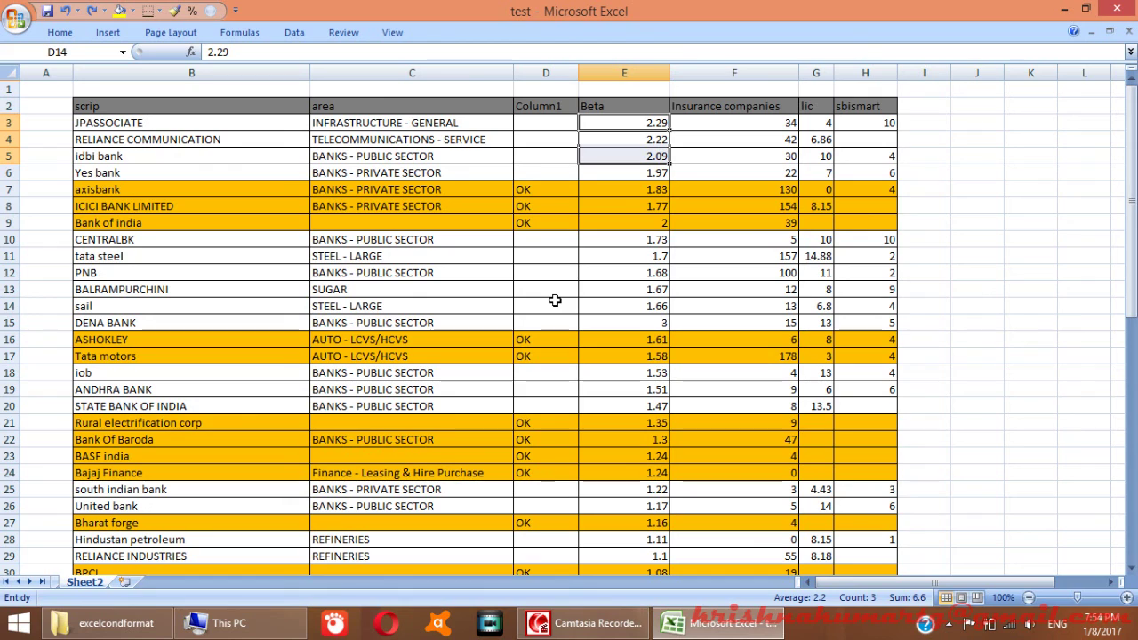
left_click(546, 376)
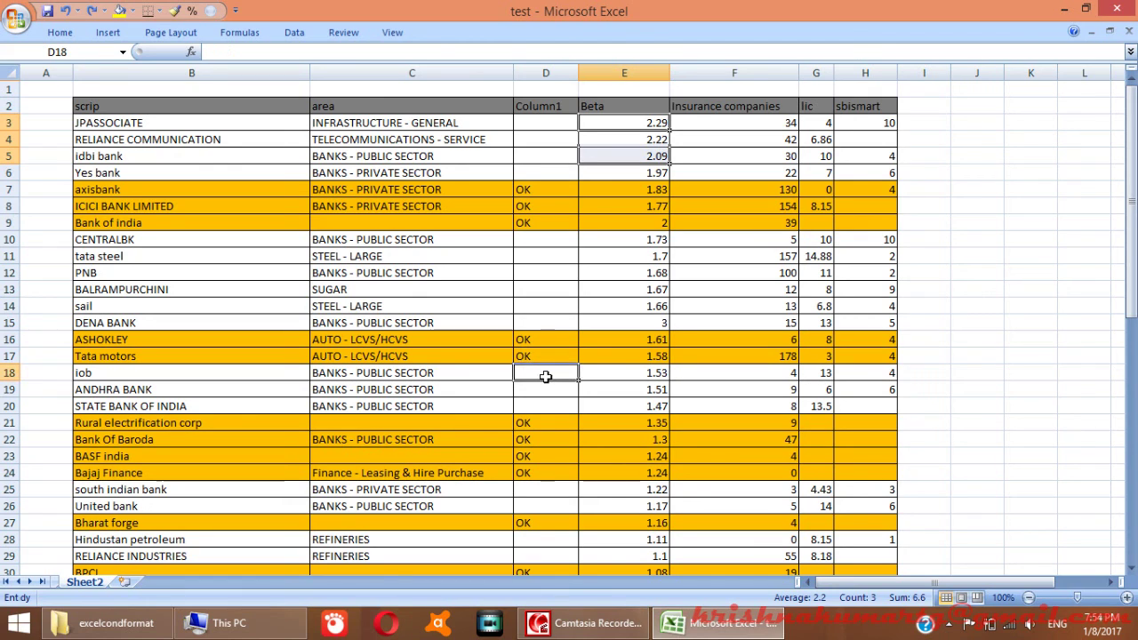